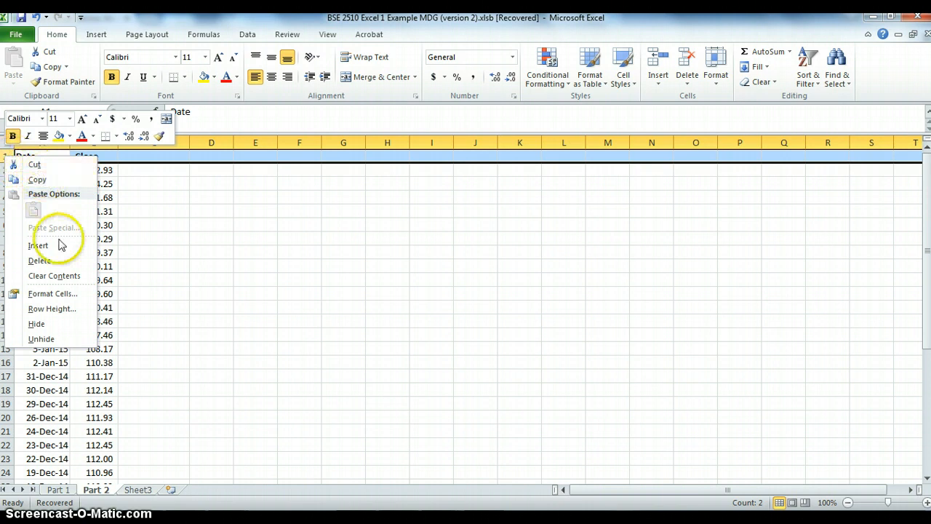
Insert a row above the column headings and enter the title "UPS Closing Prices from 12-2-14 to 1-23-15" in A1.
{"action": "left_click", "coordinate": [38, 245]}
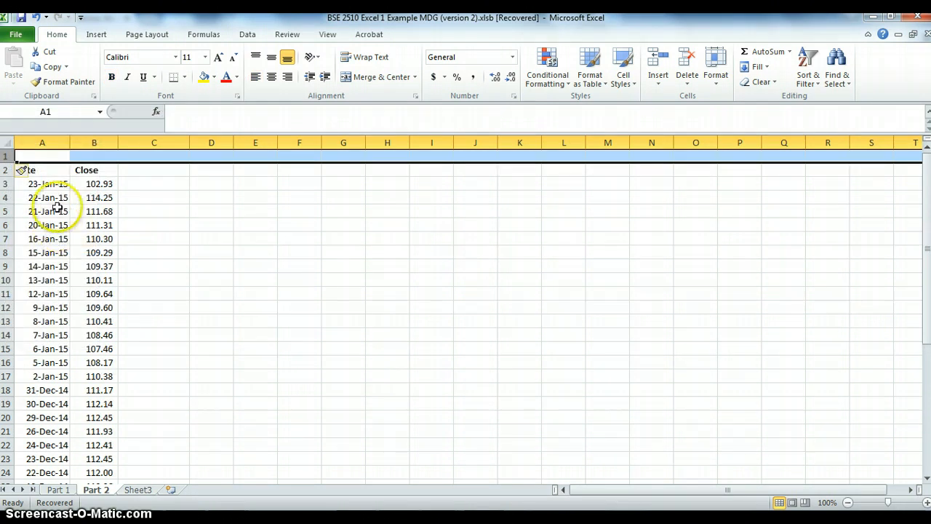
{"action": "left_click", "coordinate": [57, 157]}
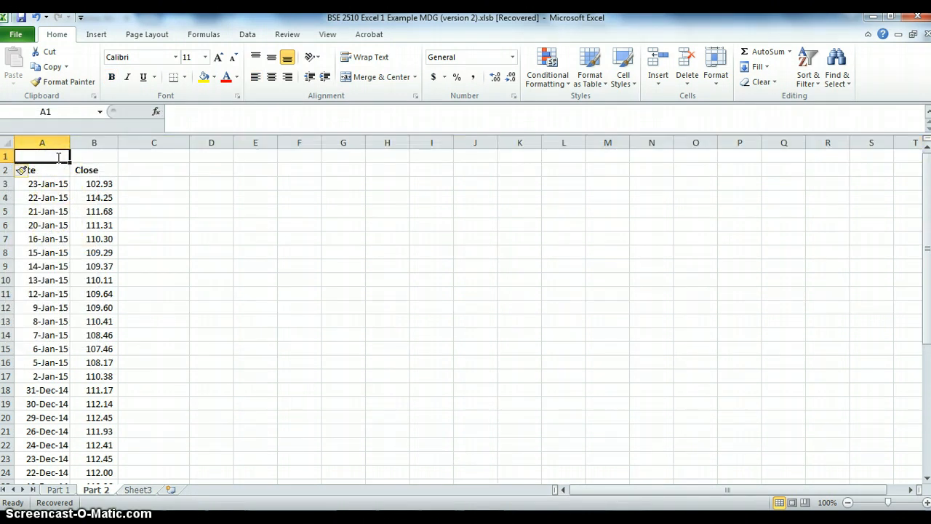
{"action": "type", "text": "UP"}
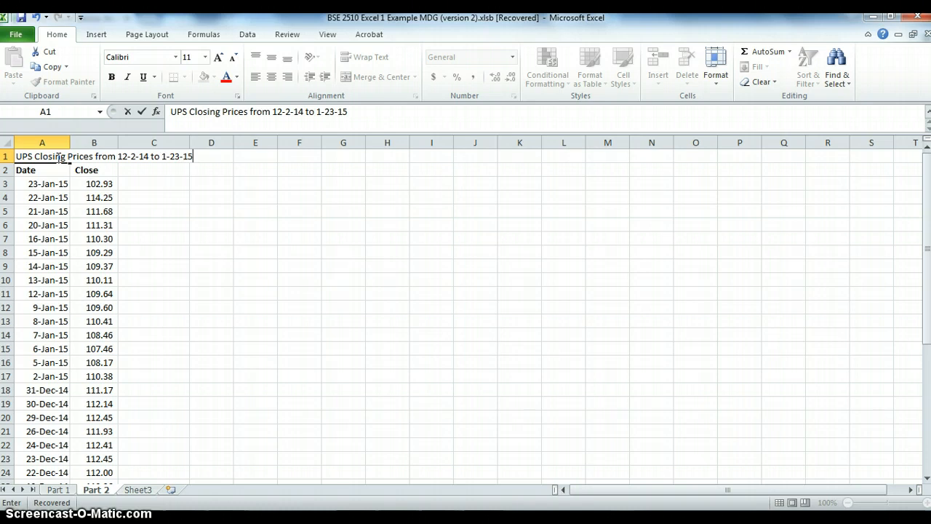
{"action": "left_click", "coordinate": [243, 228]}
Format the title in A1 as bold, 14-point, dark blue text.
{"action": "left_click", "coordinate": [43, 156]}
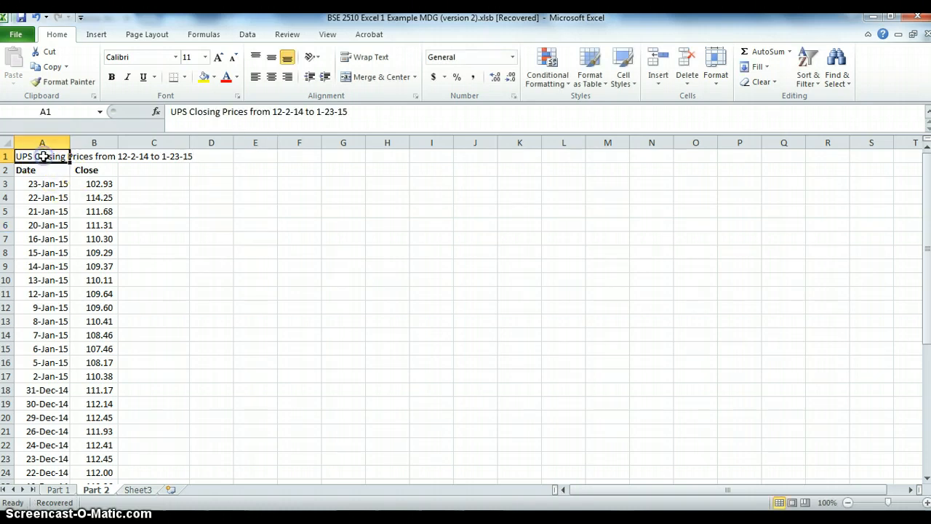
{"action": "left_click", "coordinate": [111, 77]}
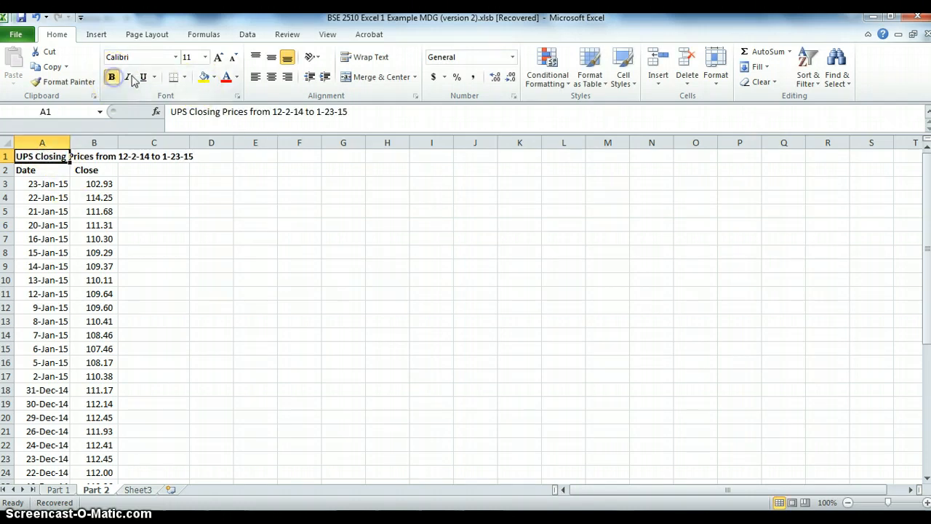
{"action": "left_click", "coordinate": [218, 57]}
{"action": "left_click", "coordinate": [218, 57]}
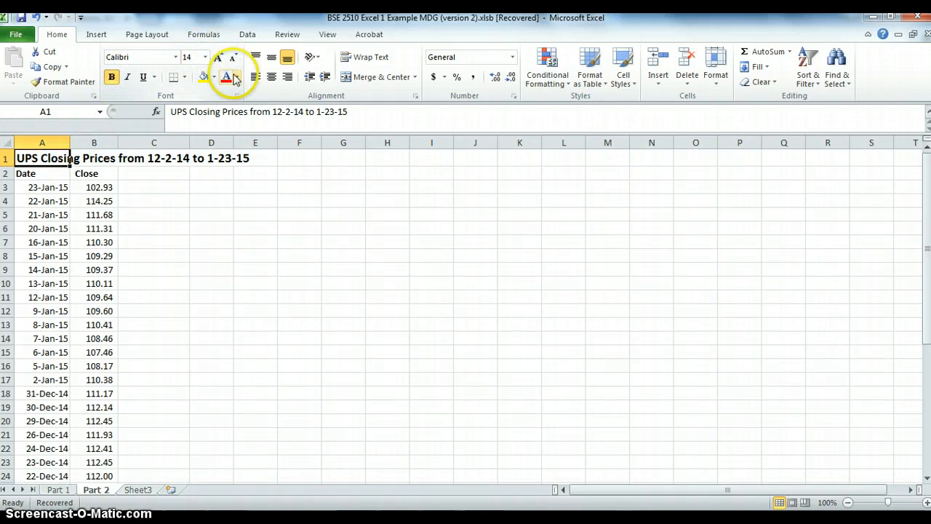
{"action": "left_click", "coordinate": [236, 77]}
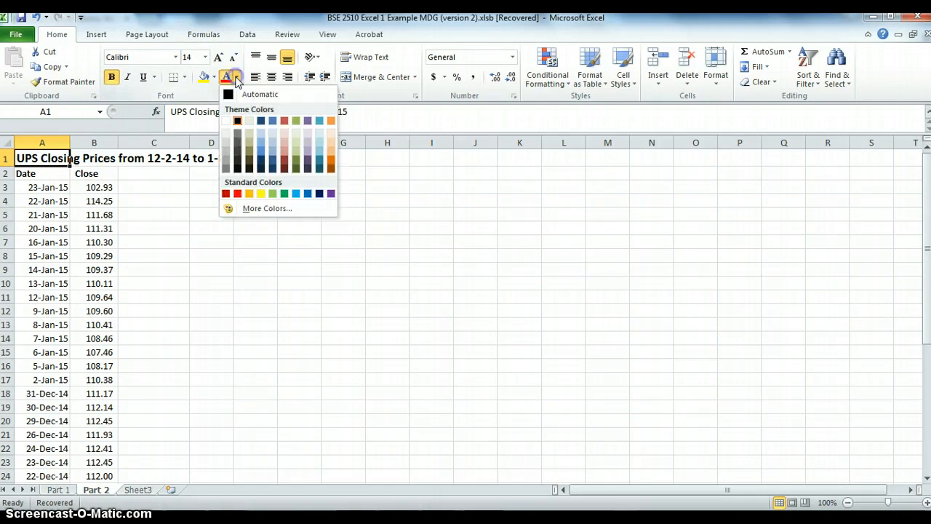
{"action": "left_click", "coordinate": [319, 193]}
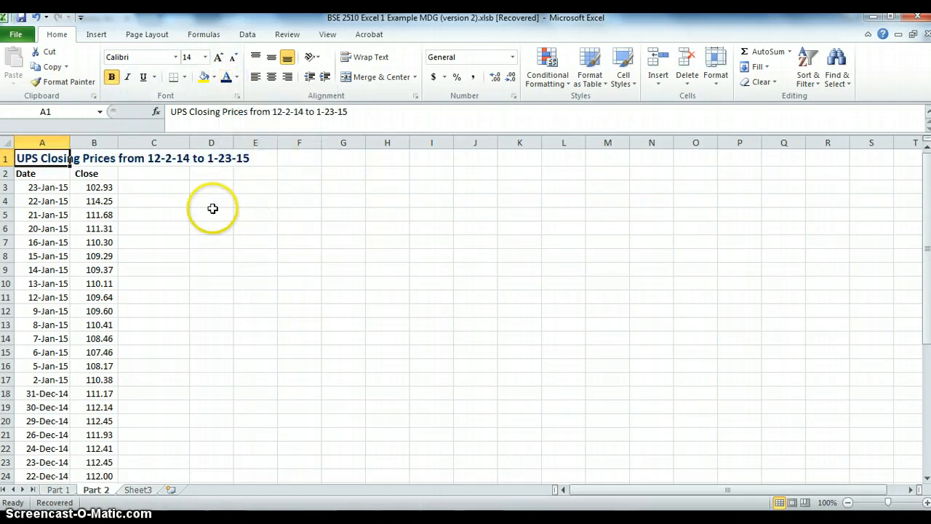
Right-align the Date and Close headings in A2:B2.
{"action": "left_click", "coordinate": [39, 174]}
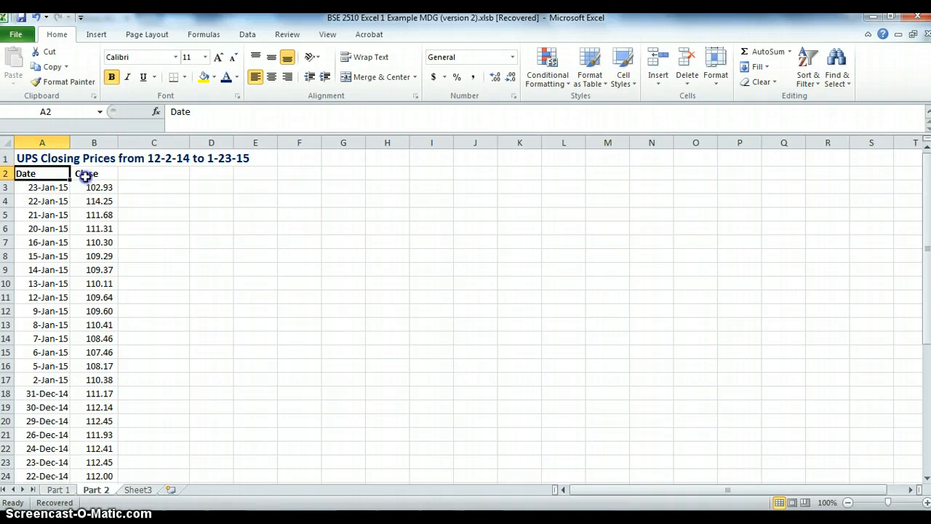
{"action": "left_click_drag", "start_coordinate": [85, 176], "coordinate": [88, 176]}
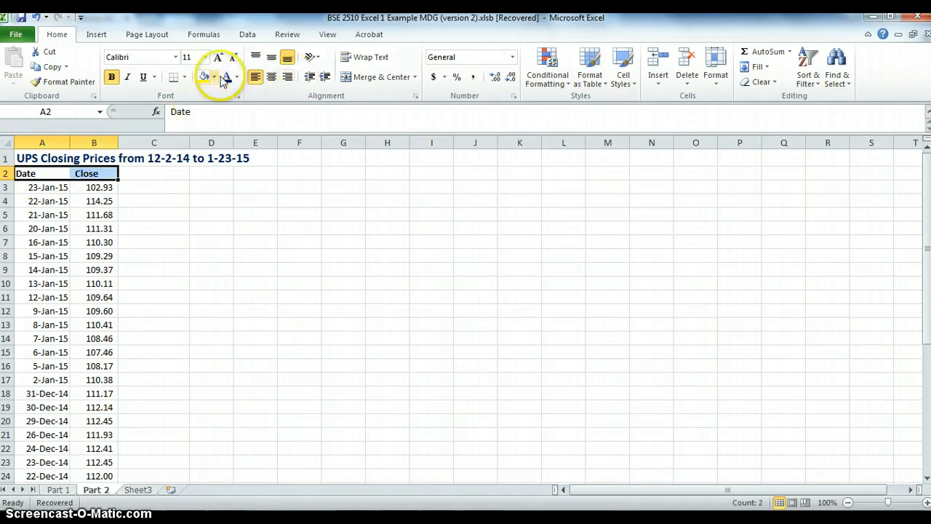
{"action": "left_click", "coordinate": [288, 79]}
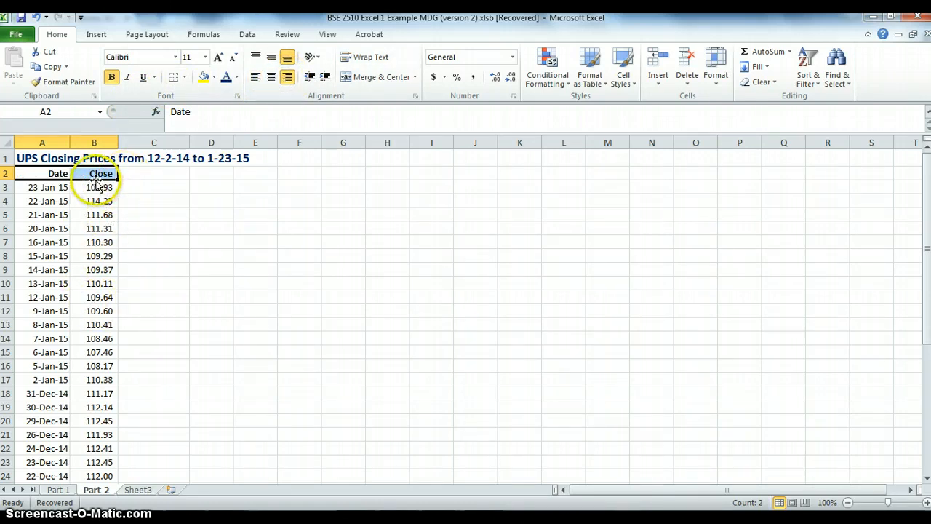
Freeze panes at row 3 to keep the title and heading rows fixed above the price data.
{"action": "scroll", "coordinate": [94, 185], "scroll_direction": "down", "scroll_amount": 9}
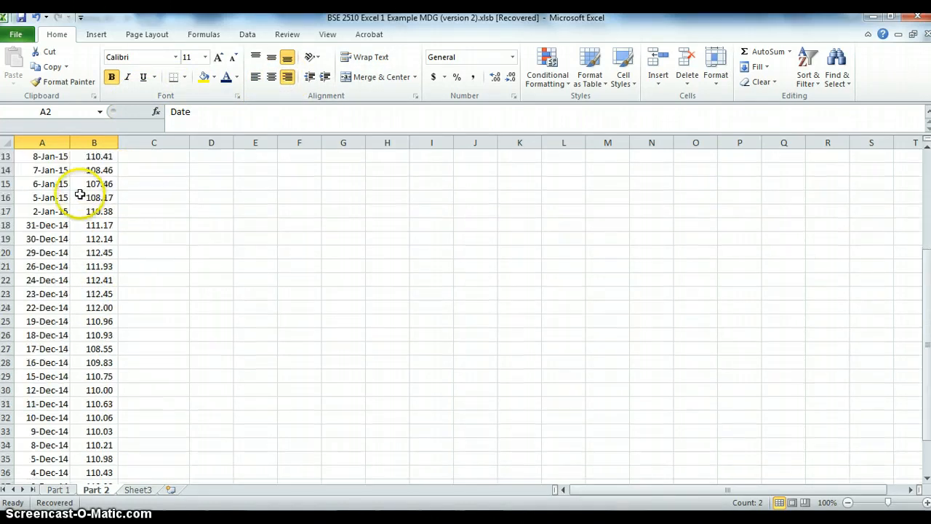
{"action": "scroll", "coordinate": [73, 202], "scroll_direction": "up", "scroll_amount": 9}
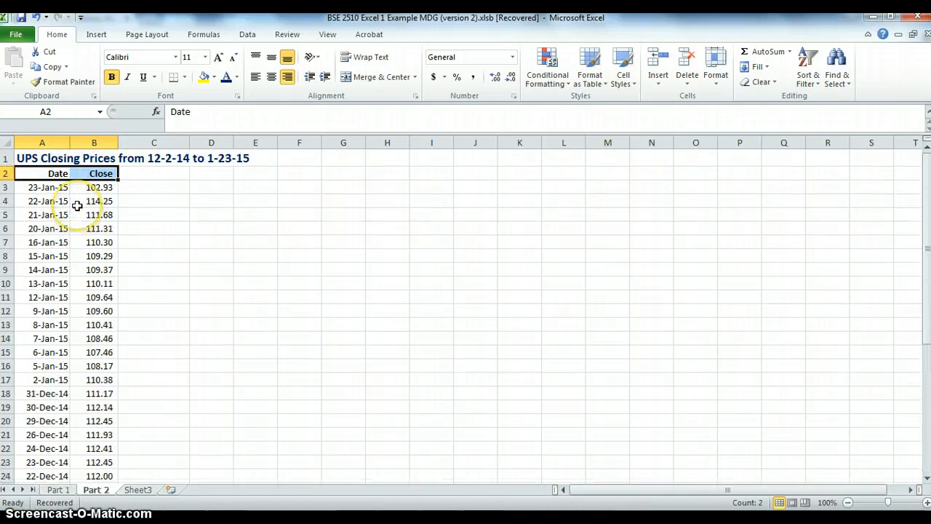
{"action": "scroll", "coordinate": [77, 208], "scroll_direction": "down", "scroll_amount": 12}
{"action": "scroll", "coordinate": [76, 222], "scroll_direction": "up", "scroll_amount": 12}
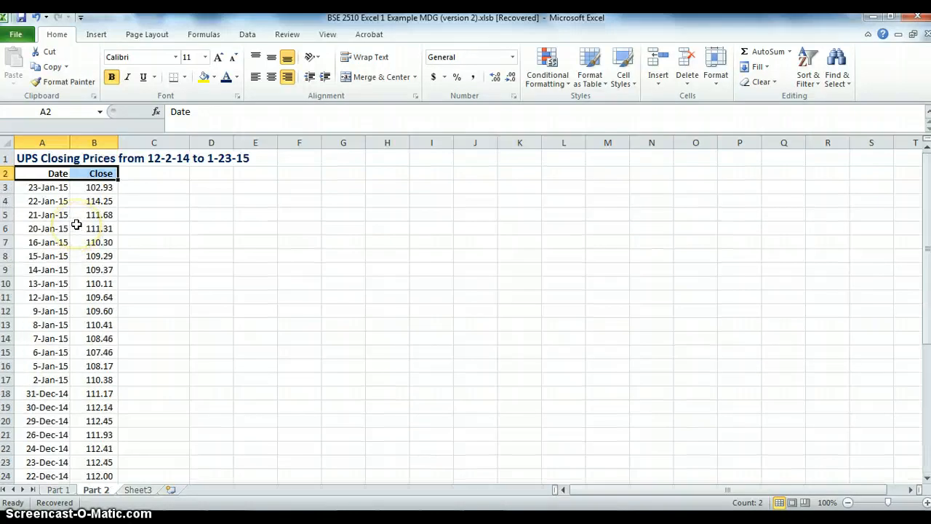
{"action": "left_click", "coordinate": [56, 187]}
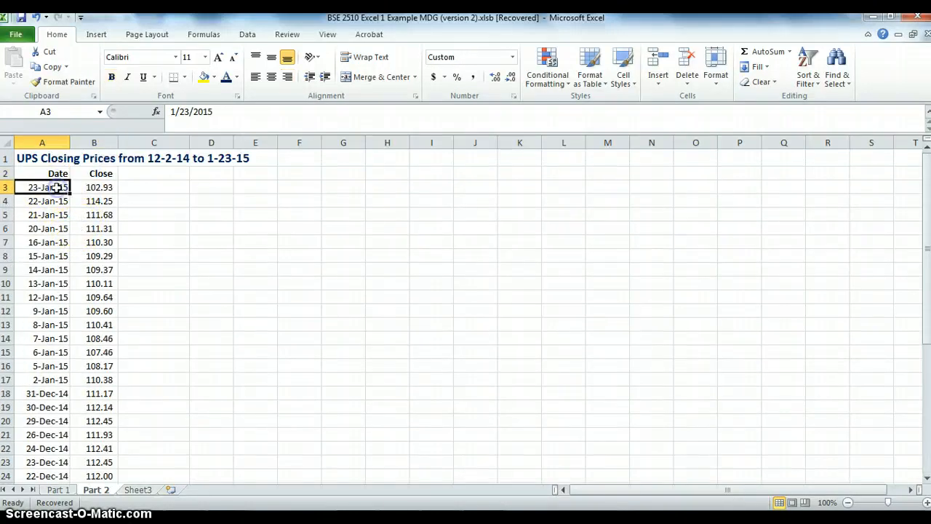
{"action": "left_click", "coordinate": [7, 187]}
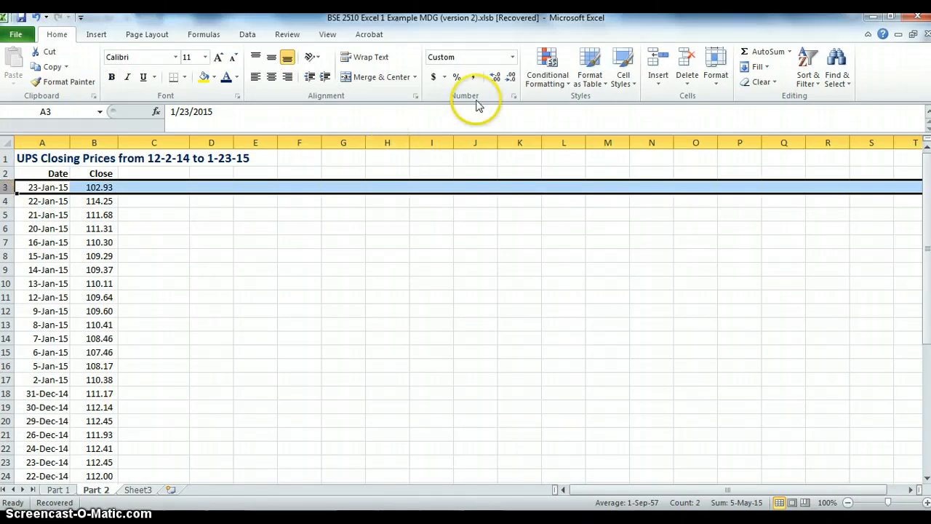
{"action": "left_click", "coordinate": [327, 34]}
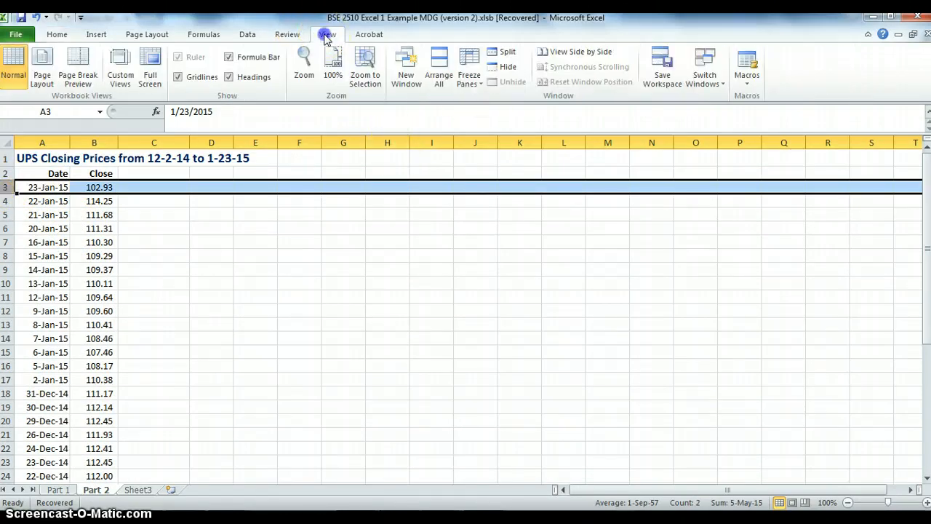
{"action": "left_click", "coordinate": [469, 76]}
{"action": "left_click", "coordinate": [536, 113]}
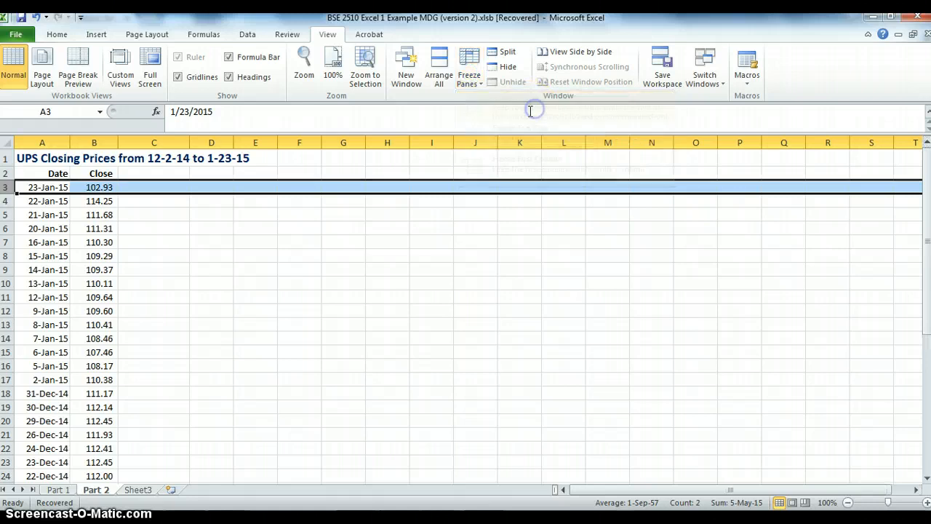
Check the frozen title and heading rows against the whole length of the price list.
{"action": "scroll", "coordinate": [255, 231], "scroll_direction": "down", "scroll_amount": 6}
{"action": "scroll", "coordinate": [256, 232], "scroll_direction": "down", "scroll_amount": 4}
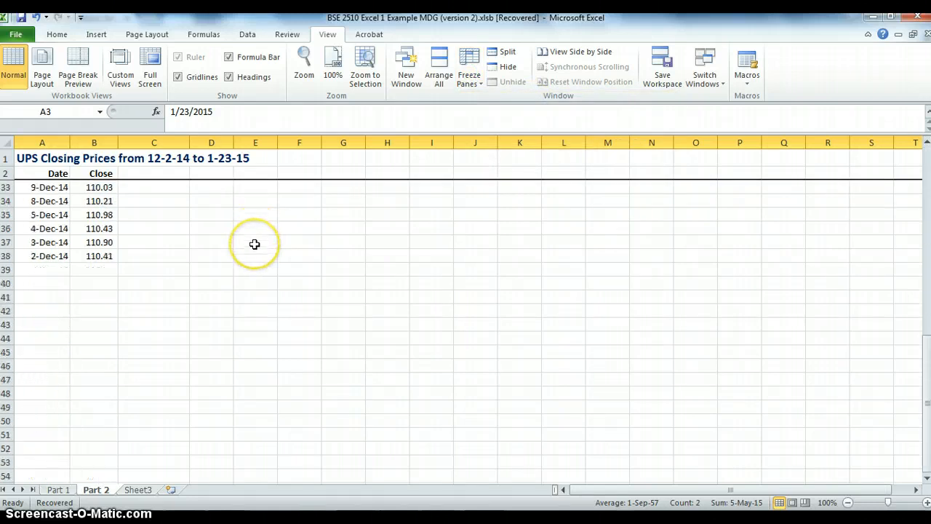
{"action": "scroll", "coordinate": [253, 244], "scroll_direction": "up", "scroll_amount": 10}
{"action": "scroll", "coordinate": [256, 247], "scroll_direction": "down", "scroll_amount": 5}
{"action": "scroll", "coordinate": [258, 262], "scroll_direction": "down", "scroll_amount": 9}
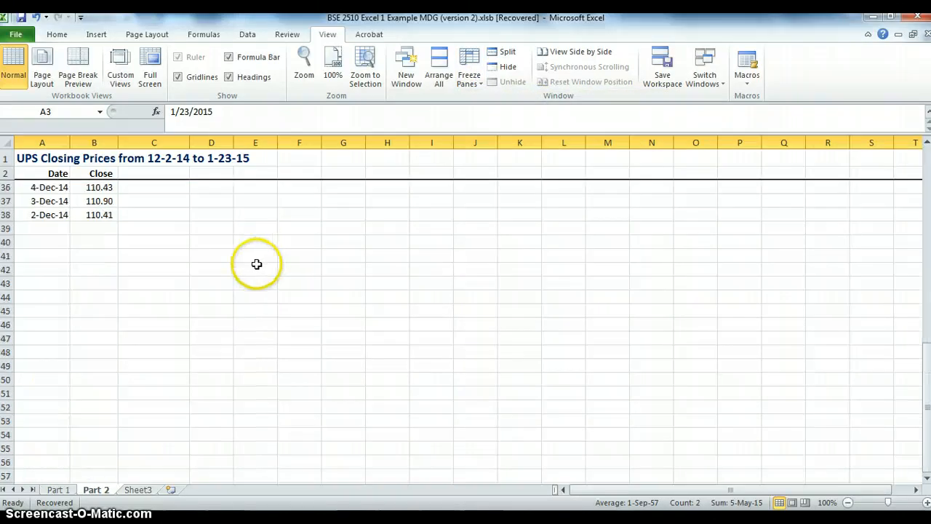
{"action": "scroll", "coordinate": [258, 262], "scroll_direction": "up", "scroll_amount": 12}
{"action": "scroll", "coordinate": [257, 263], "scroll_direction": "up", "scroll_amount": 2}
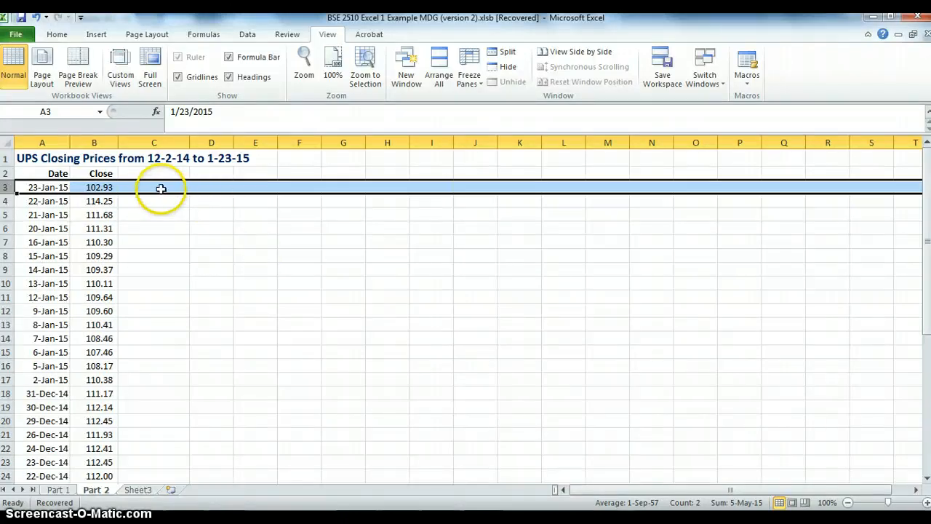
Fill the heading cells A2:C2 with light blue.
{"action": "left_click_drag", "start_coordinate": [77, 170], "coordinate": [140, 174]}
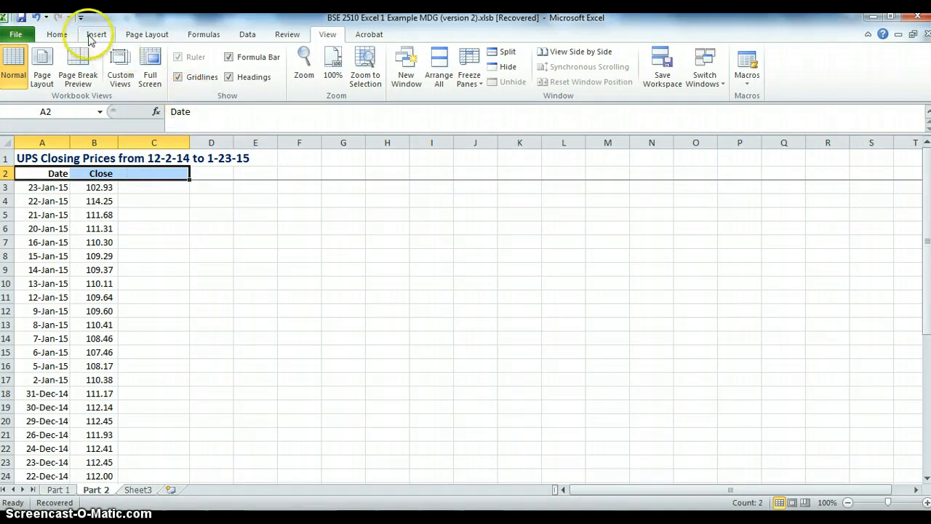
{"action": "left_click", "coordinate": [56, 35]}
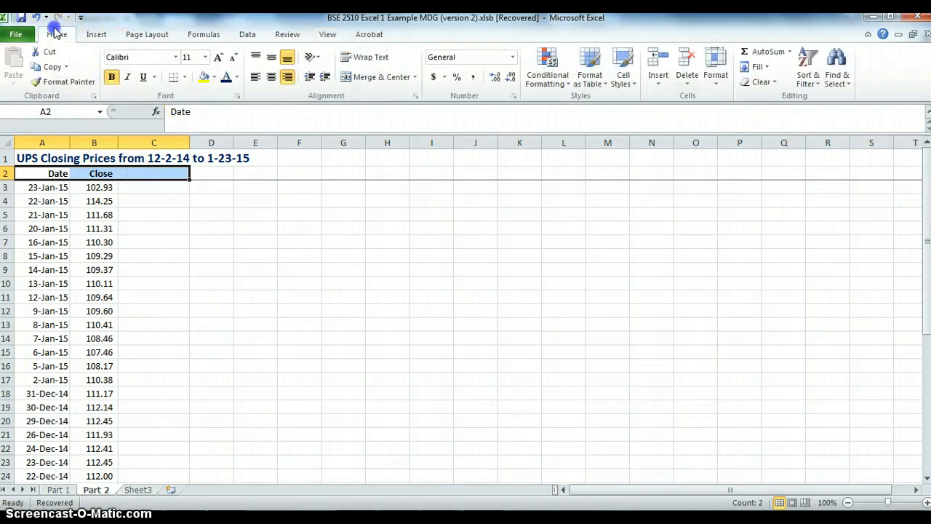
{"action": "left_click", "coordinate": [213, 76]}
{"action": "left_click", "coordinate": [237, 120]}
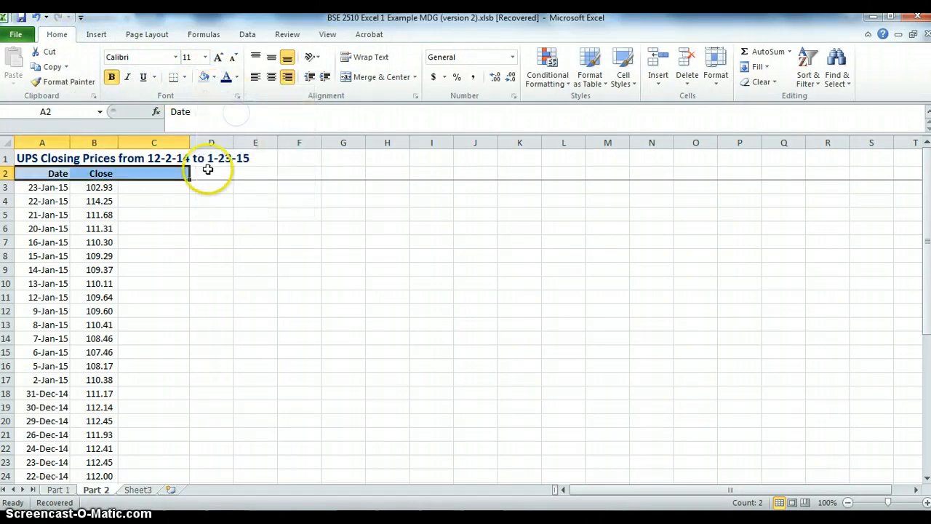
{"action": "left_click", "coordinate": [113, 214]}
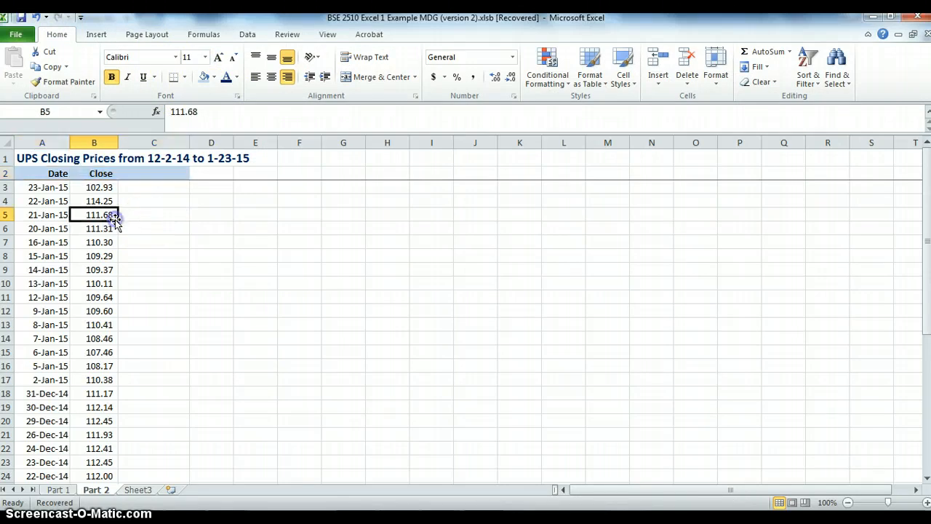
Enter the heading "% Change from Previous Day" in C2.
{"action": "left_click", "coordinate": [148, 176]}
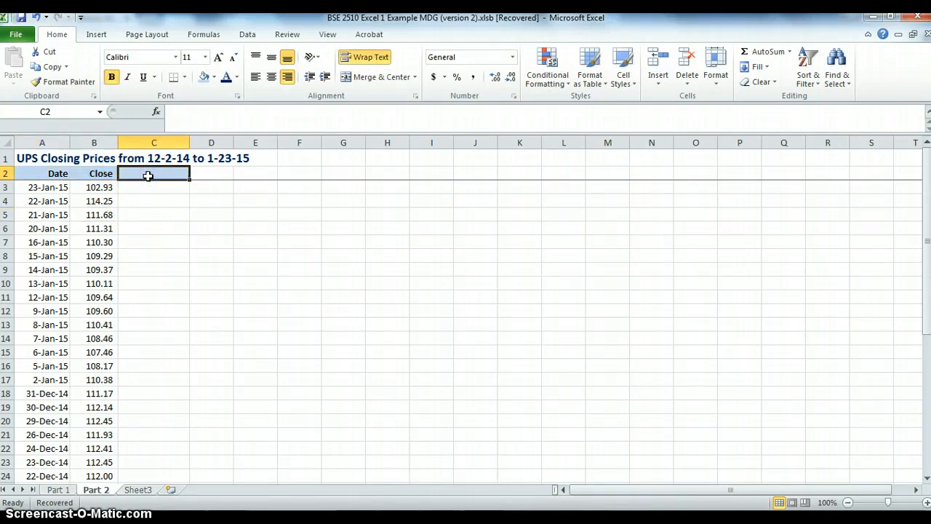
{"action": "type", "text": "%"}
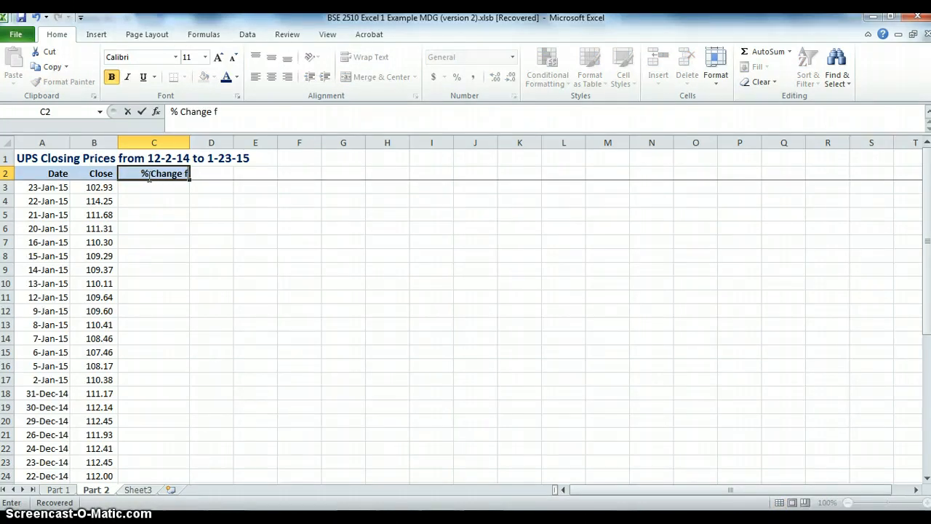
{"action": "type", "text": "Change from Per"}
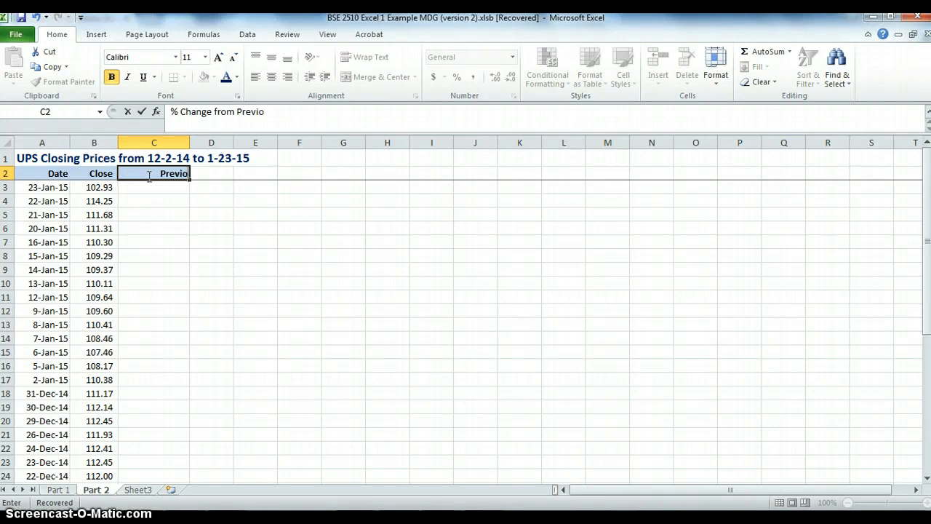
{"action": "key", "text": "Return"}
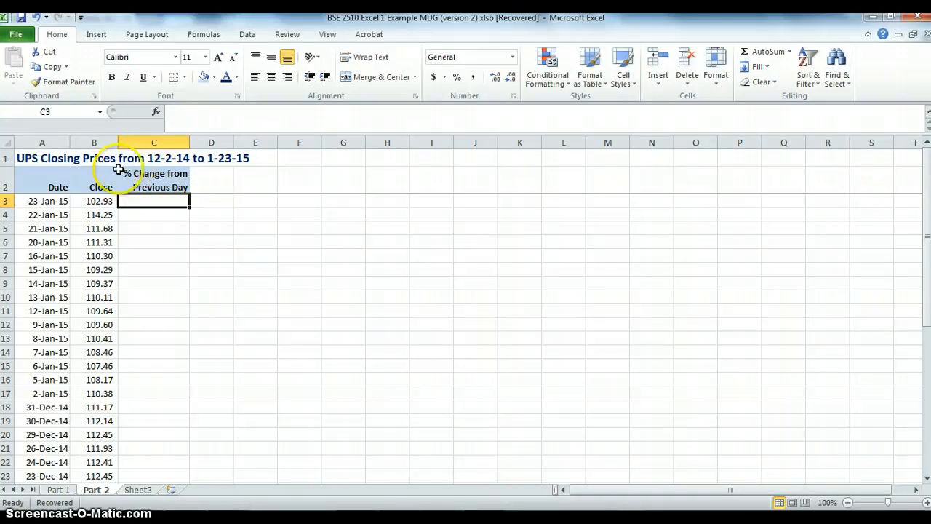
Turn off text wrapping in C2 and left-align it, and restore the heading's wrapping and right alignment.
{"action": "left_click", "coordinate": [186, 173]}
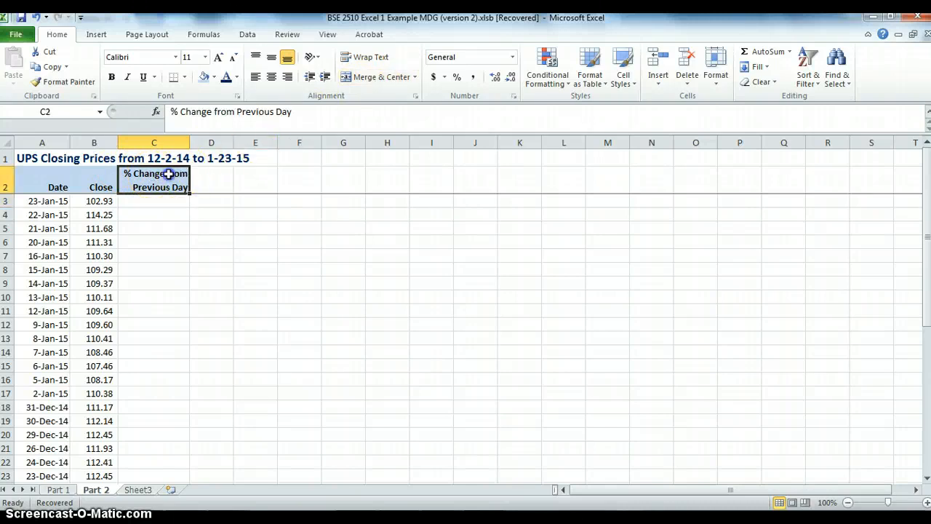
{"action": "left_click", "coordinate": [369, 59]}
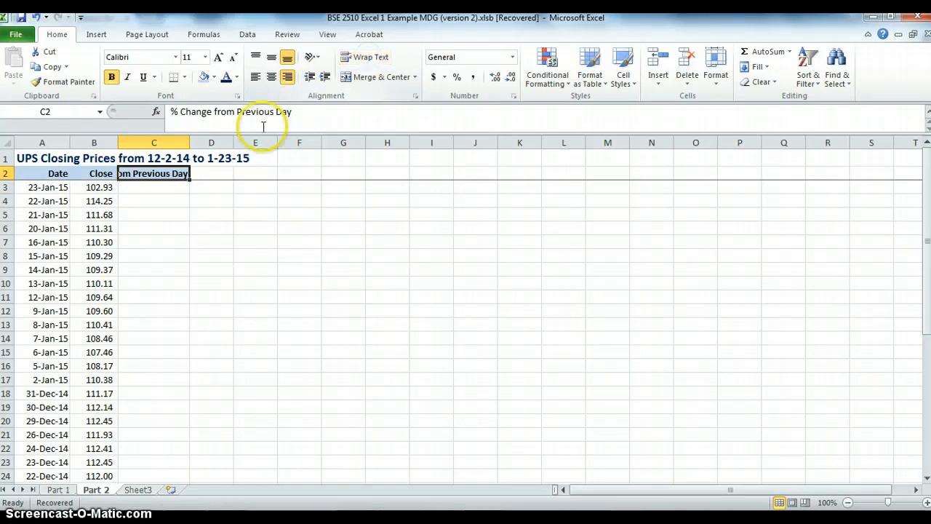
{"action": "left_click", "coordinate": [186, 243]}
{"action": "left_click", "coordinate": [159, 173]}
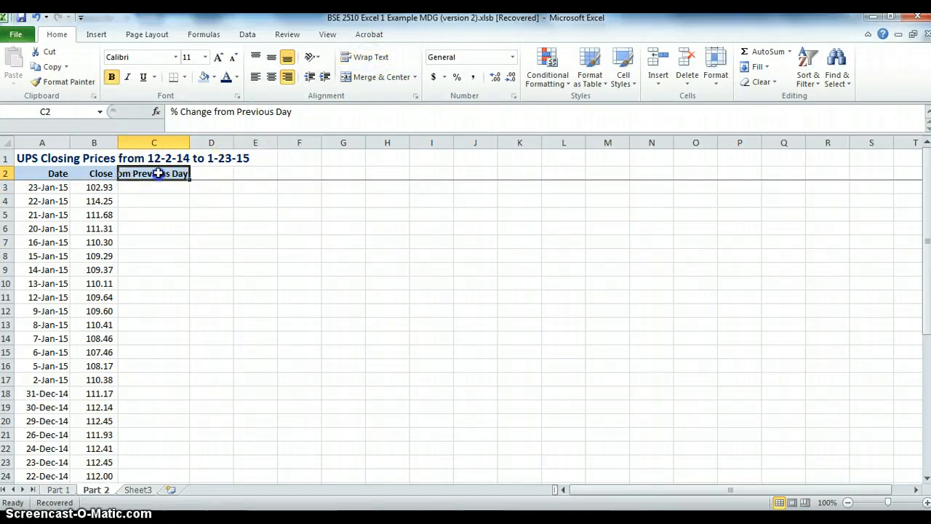
{"action": "left_click", "coordinate": [254, 78]}
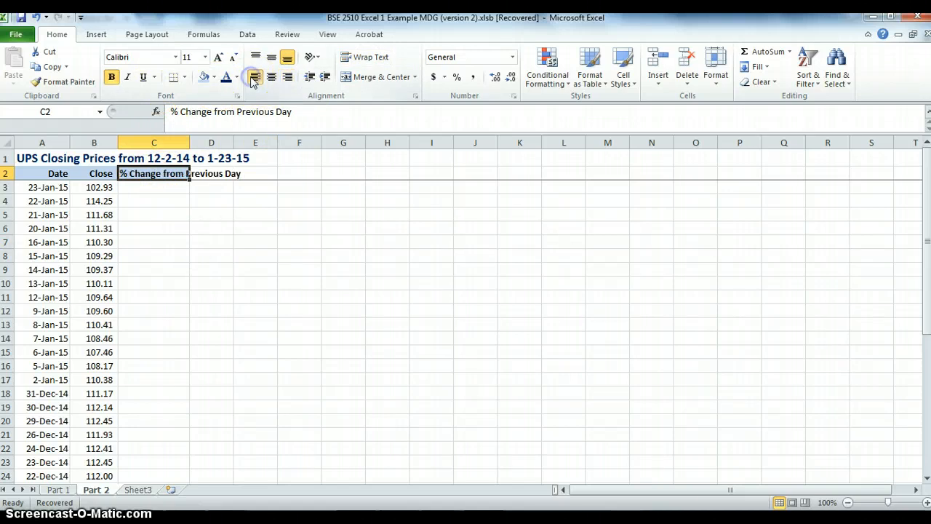
{"action": "left_click", "coordinate": [367, 56]}
{"action": "left_click", "coordinate": [287, 78]}
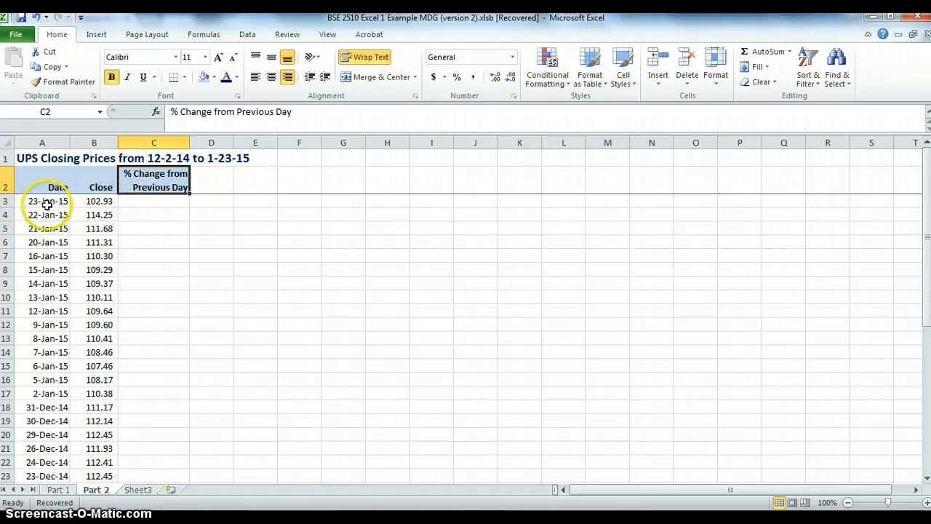
Add filters to the headings in A2:B2 and sort the price list by date from oldest to newest.
{"action": "scroll", "coordinate": [29, 211], "scroll_direction": "down", "scroll_amount": 8}
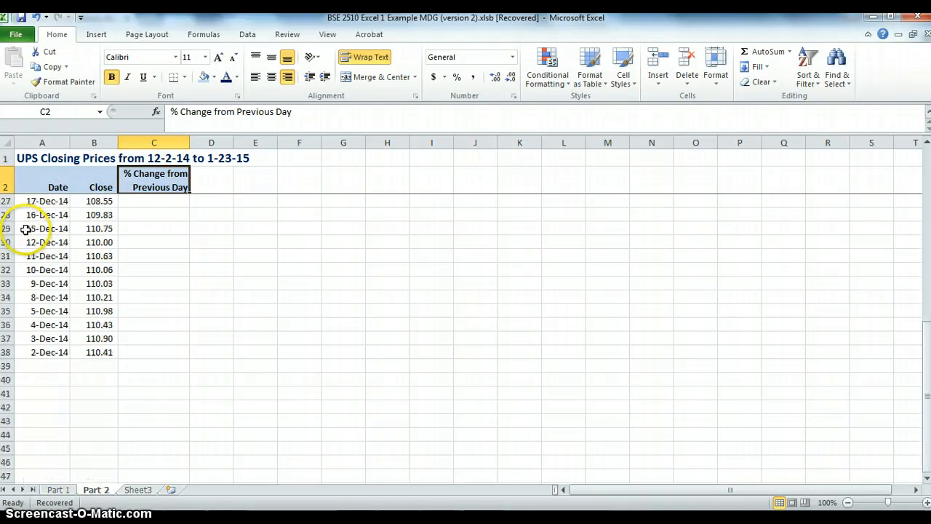
{"action": "scroll", "coordinate": [65, 269], "scroll_direction": "up", "scroll_amount": 8}
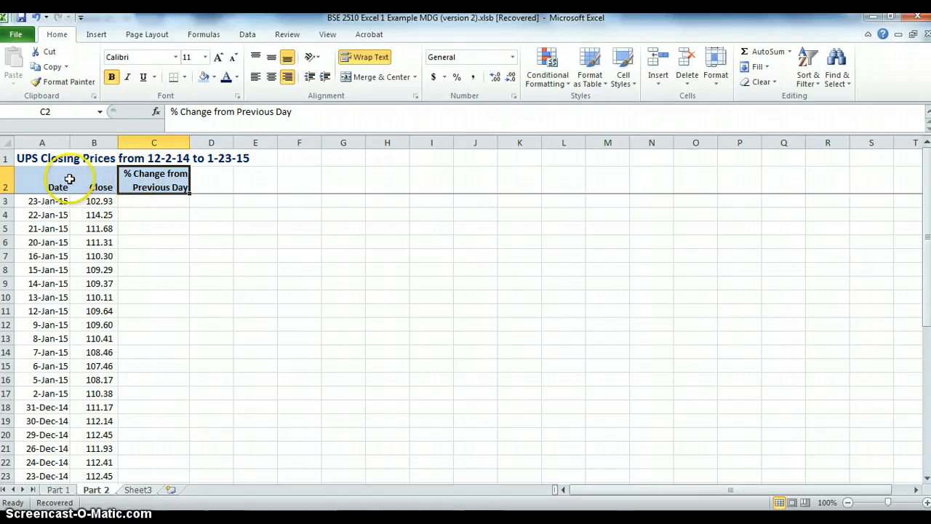
{"action": "left_click_drag", "start_coordinate": [56, 182], "coordinate": [89, 188]}
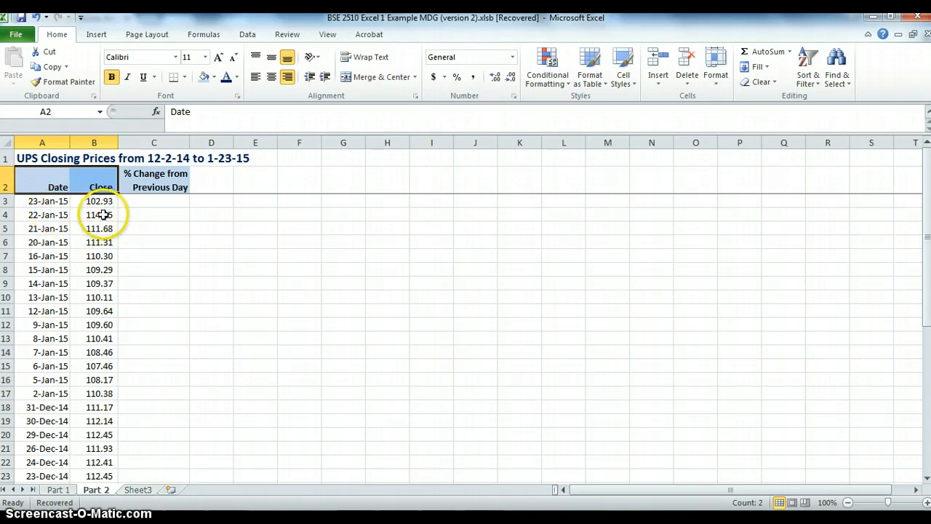
{"action": "scroll", "coordinate": [102, 218], "scroll_direction": "down", "scroll_amount": 6}
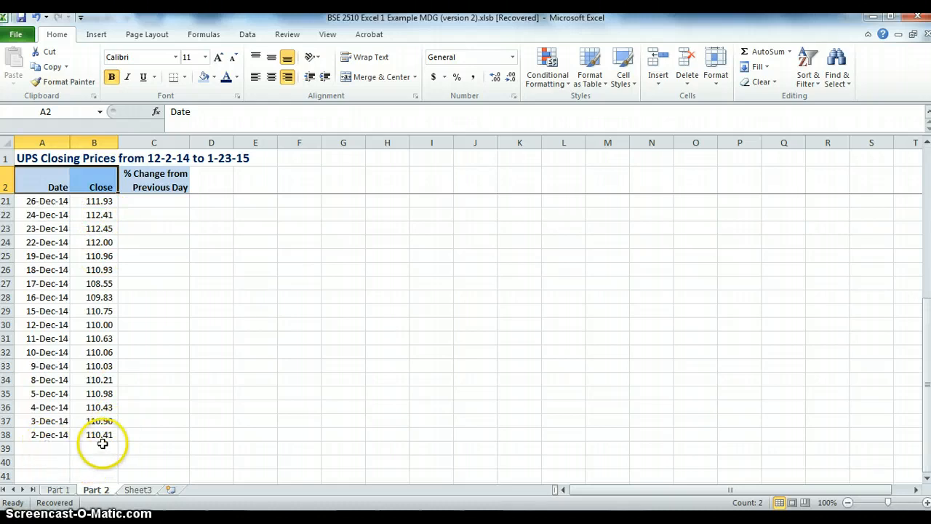
{"action": "scroll", "coordinate": [104, 444], "scroll_direction": "up", "scroll_amount": 6}
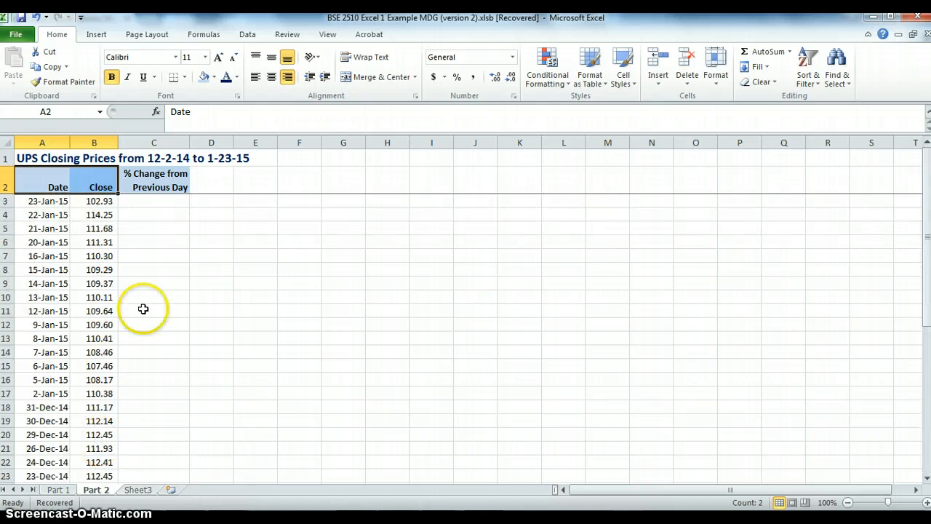
{"action": "left_click", "coordinate": [246, 37]}
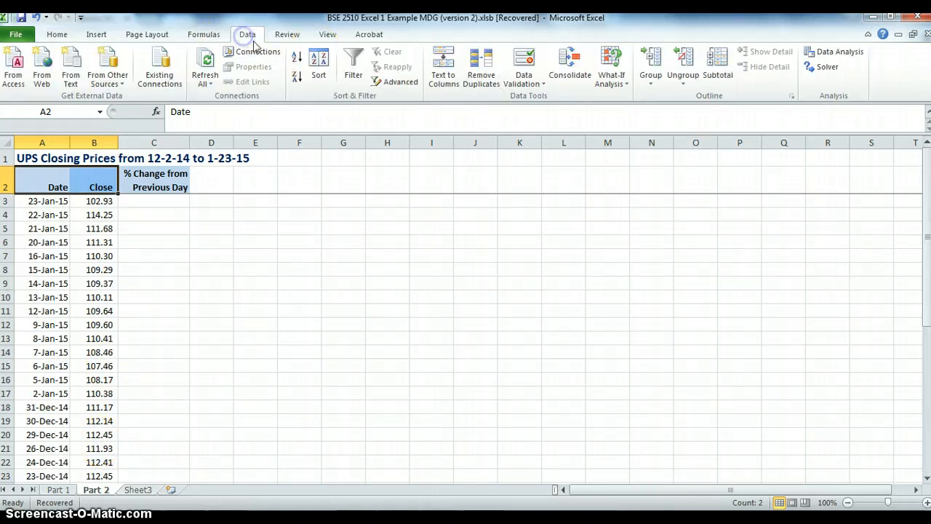
{"action": "left_click", "coordinate": [353, 64]}
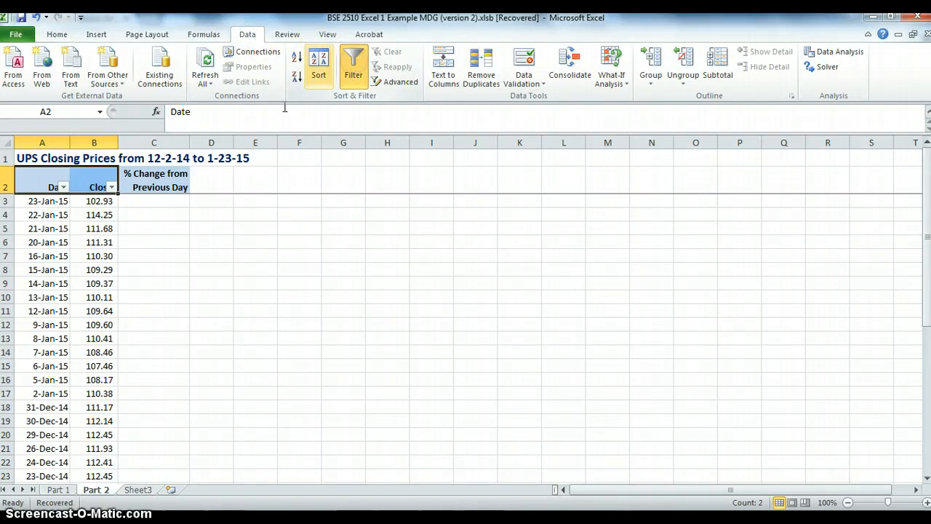
{"action": "left_click", "coordinate": [63, 187]}
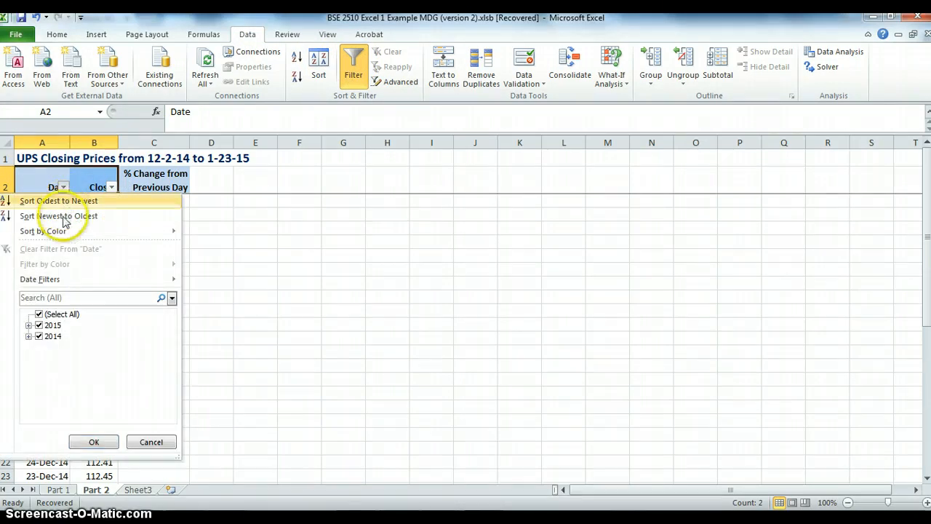
{"action": "left_click", "coordinate": [64, 218]}
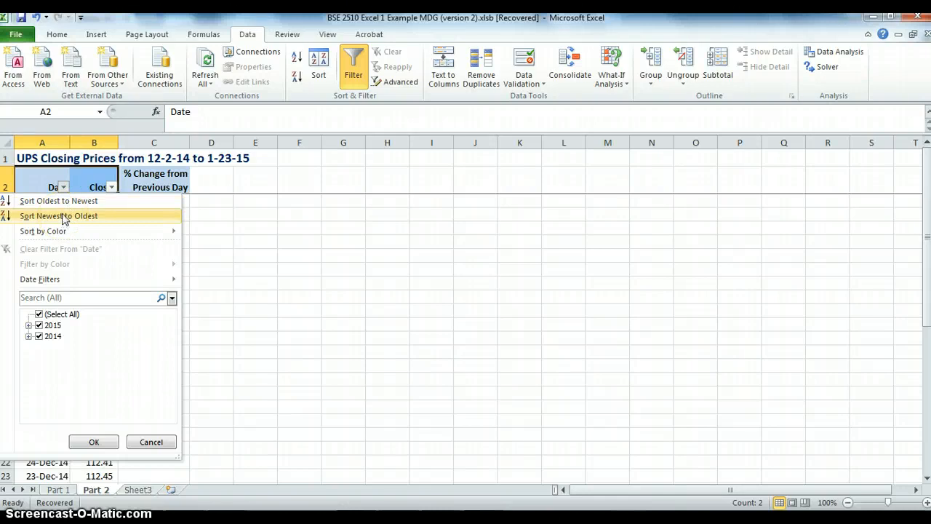
{"action": "left_click", "coordinate": [63, 202]}
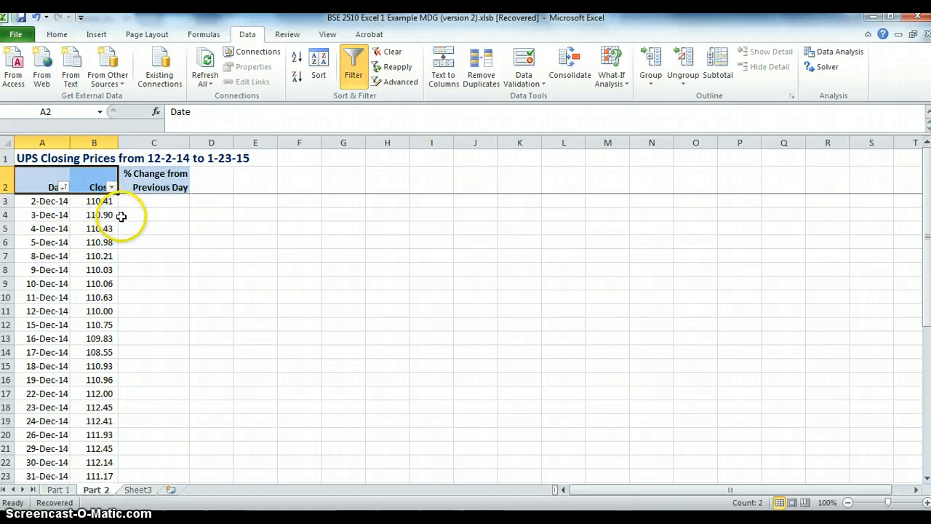
Review the sorted price list to its last row and remove the filters from the Date and Close headings.
{"action": "scroll", "coordinate": [121, 216], "scroll_direction": "down", "scroll_amount": 10}
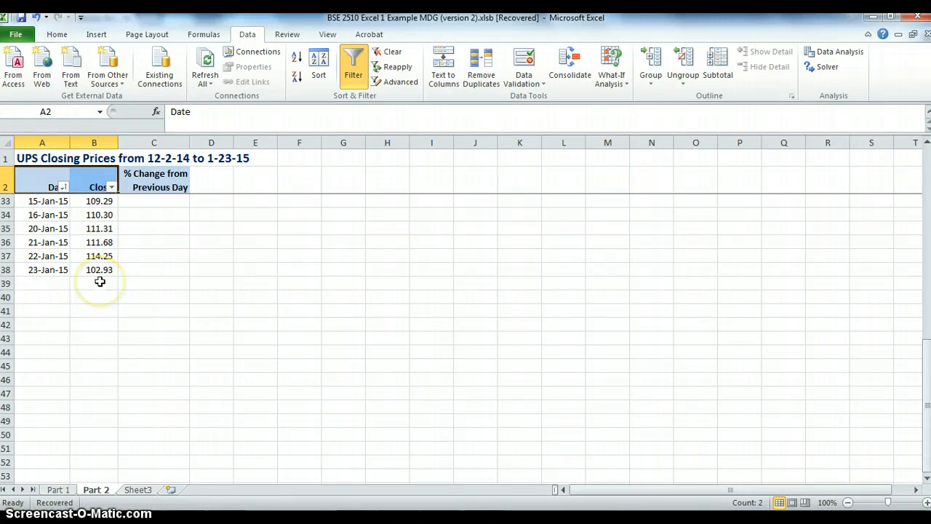
{"action": "scroll", "coordinate": [100, 281], "scroll_direction": "up", "scroll_amount": 10}
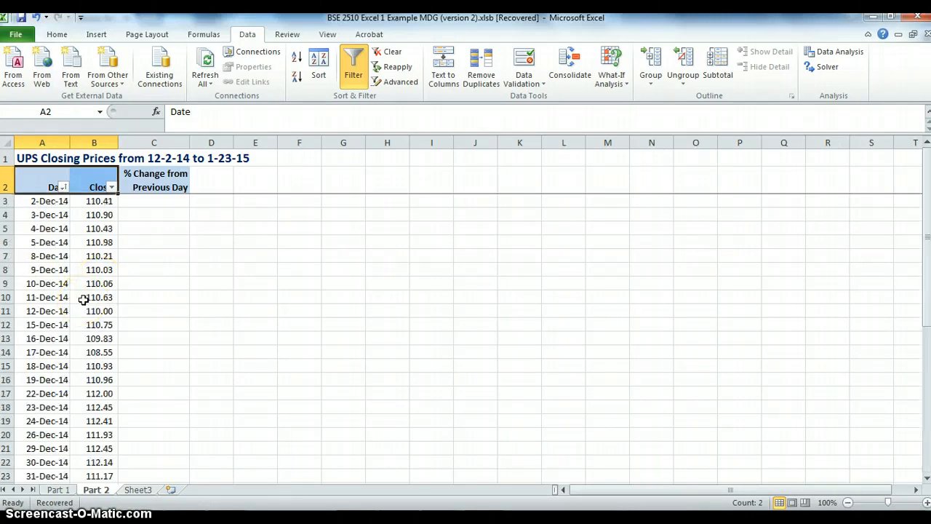
{"action": "left_click", "coordinate": [355, 67]}
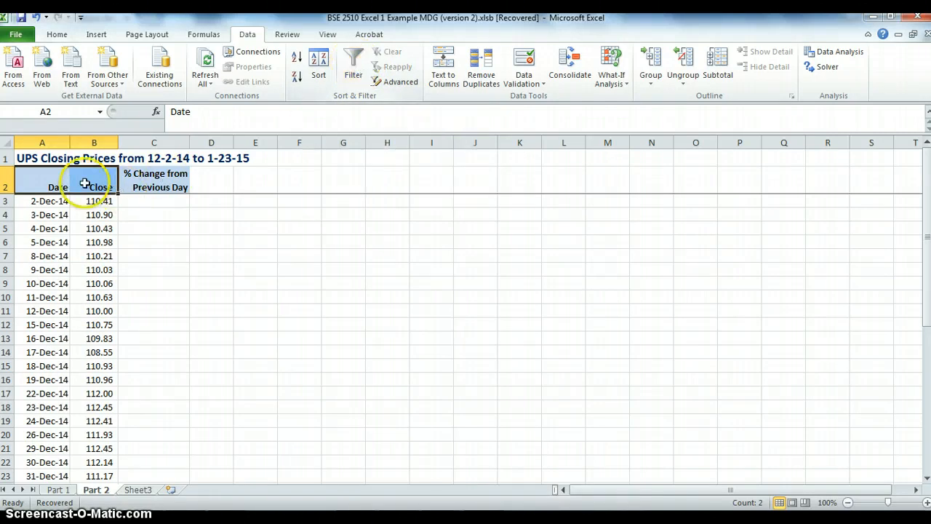
Insert a scatter chart with smooth lines and markers from A2:B38 and move it below the frozen heading rows.
{"action": "left_click_drag", "start_coordinate": [58, 180], "coordinate": [104, 501]}
{"action": "left_click_drag", "start_coordinate": [102, 494], "coordinate": [103, 463]}
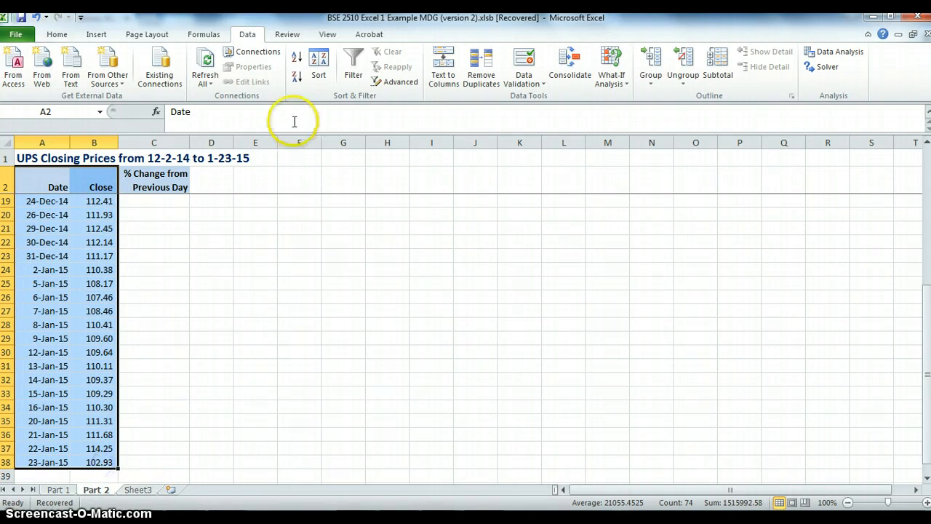
{"action": "left_click", "coordinate": [96, 33]}
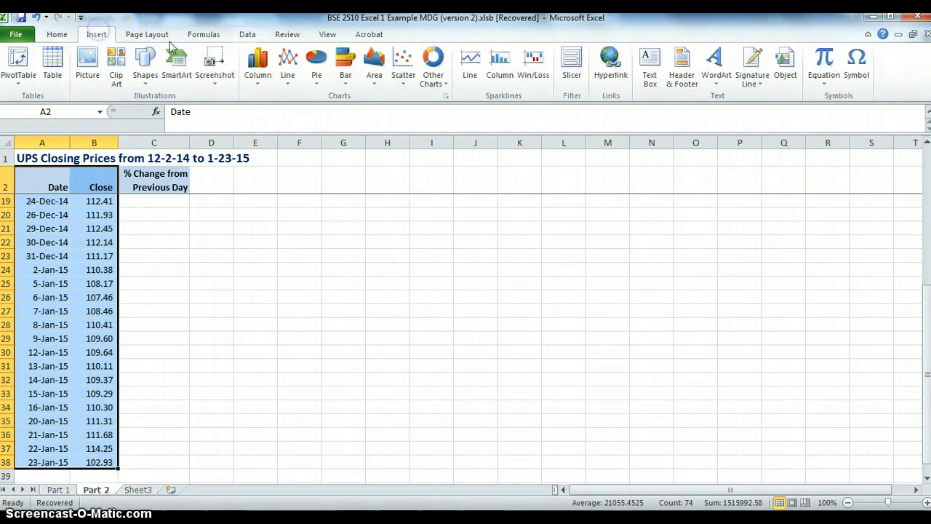
{"action": "left_click", "coordinate": [402, 66]}
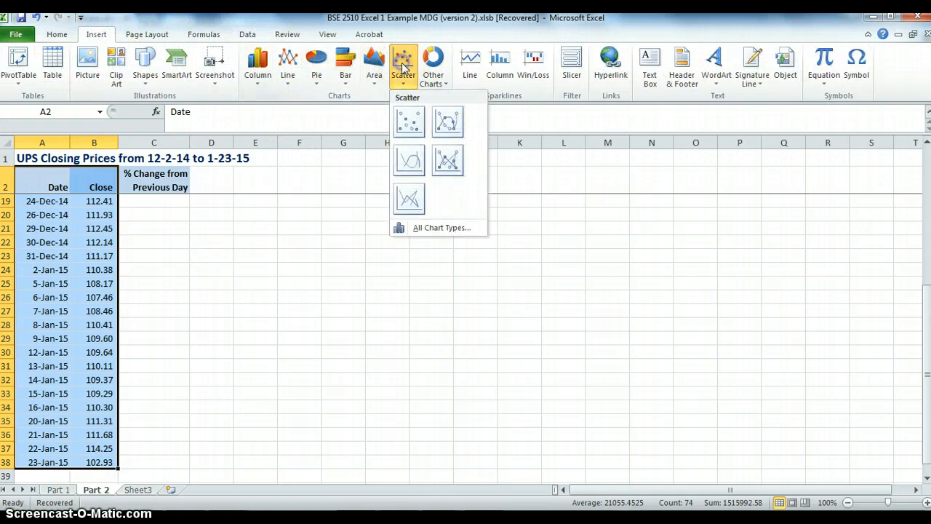
{"action": "left_click", "coordinate": [447, 120]}
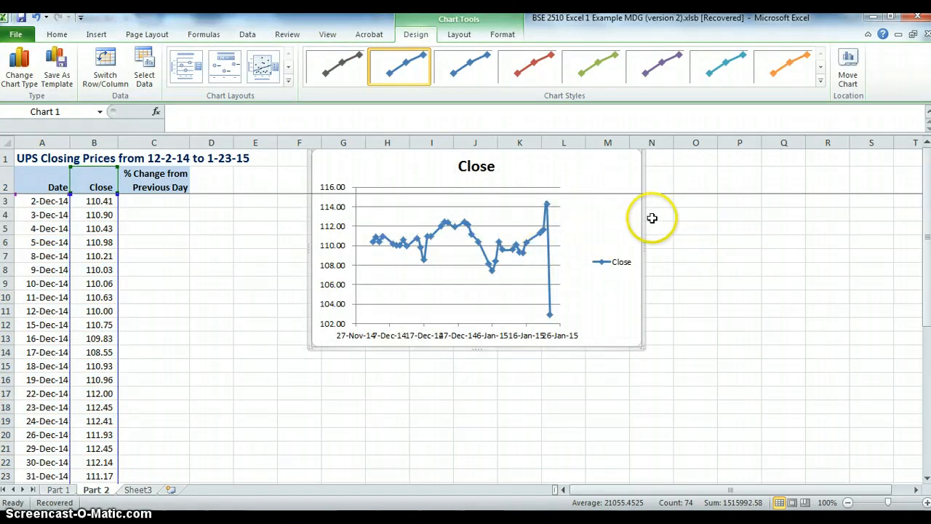
{"action": "left_click_drag", "start_coordinate": [643, 215], "coordinate": [667, 279]}
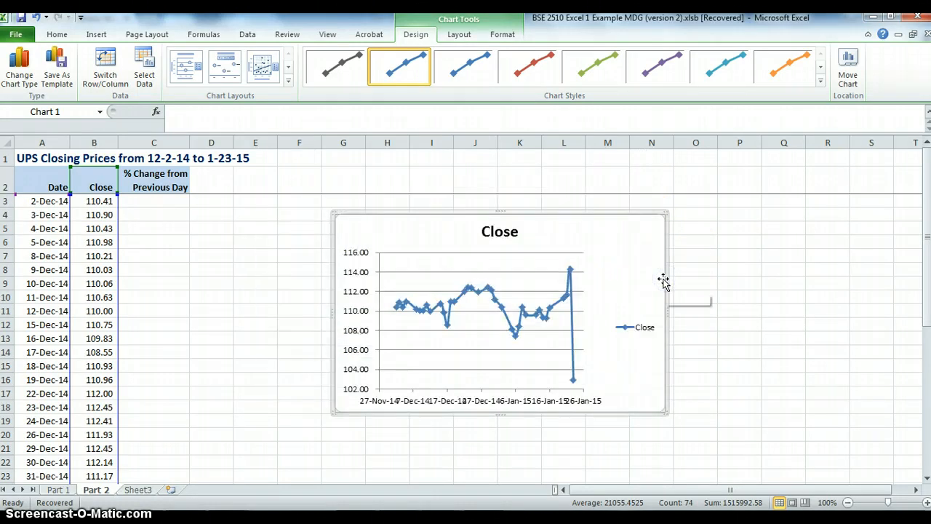
Change the chart title to "UPS Closing Price 12-2-14 to 1-23-15".
{"action": "left_click", "coordinate": [508, 233]}
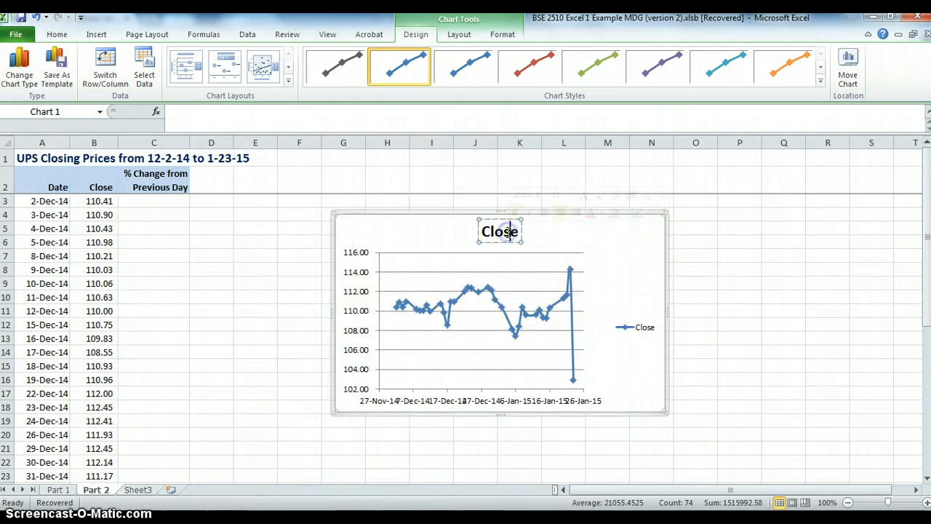
{"action": "left_click_drag", "start_coordinate": [510, 231], "coordinate": [490, 231]}
{"action": "left_click", "coordinate": [519, 231]}
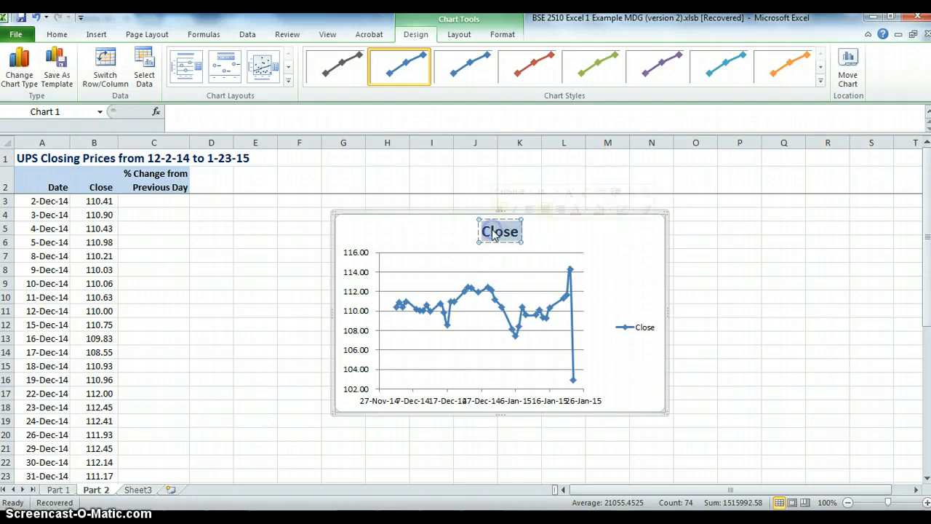
{"action": "type", "text": "UP"}
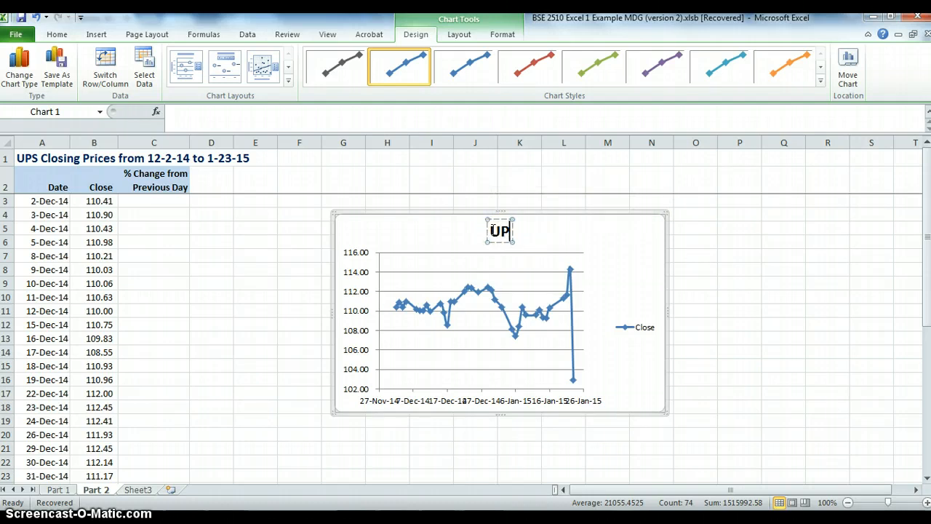
{"action": "type", "text": "S Clos"}
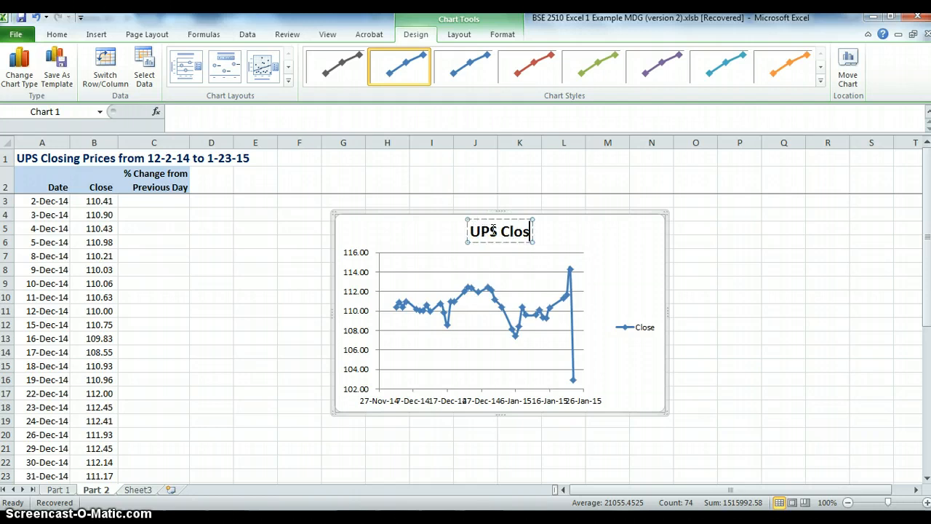
{"action": "type", "text": "ing Princ"}
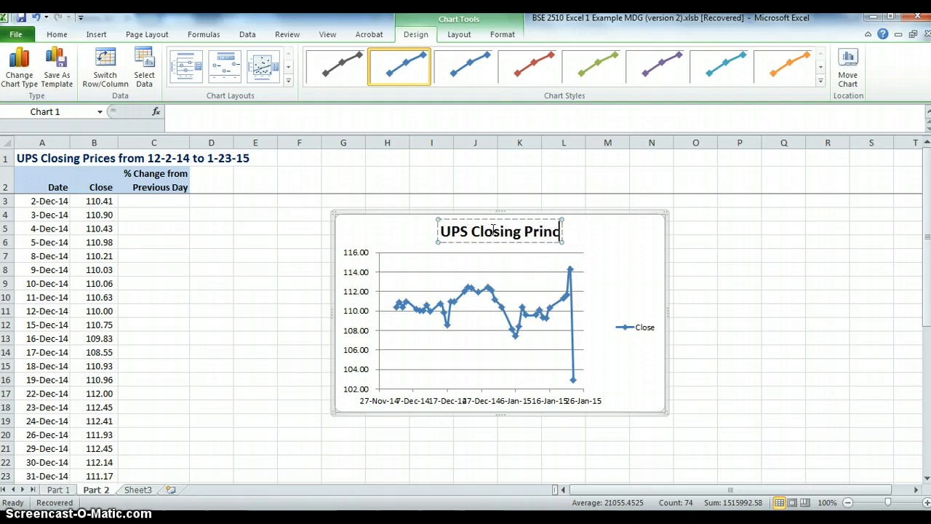
{"action": "key", "text": "BackSpace"}
{"action": "key", "text": "BackSpace"}
{"action": "type", "text": "ce"}
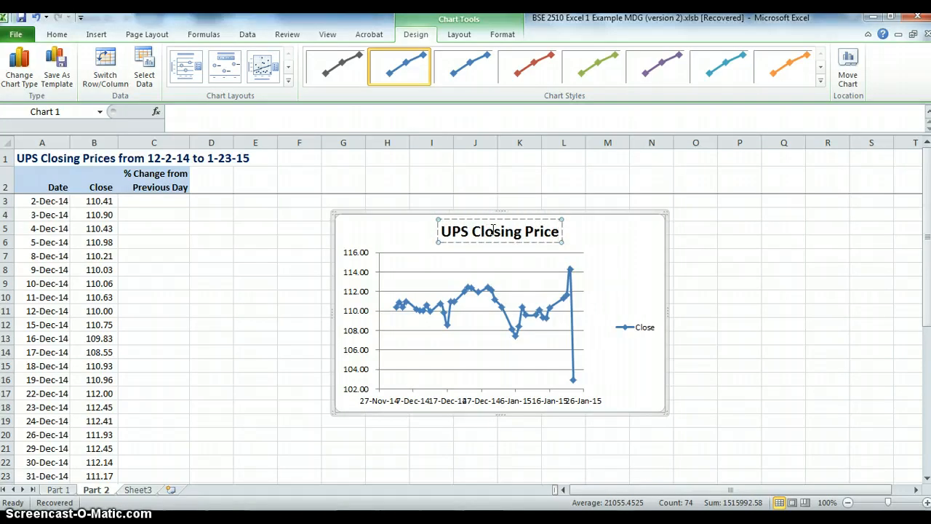
{"action": "type", "text": " 12-"}
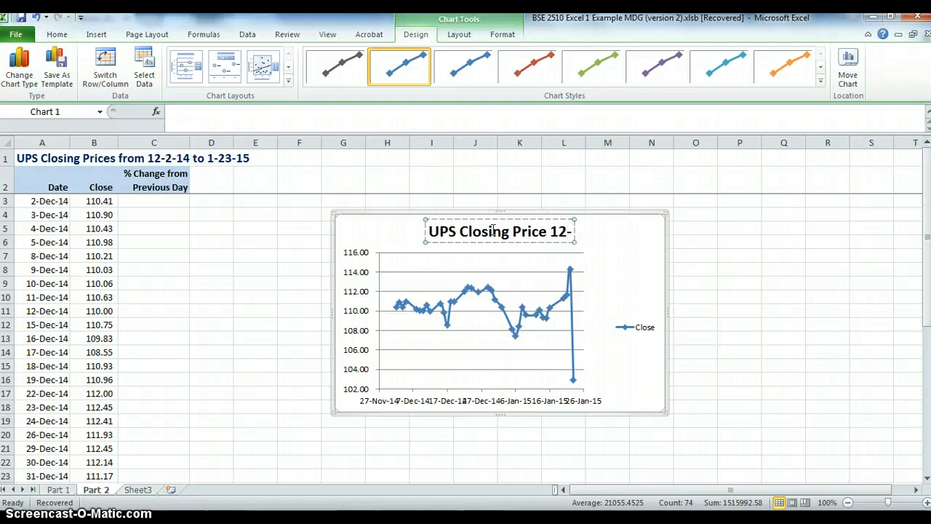
{"action": "type", "text": "2-"}
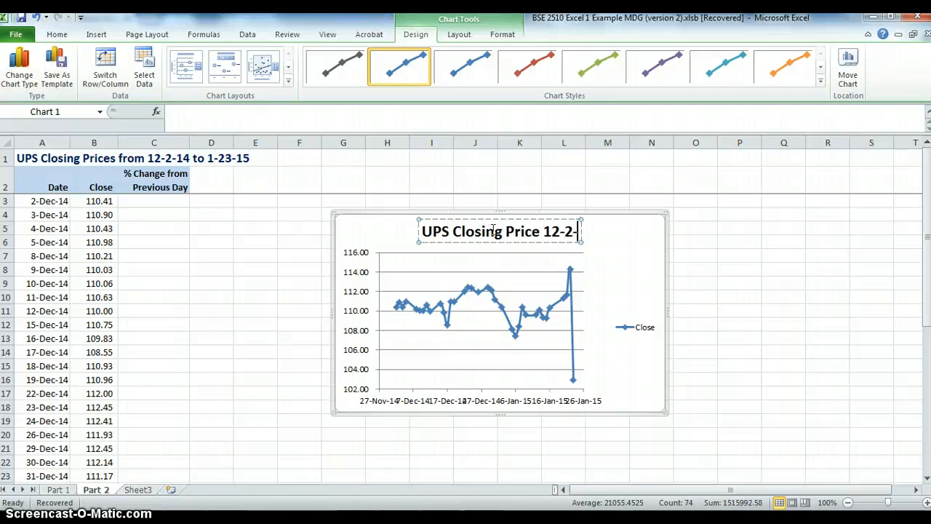
{"action": "type", "text": "14"}
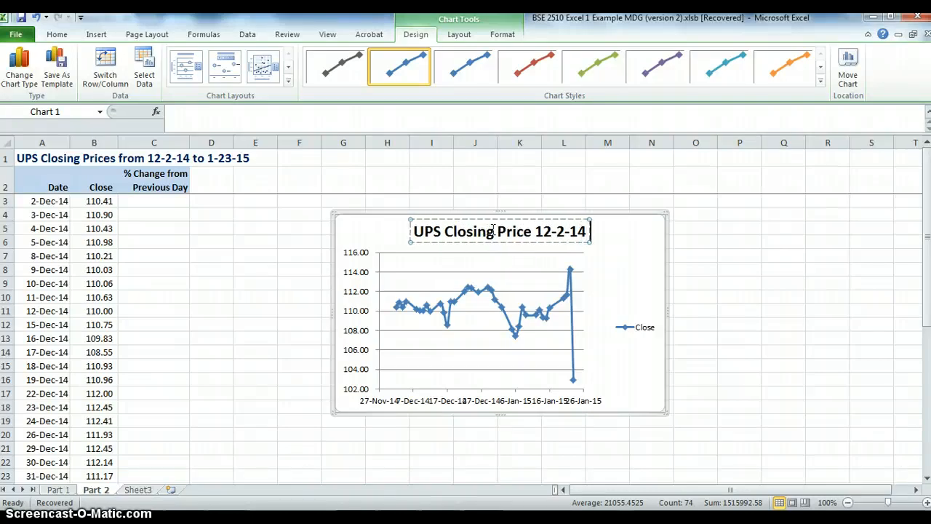
{"action": "type", "text": " to 1-2"}
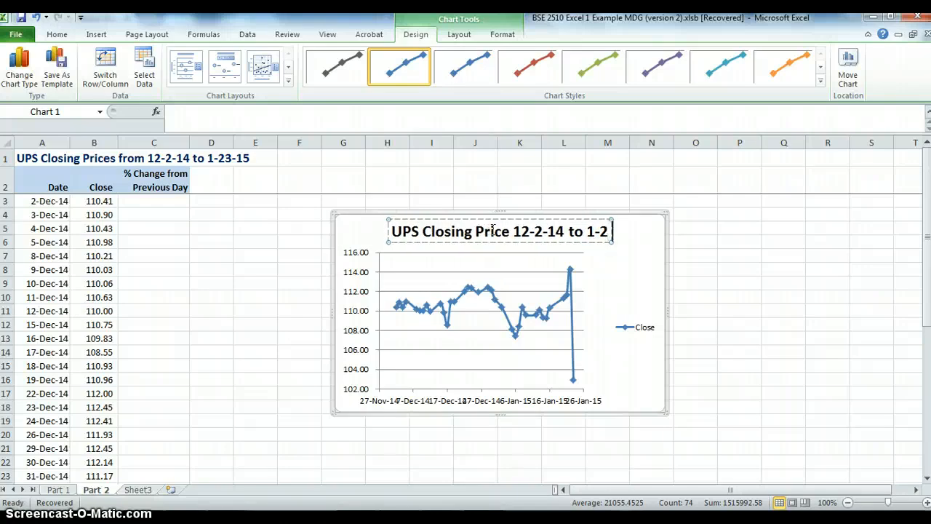
{"action": "type", "text": "3-15"}
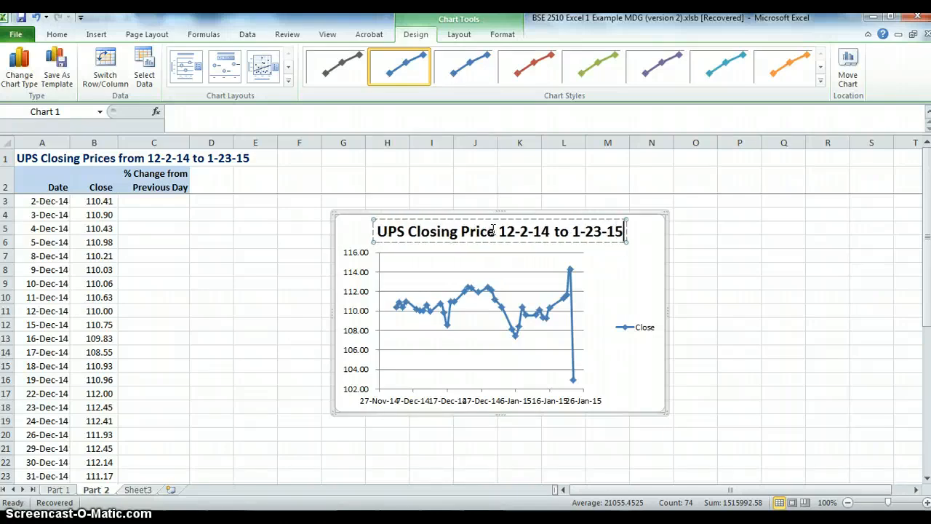
{"action": "left_click", "coordinate": [605, 430]}
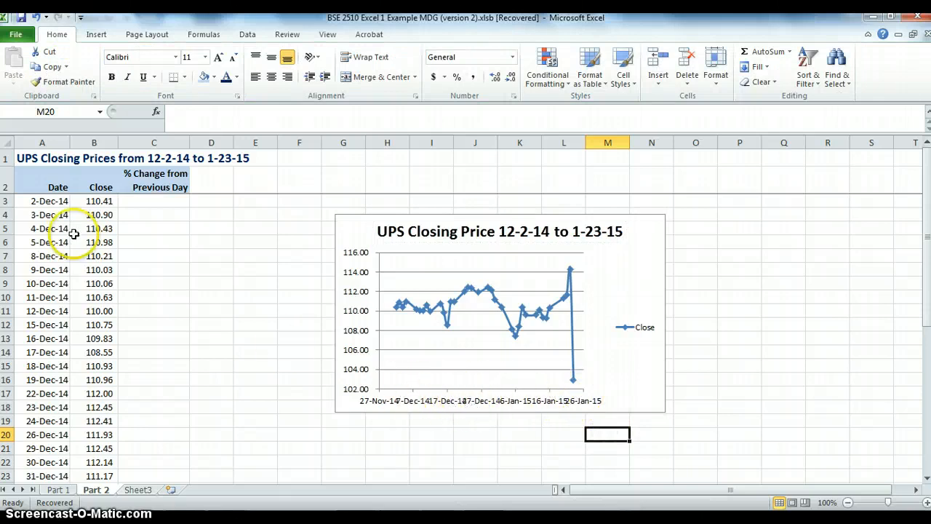
Format the dates in A3:A38 with the Date type 3/14/01.
{"action": "left_click_drag", "start_coordinate": [56, 201], "coordinate": [49, 503]}
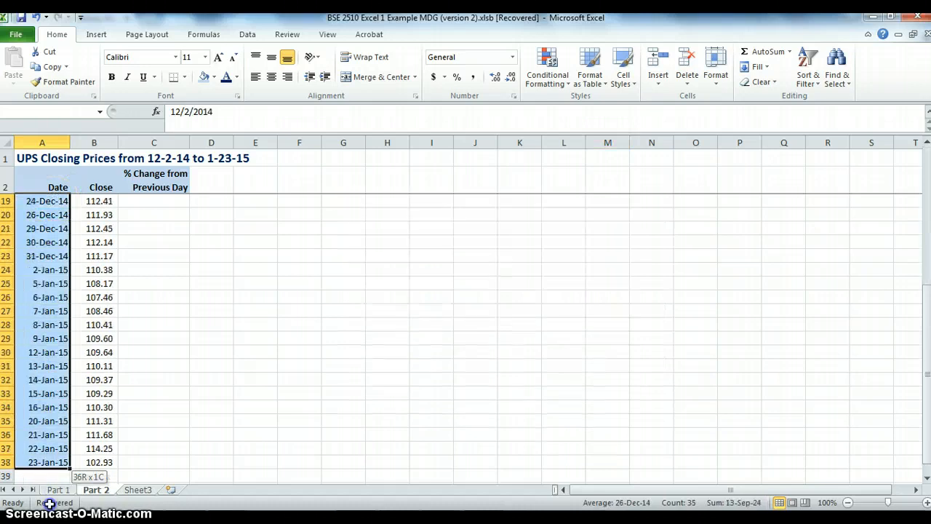
{"action": "left_click_drag", "start_coordinate": [52, 460], "coordinate": [53, 457]}
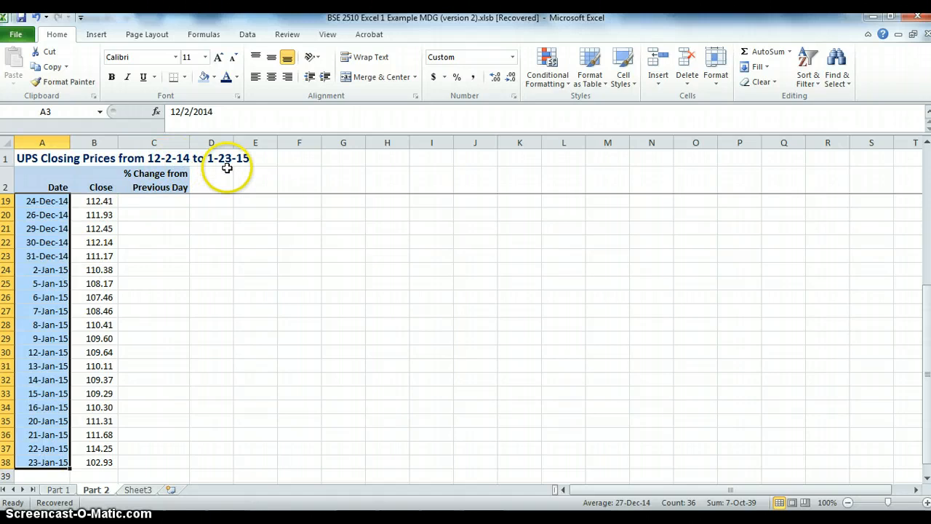
{"action": "left_click", "coordinate": [513, 58]}
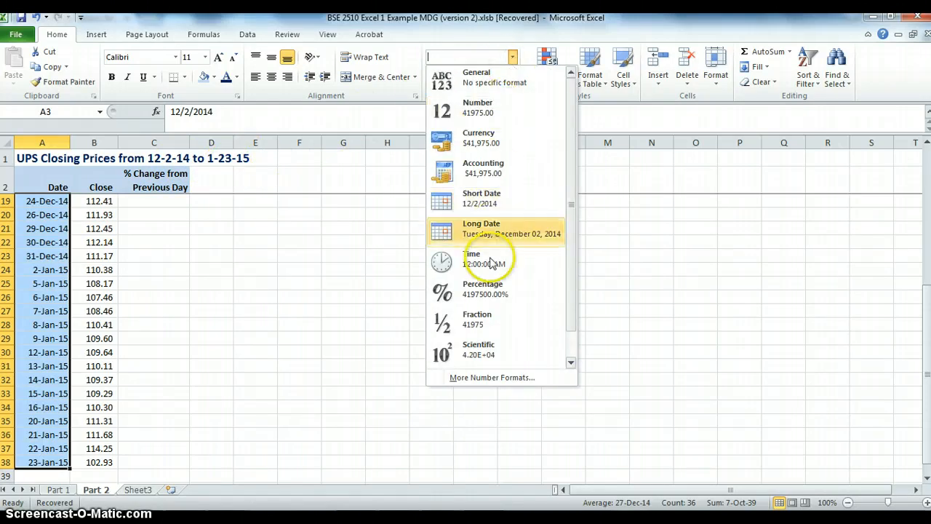
{"action": "left_click", "coordinate": [511, 380]}
{"action": "left_click", "coordinate": [512, 379]}
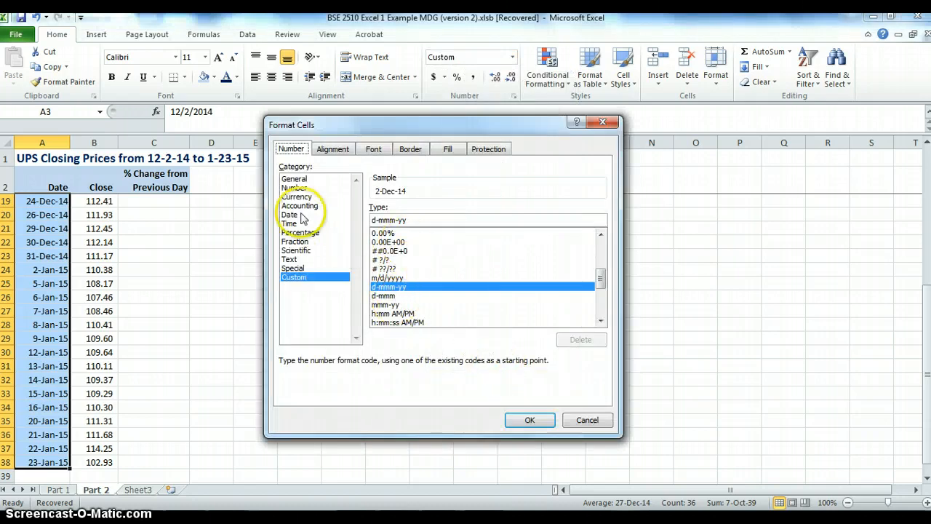
{"action": "left_click", "coordinate": [298, 215]}
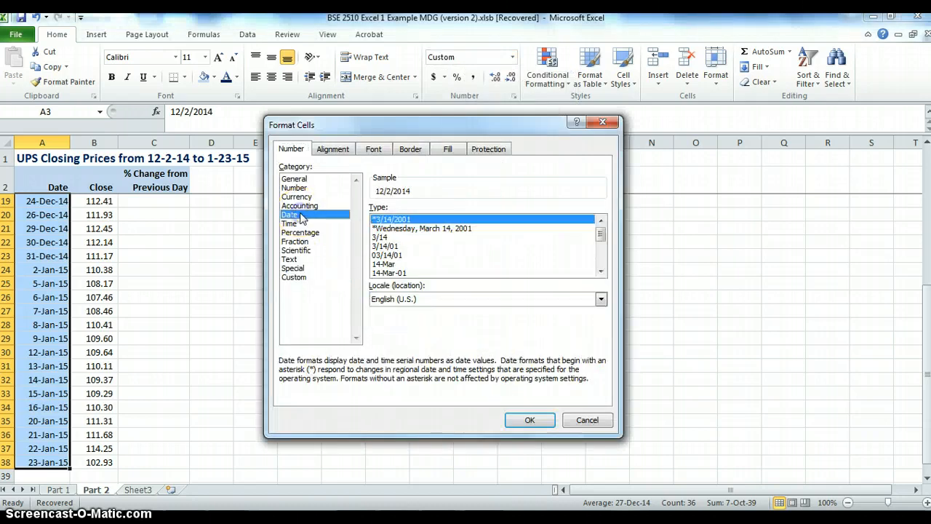
{"action": "double_click", "coordinate": [386, 246]}
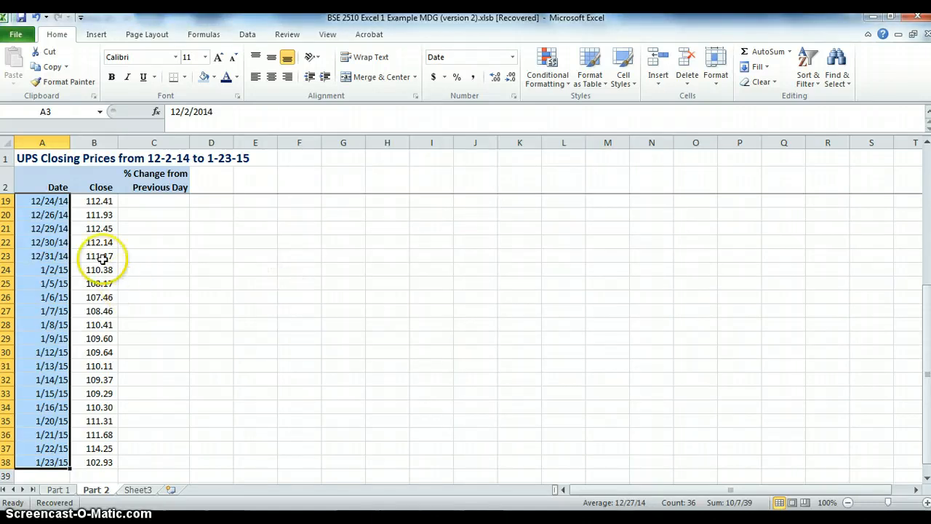
{"action": "scroll", "coordinate": [64, 261], "scroll_direction": "up", "scroll_amount": 4}
{"action": "scroll", "coordinate": [64, 260], "scroll_direction": "up", "scroll_amount": 2}
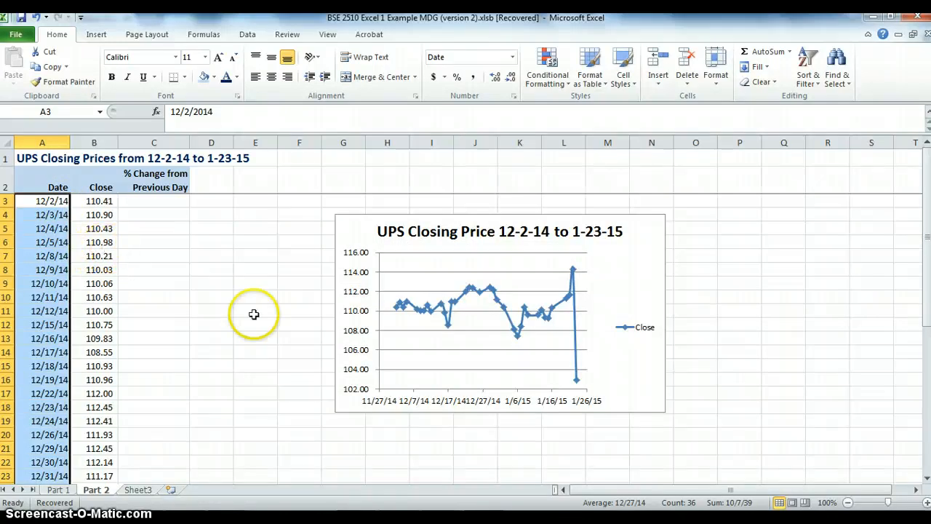
Apply the first chart layout, which includes both axis titles, to the closing price chart and delete its Close legend.
{"action": "left_click", "coordinate": [639, 327]}
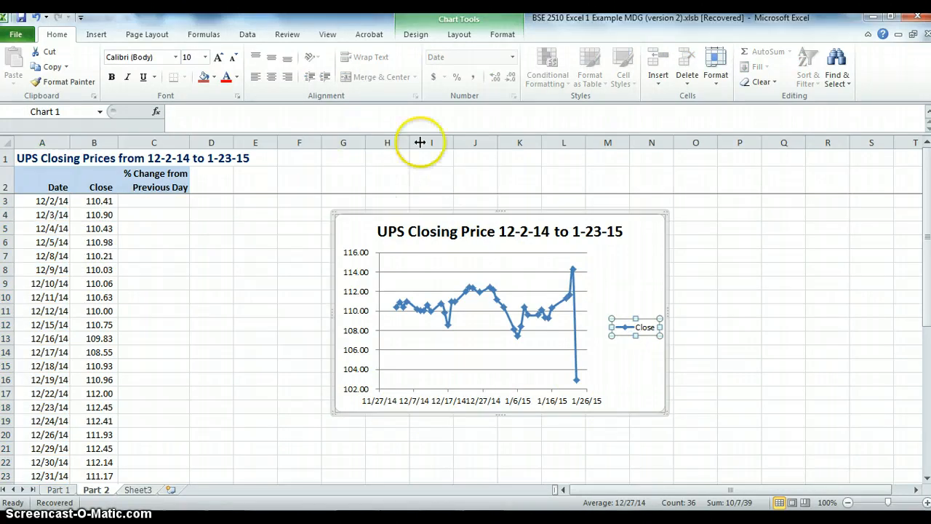
{"action": "left_click", "coordinate": [621, 251]}
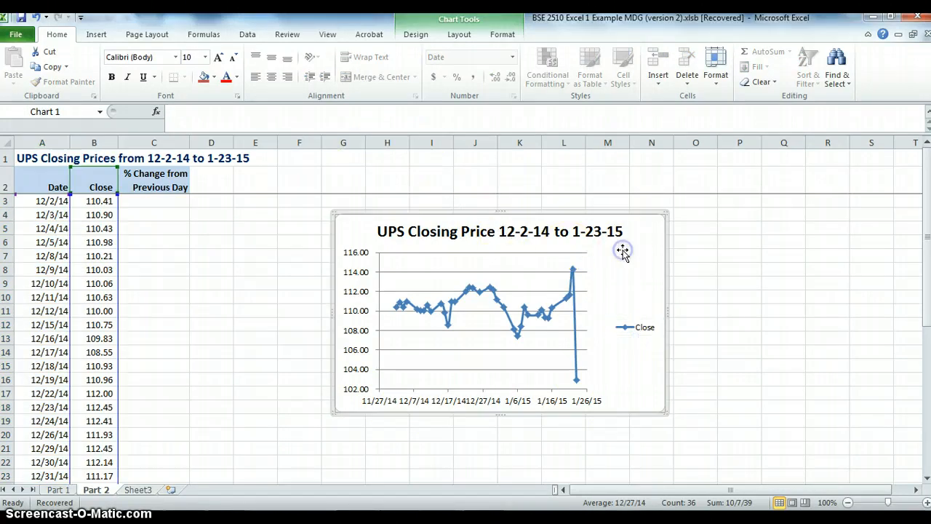
{"action": "left_click", "coordinate": [464, 20]}
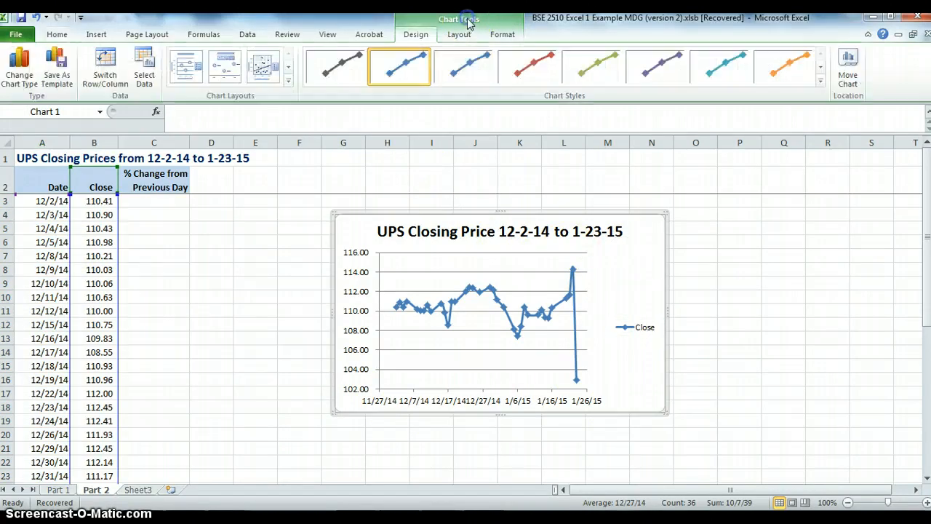
{"action": "left_click", "coordinate": [289, 82]}
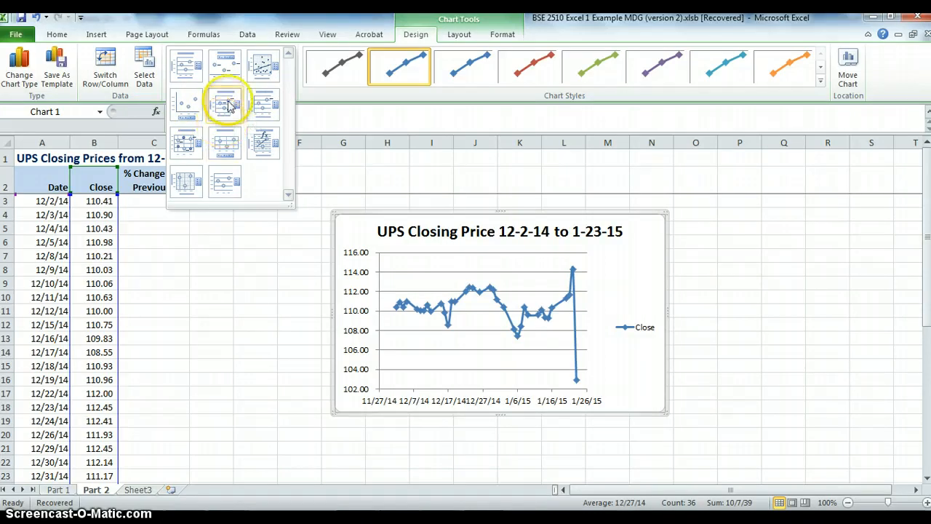
{"action": "left_click", "coordinate": [188, 64]}
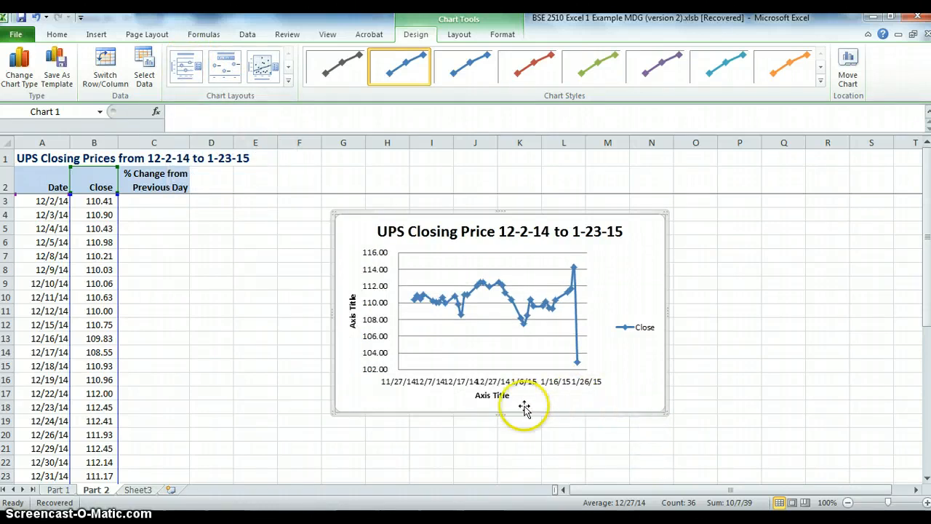
{"action": "left_click", "coordinate": [647, 332]}
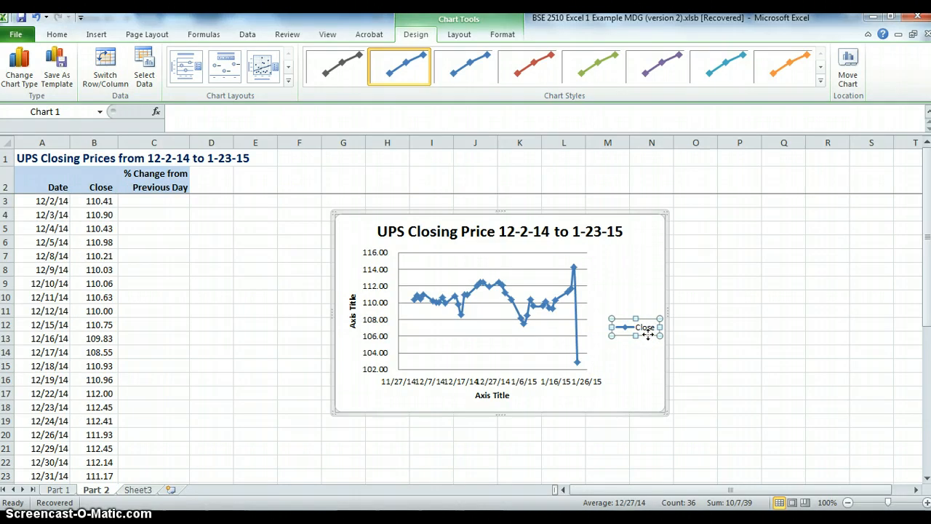
{"action": "key", "text": "Delete"}
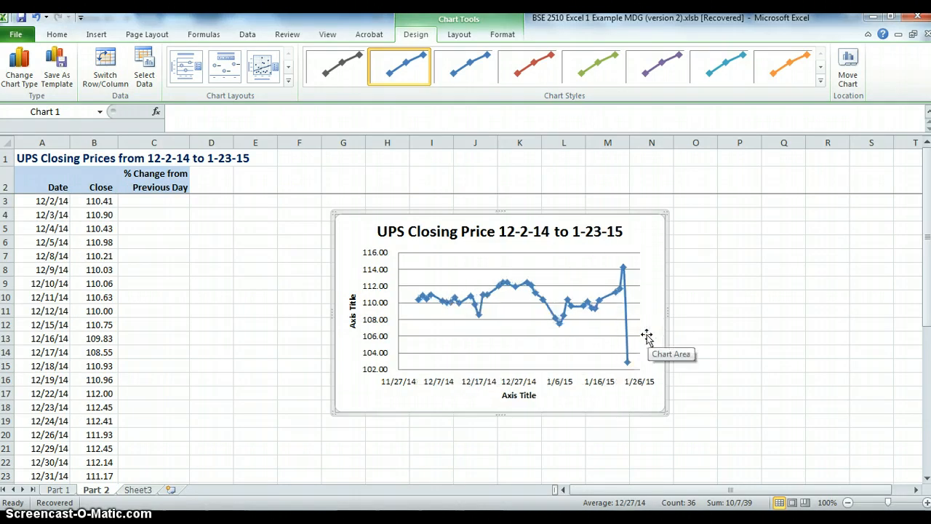
Examine the chart's horizontal date axis settings, including its scale, number format and label position choices.
{"action": "left_click", "coordinate": [556, 383]}
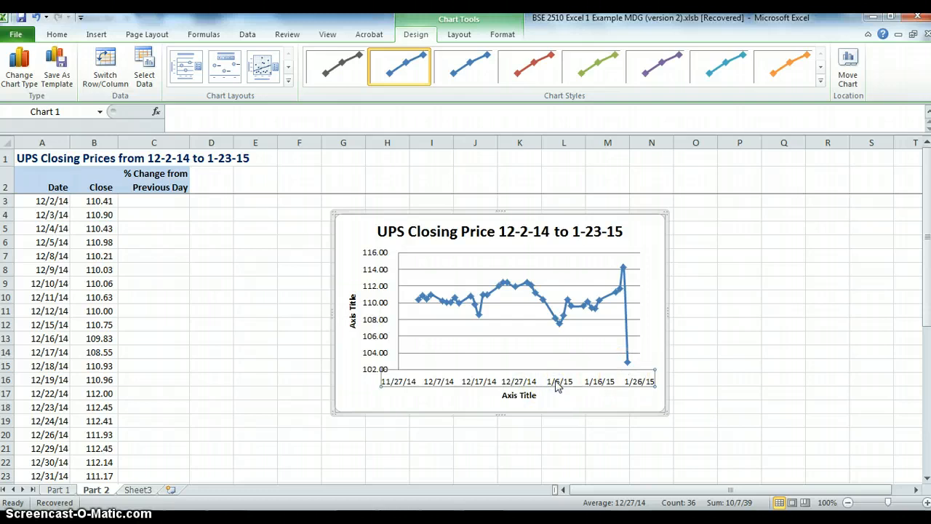
{"action": "left_click", "coordinate": [561, 383]}
{"action": "double_click", "coordinate": [561, 383]}
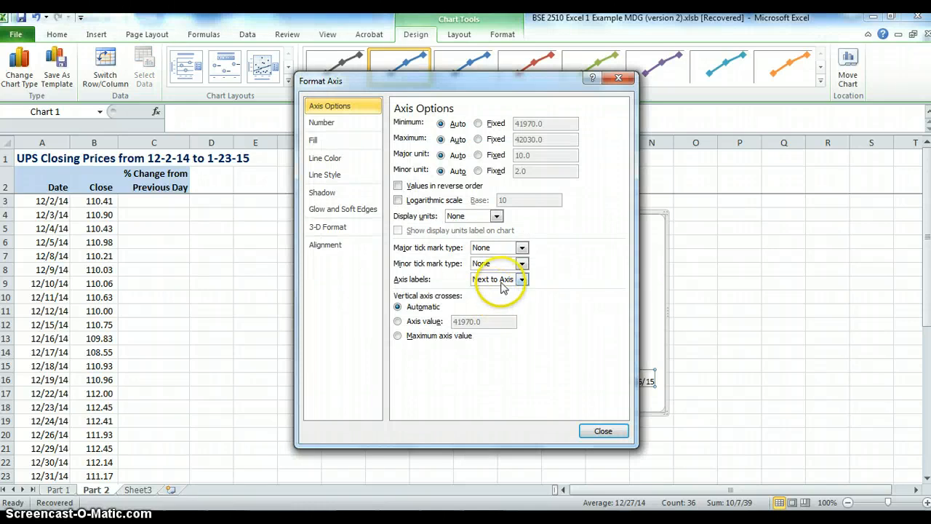
{"action": "left_click", "coordinate": [337, 123]}
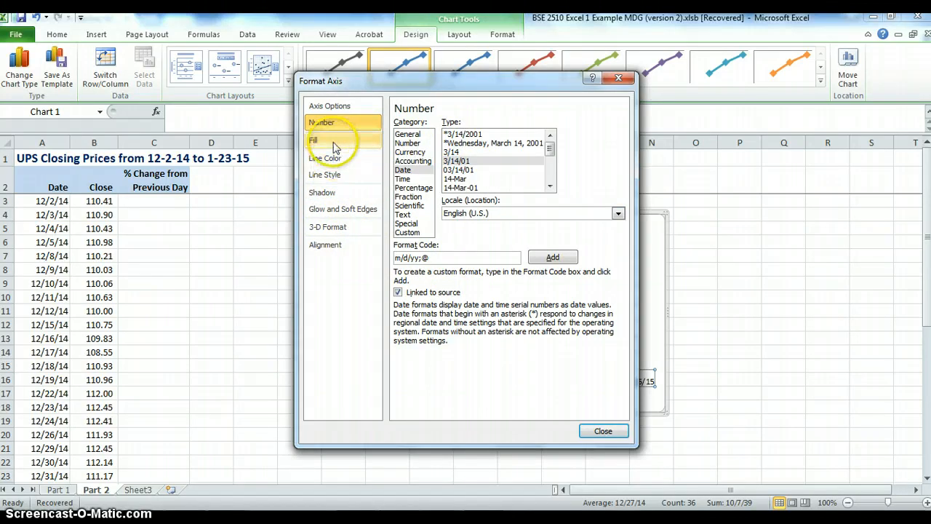
{"action": "left_click", "coordinate": [339, 106]}
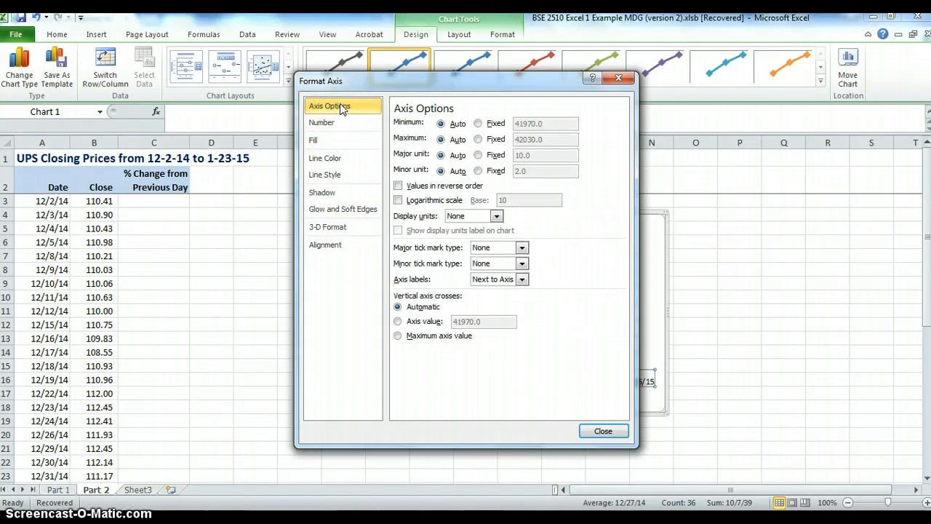
{"action": "left_click", "coordinate": [521, 280]}
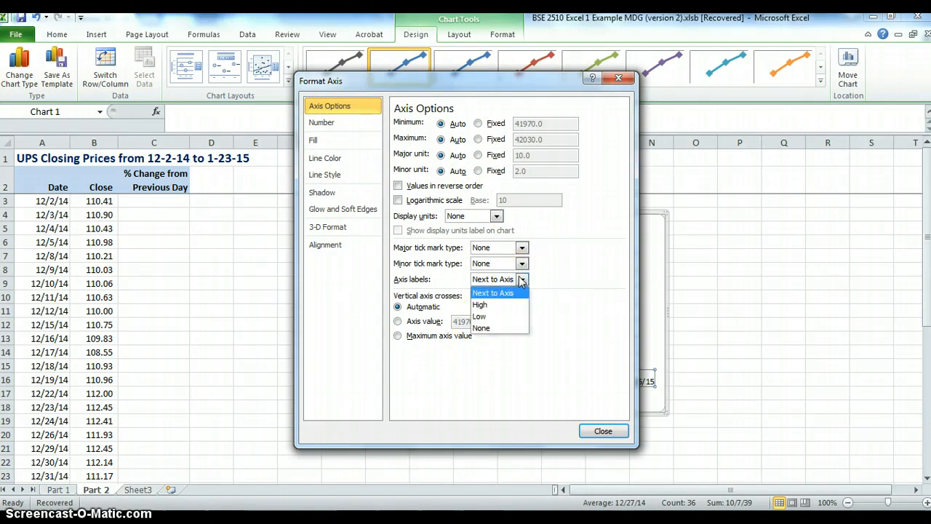
{"action": "left_click", "coordinate": [522, 281]}
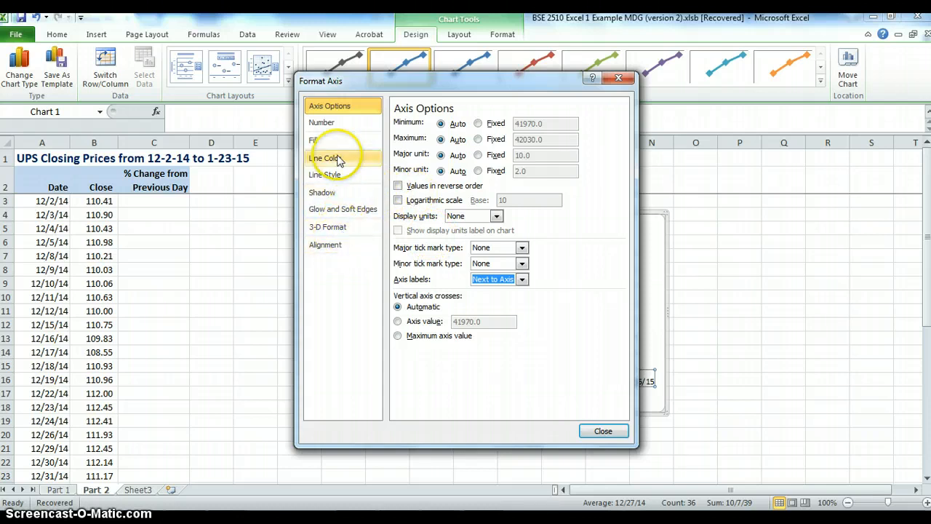
{"action": "left_click", "coordinate": [343, 107]}
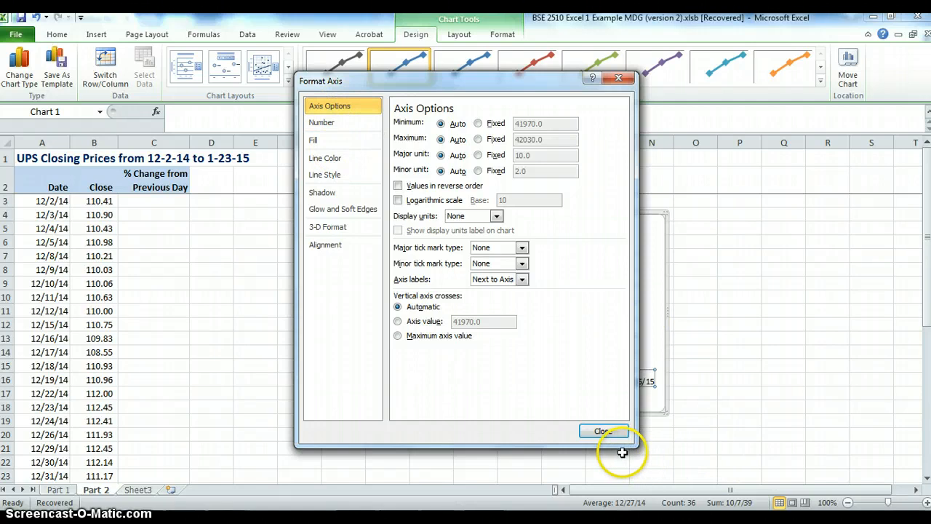
{"action": "left_click", "coordinate": [604, 430]}
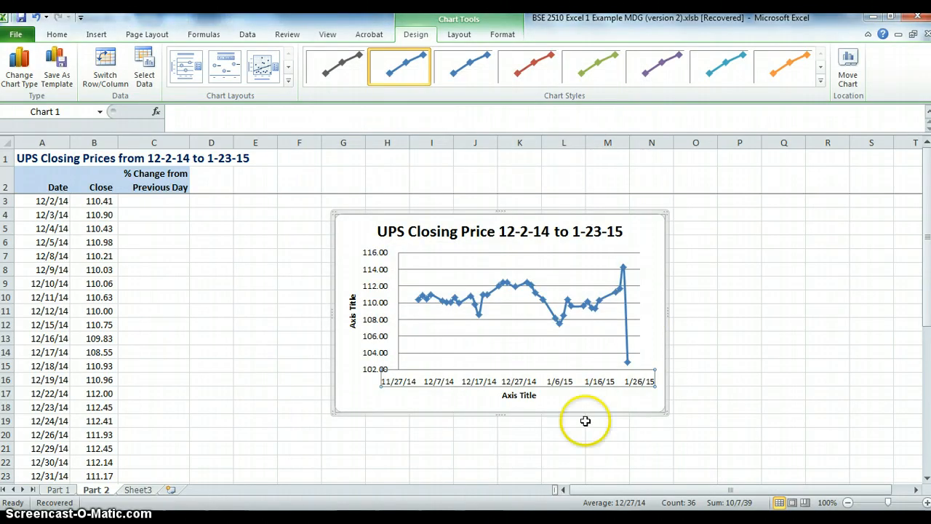
Title the chart's horizontal axis "Date" and its vertical axis "Closing Price in $$".
{"action": "double_click", "coordinate": [529, 401]}
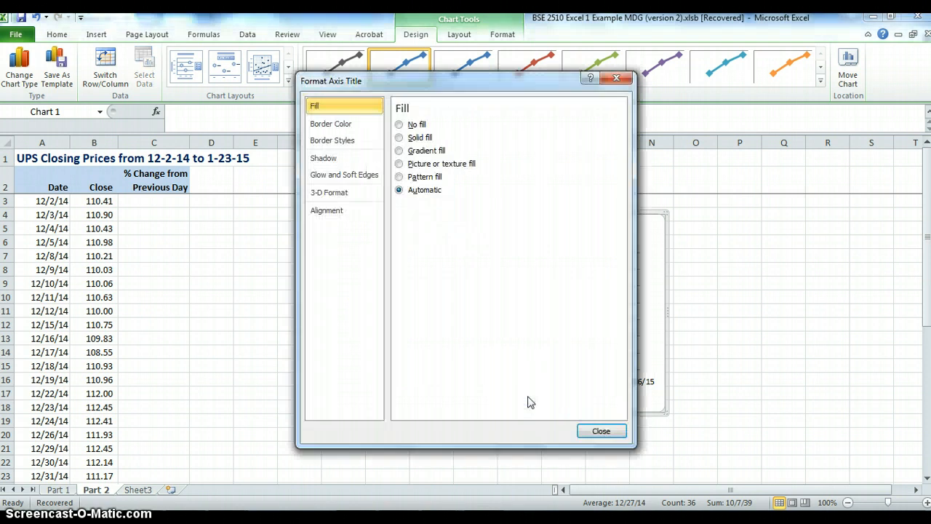
{"action": "left_click", "coordinate": [598, 430]}
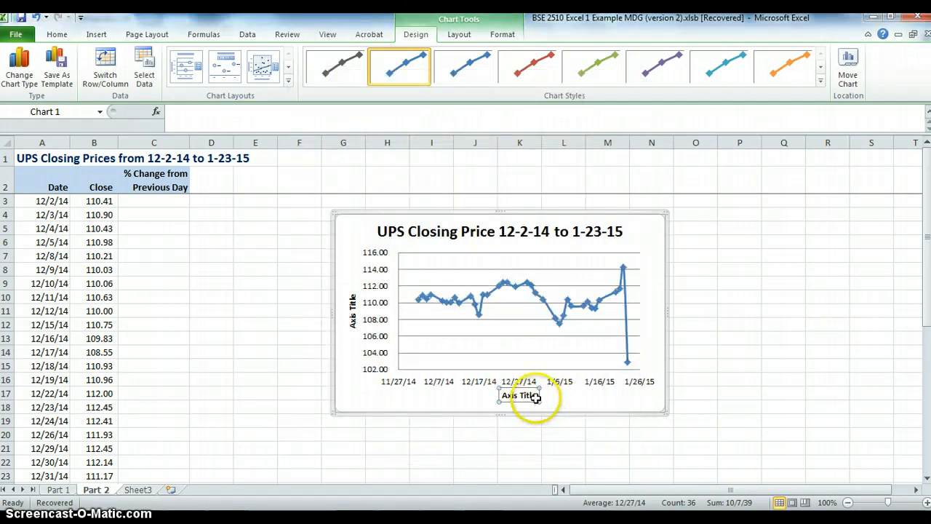
{"action": "left_click", "coordinate": [536, 397]}
{"action": "type", "text": "Date"}
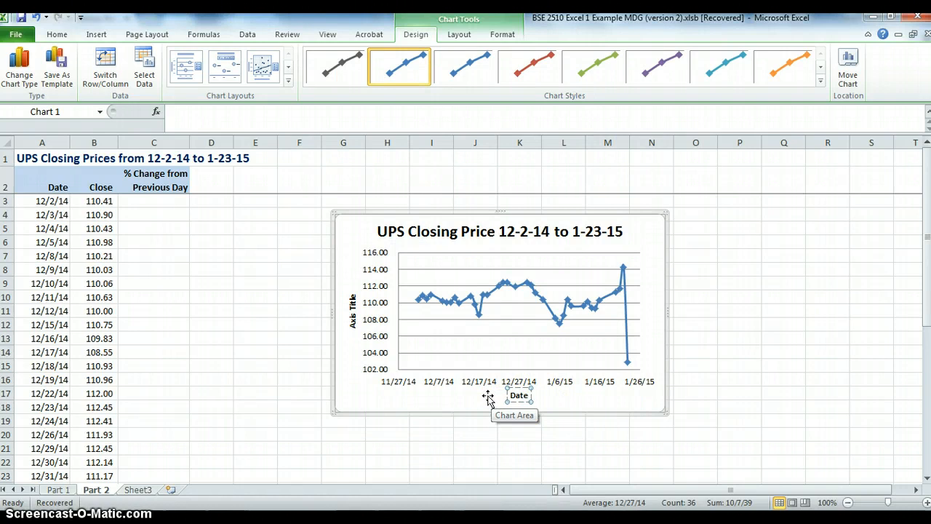
{"action": "left_click", "coordinate": [351, 317]}
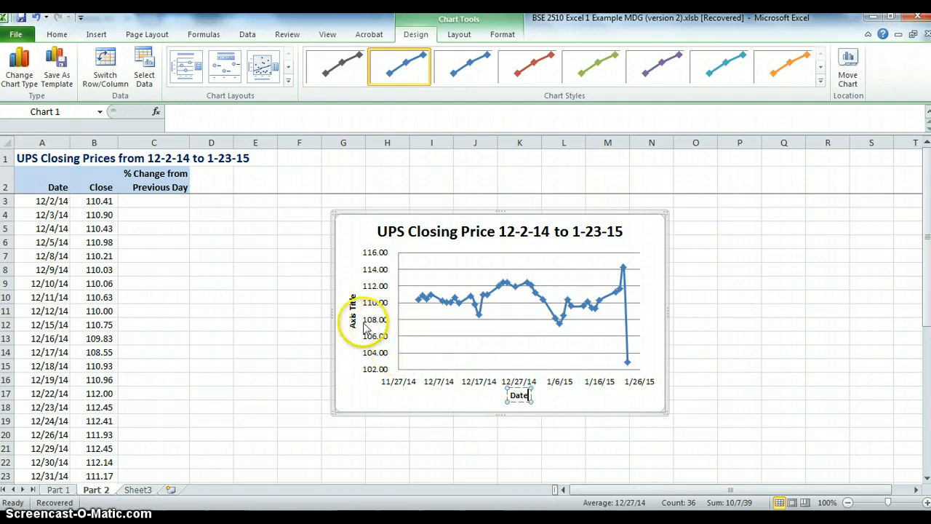
{"action": "triple_click", "coordinate": [353, 320]}
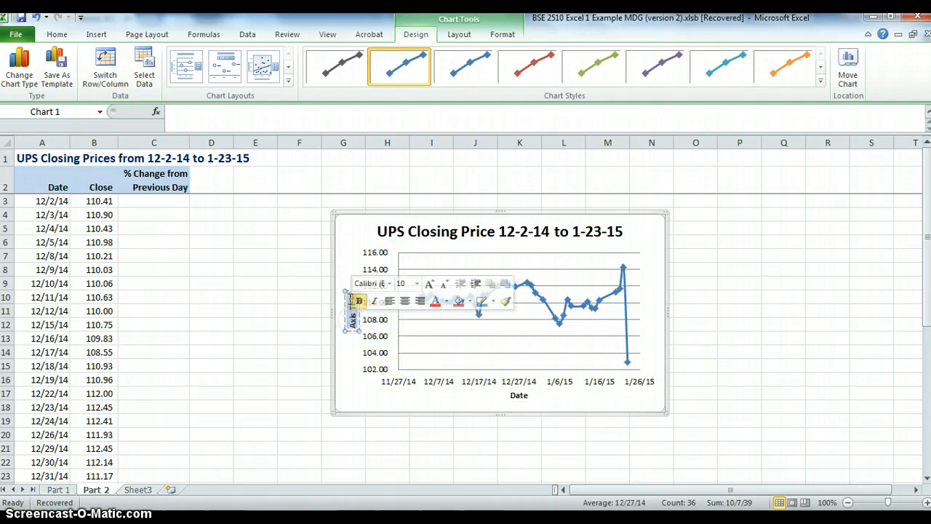
{"action": "type", "text": "Closing Price in $$"}
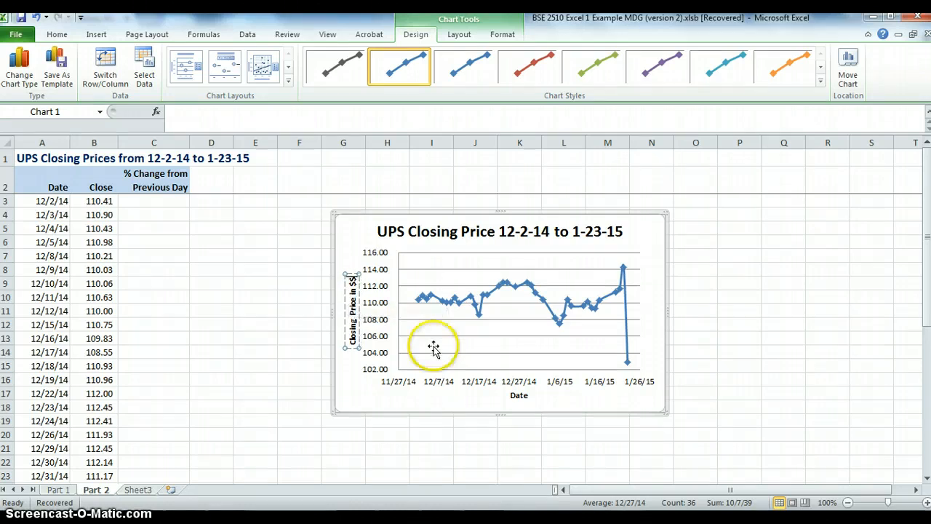
{"action": "left_click", "coordinate": [488, 447]}
Enlarge the chart and move it just below the frozen heading rows, covering about columns F to P and rows 3 to 21.
{"action": "left_click", "coordinate": [658, 409]}
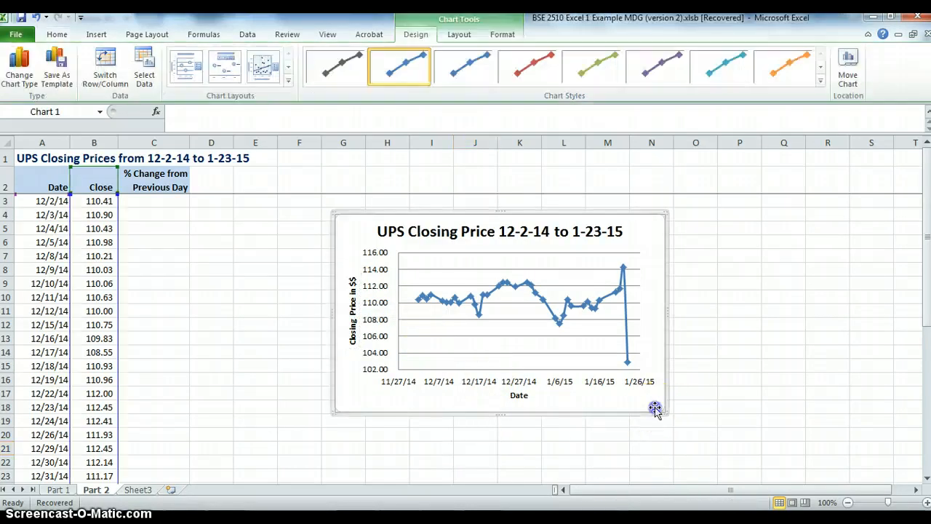
{"action": "left_click_drag", "start_coordinate": [664, 411], "coordinate": [795, 460]}
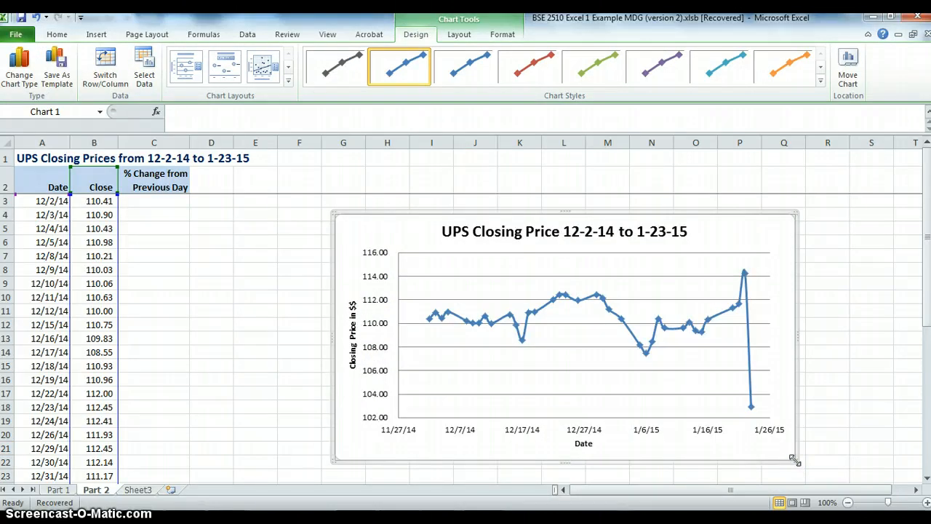
{"action": "left_click_drag", "start_coordinate": [536, 210], "coordinate": [501, 199]}
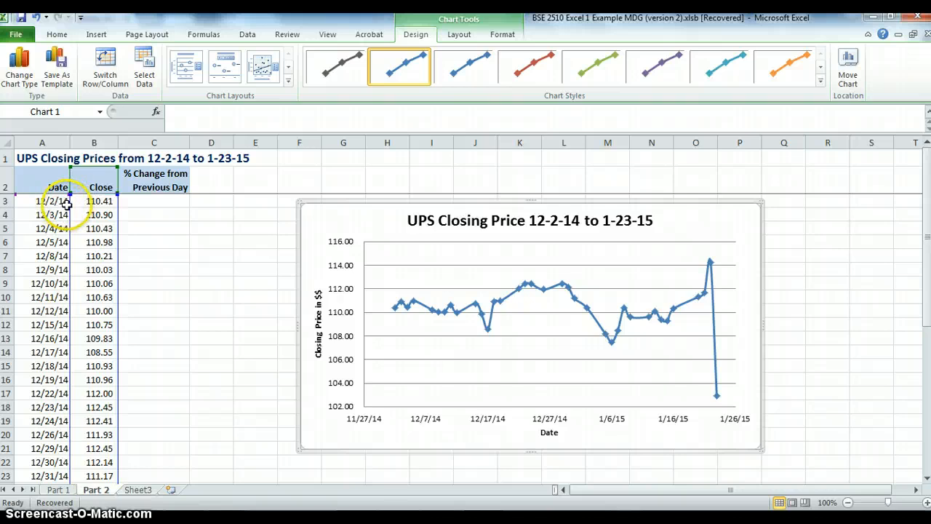
Enter the percent change formula =(B4-B3)/B3 in cell C4.
{"action": "left_click", "coordinate": [158, 214]}
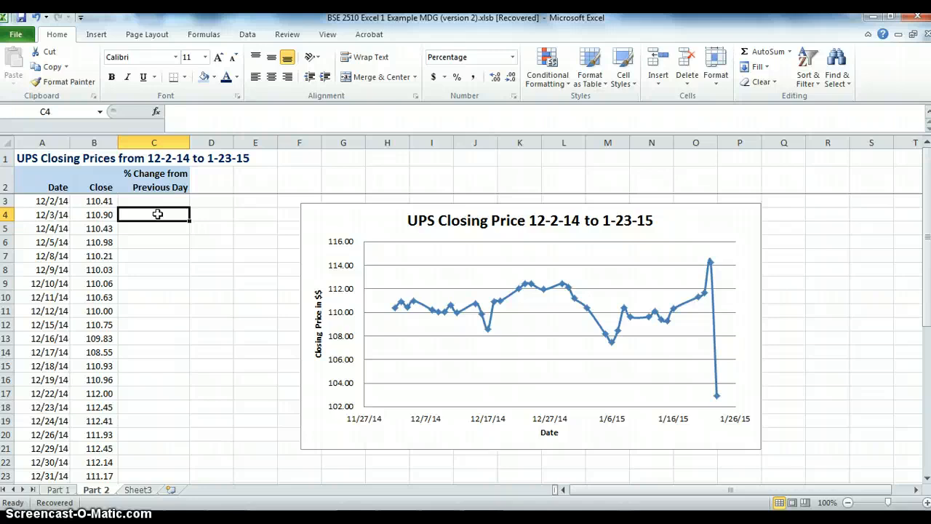
{"action": "type", "text": "=(B4-"}
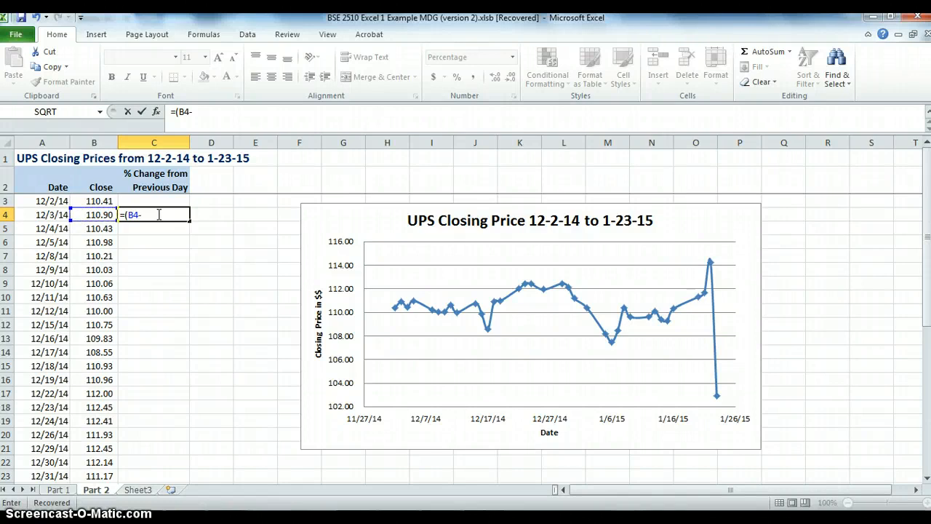
{"action": "left_click", "coordinate": [101, 200]}
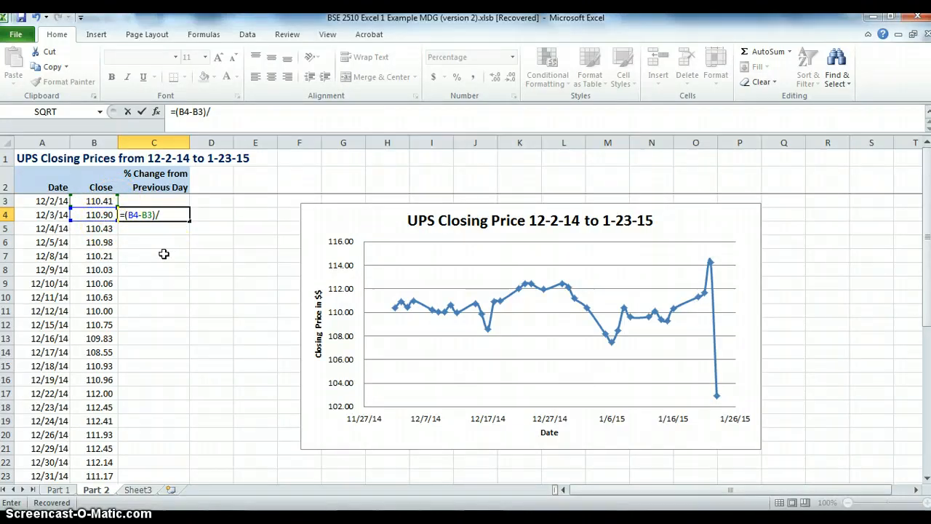
{"action": "left_click", "coordinate": [100, 200]}
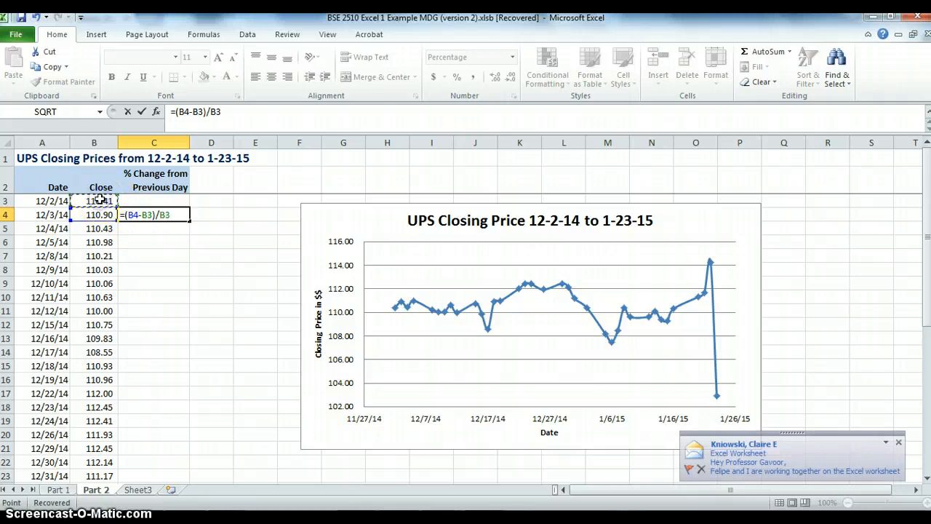
{"action": "left_click", "coordinate": [897, 442]}
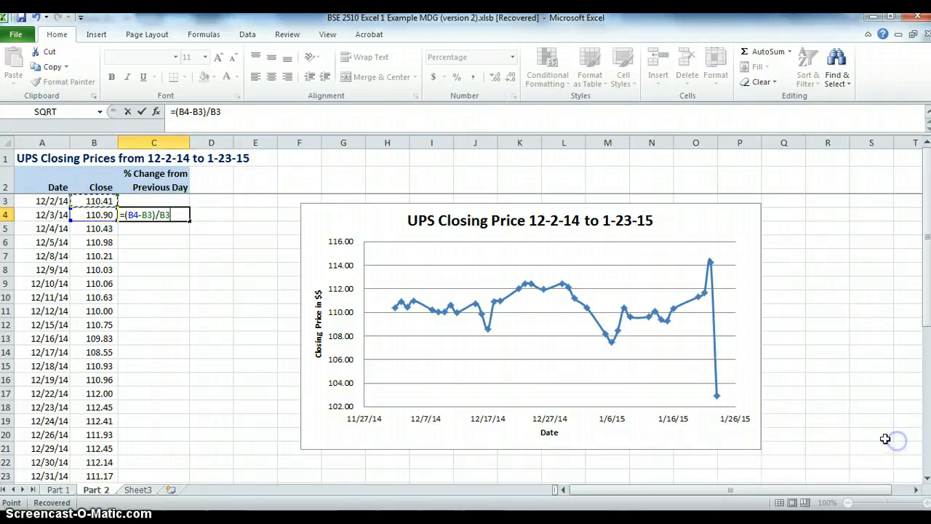
{"action": "key", "text": "Return"}
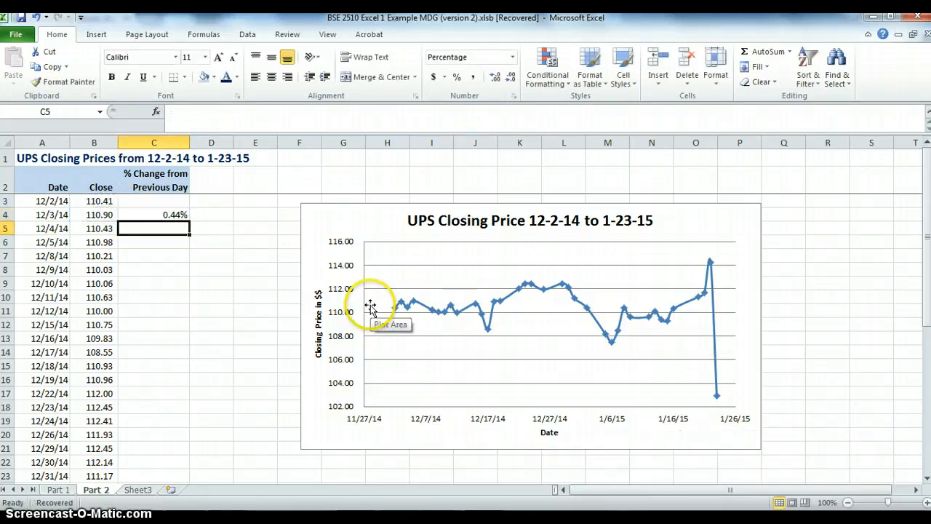
Apply the comma style to C4 and fill its formula down through C38.
{"action": "left_click", "coordinate": [177, 218]}
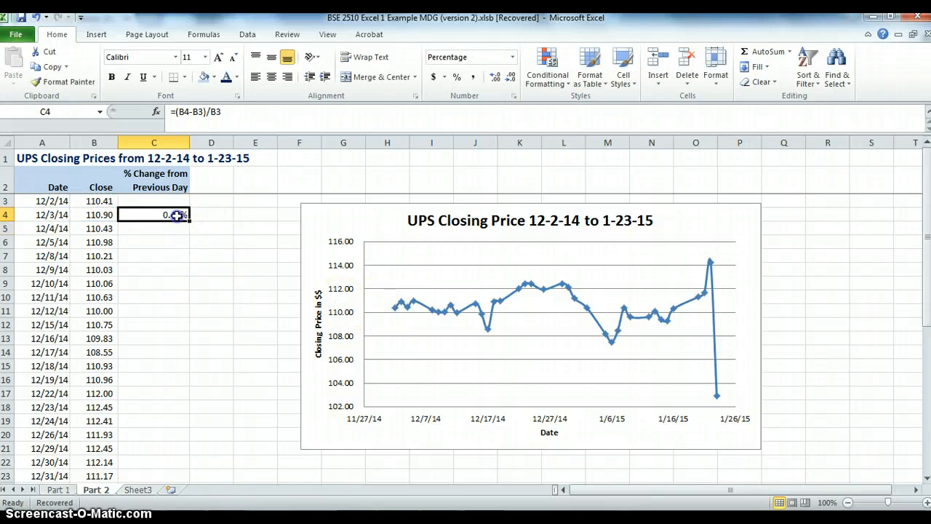
{"action": "left_click", "coordinate": [474, 77]}
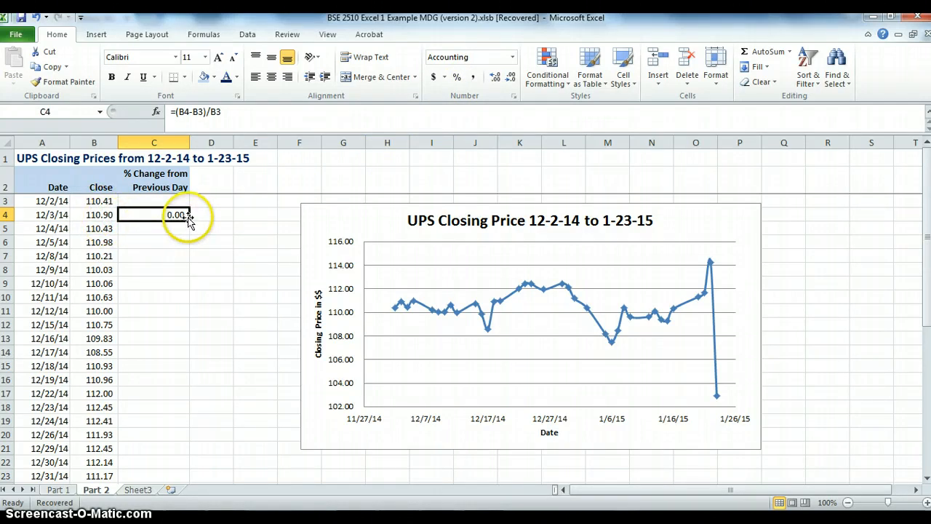
{"action": "left_click_drag", "start_coordinate": [188, 220], "coordinate": [188, 502]}
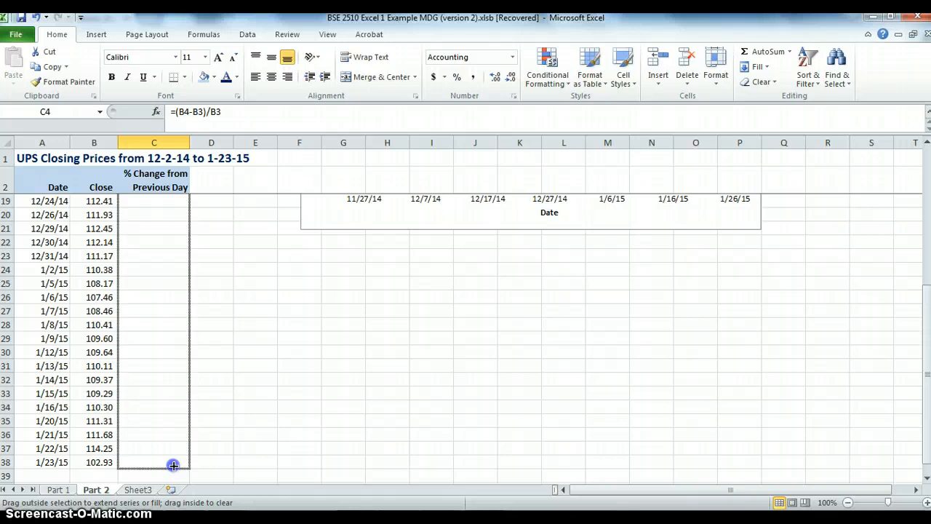
{"action": "left_click_drag", "start_coordinate": [173, 466], "coordinate": [173, 466]}
{"action": "scroll", "coordinate": [233, 384], "scroll_direction": "up", "scroll_amount": 5}
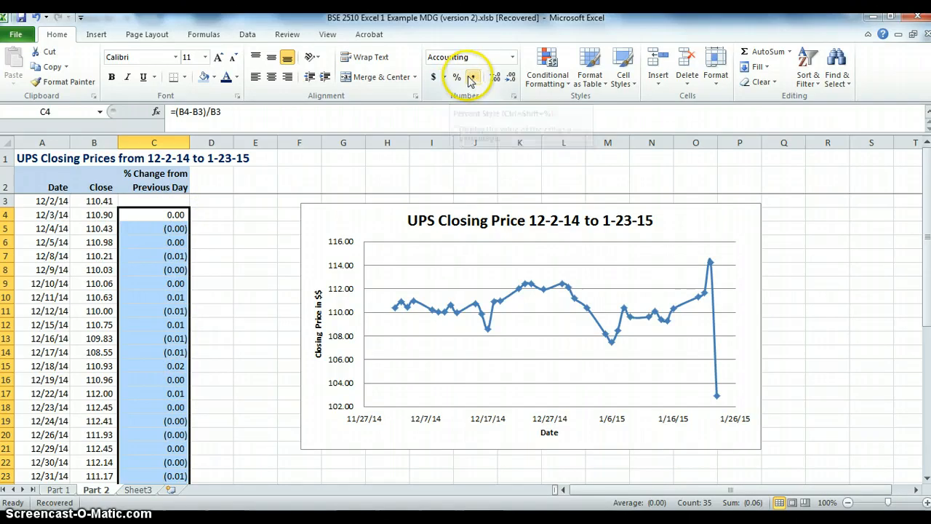
Try the Number and General formats on the percent change values in C4:C38.
{"action": "left_click", "coordinate": [513, 57]}
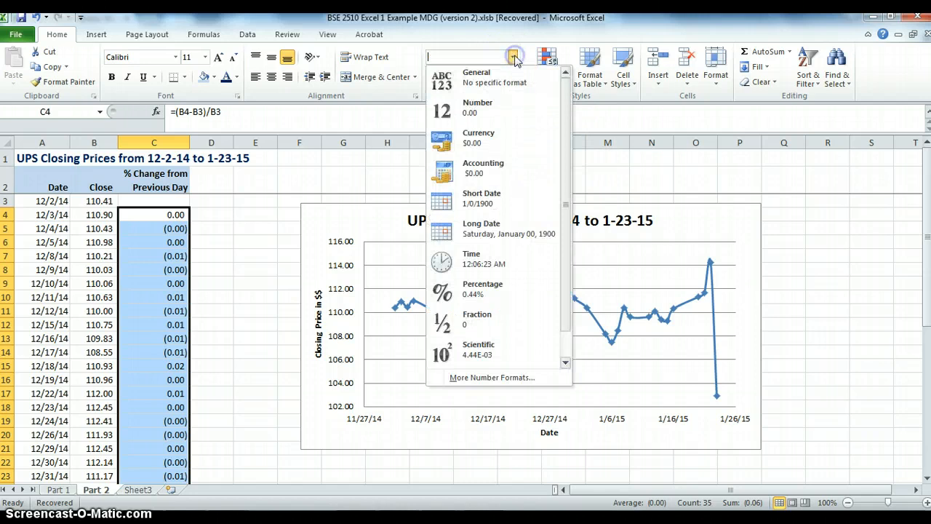
{"action": "left_click", "coordinate": [483, 108]}
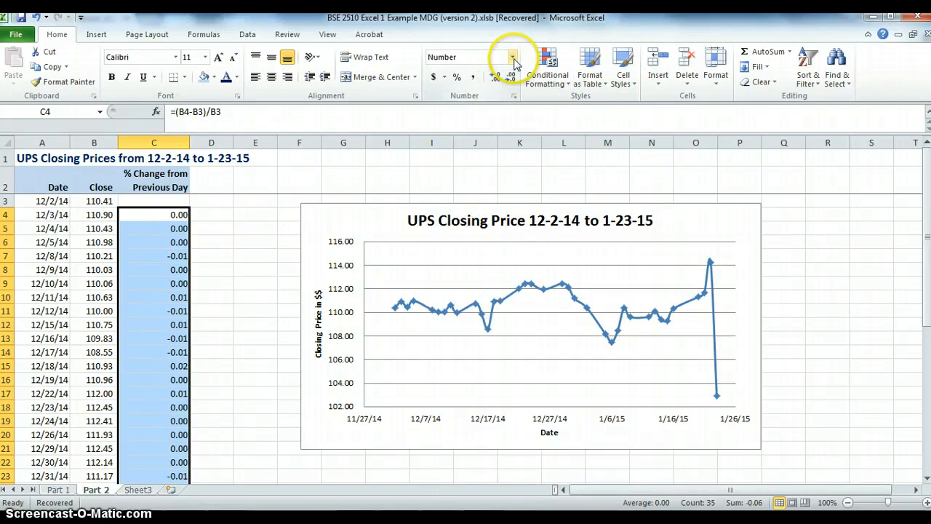
{"action": "left_click", "coordinate": [513, 57]}
{"action": "left_click", "coordinate": [494, 78]}
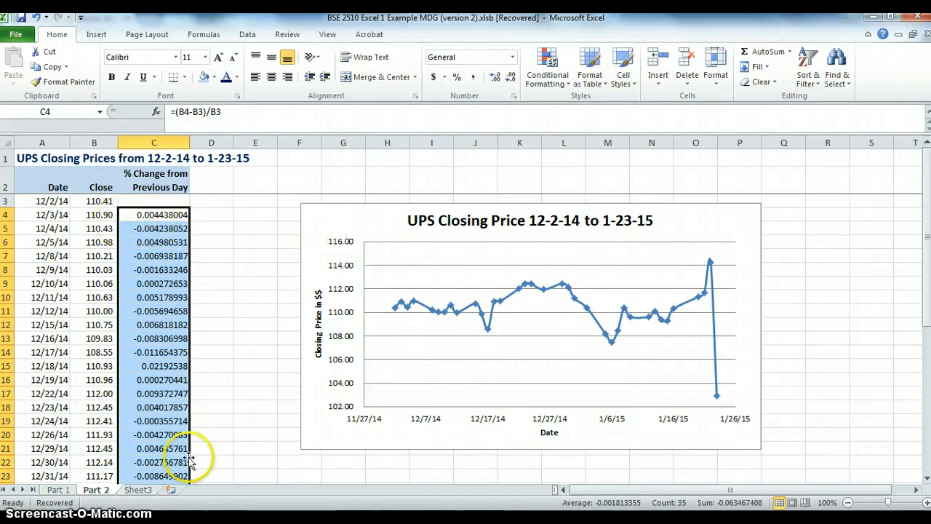
Format the percent change values in C4:C38 as percentages with two decimal places.
{"action": "left_click", "coordinate": [459, 82]}
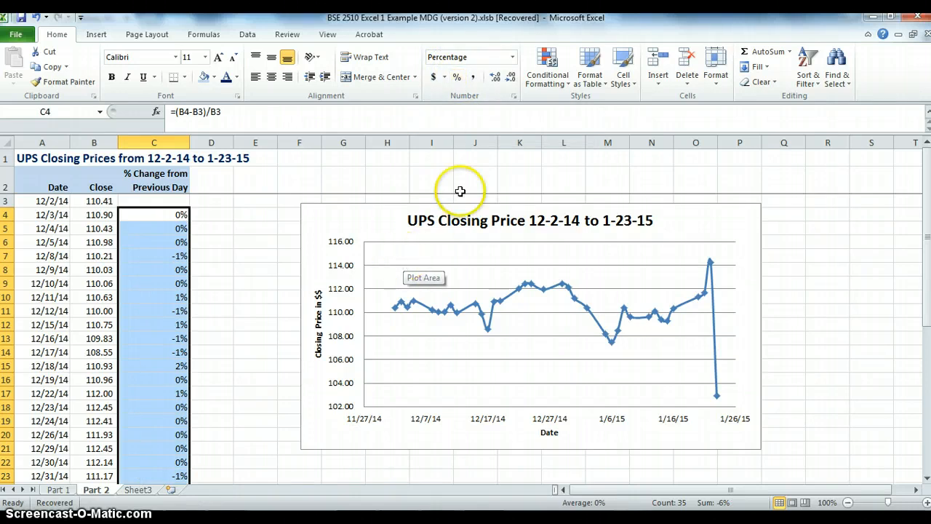
{"action": "left_click", "coordinate": [495, 78]}
{"action": "left_click", "coordinate": [496, 78]}
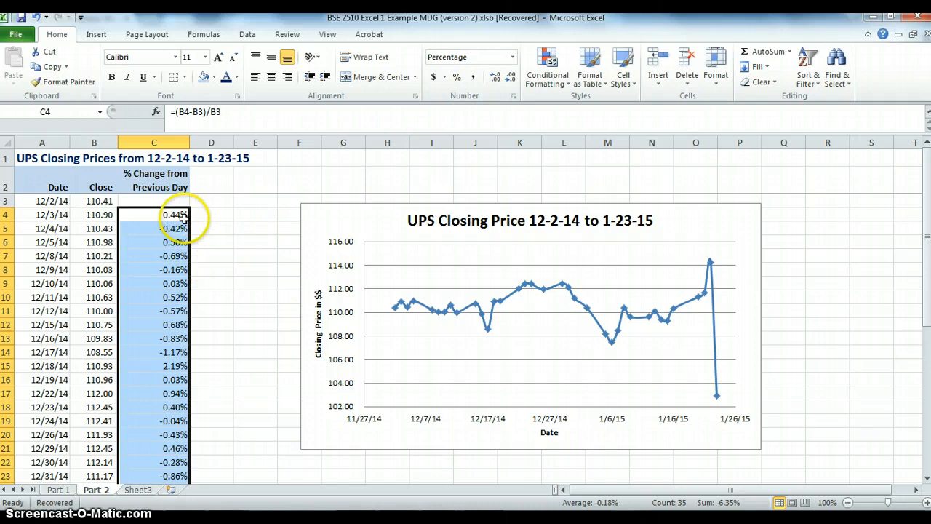
{"action": "scroll", "coordinate": [214, 258], "scroll_direction": "down", "scroll_amount": 7}
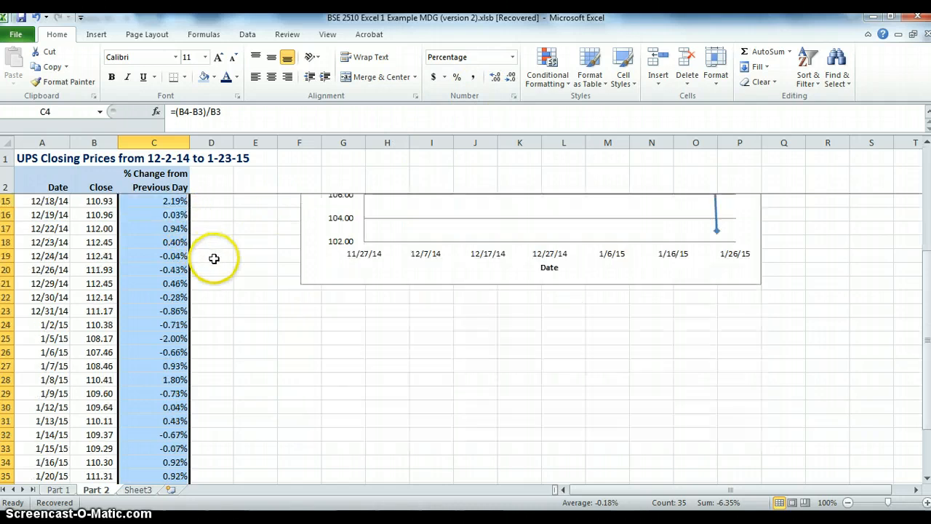
{"action": "scroll", "coordinate": [214, 256], "scroll_direction": "up", "scroll_amount": 7}
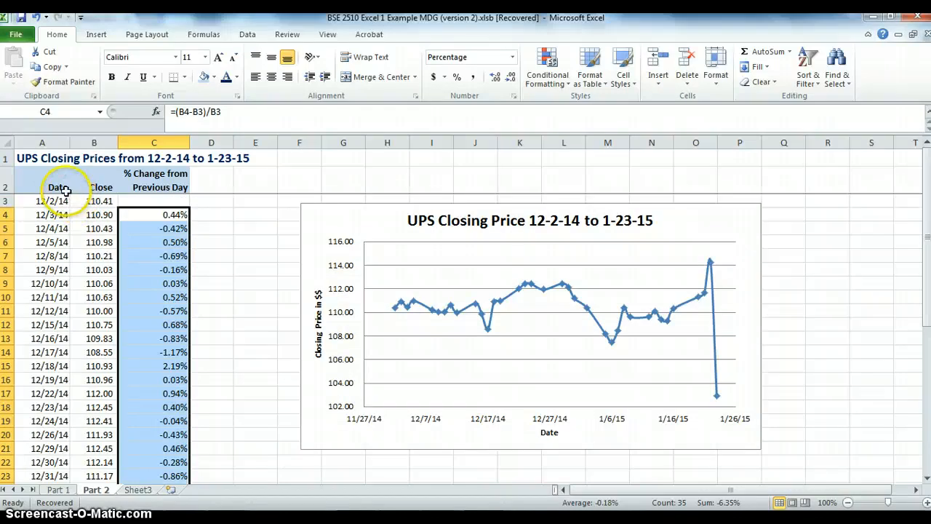
Insert a scatter chart with smooth lines and markers from the dates in A4:A38 and the percent changes in C4:C38.
{"action": "left_click_drag", "start_coordinate": [56, 187], "coordinate": [62, 435]}
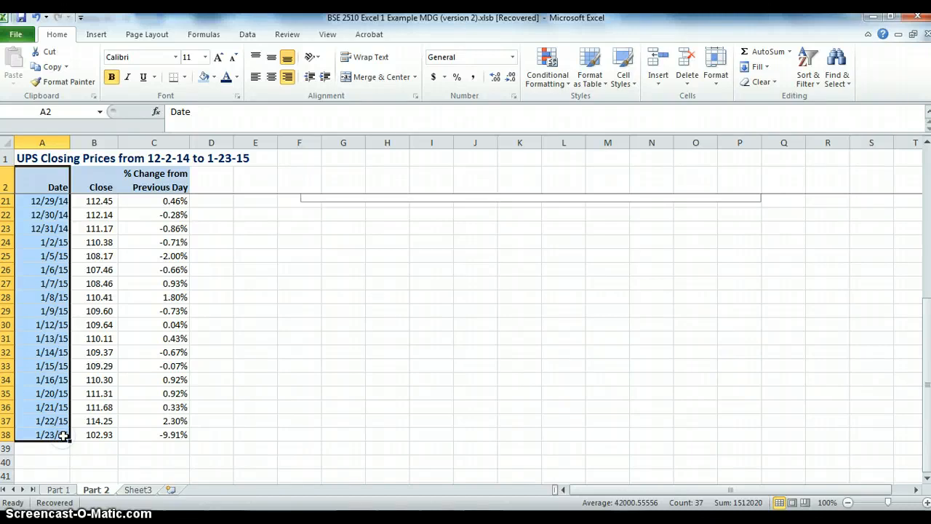
{"action": "scroll", "coordinate": [65, 435], "scroll_direction": "up", "scroll_amount": 6}
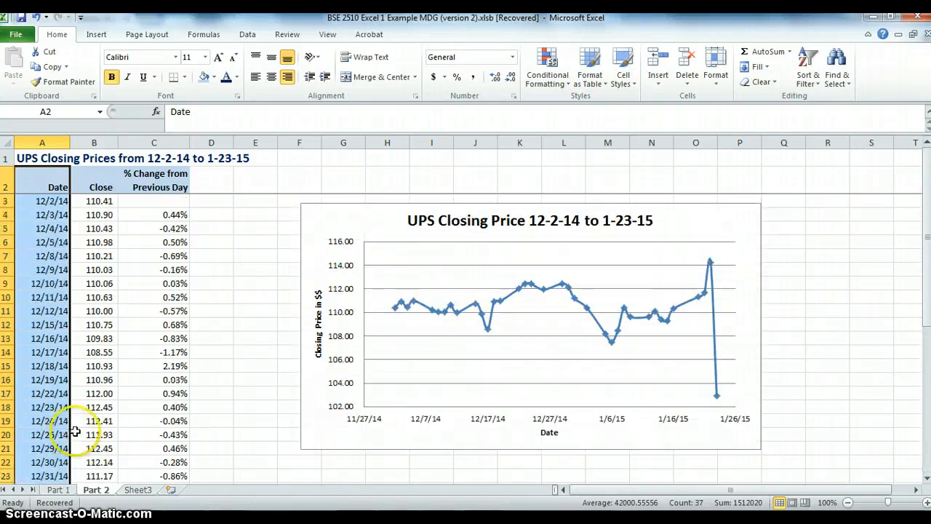
{"action": "left_click_drag", "start_coordinate": [47, 211], "coordinate": [54, 466]}
{"action": "scroll", "coordinate": [110, 434], "scroll_direction": "up", "scroll_amount": 5}
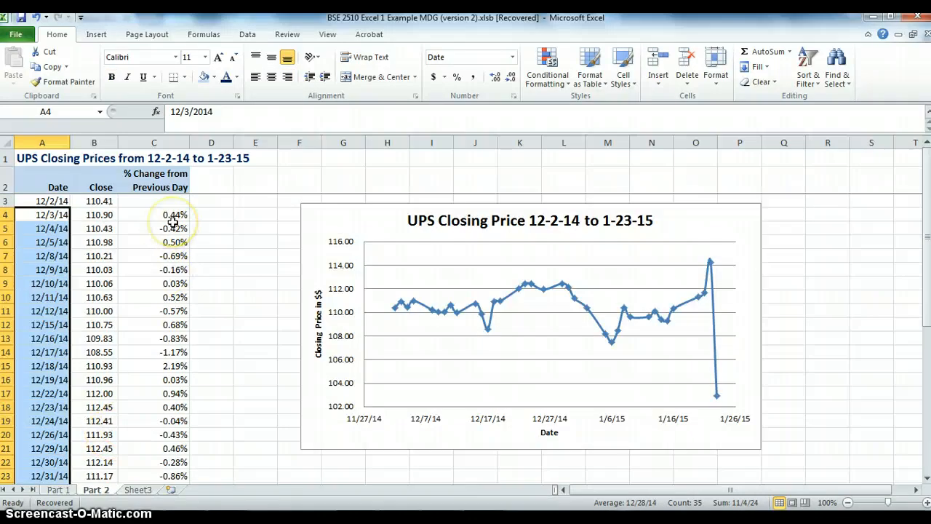
{"action": "left_click_drag", "start_coordinate": [178, 215], "coordinate": [176, 447]}
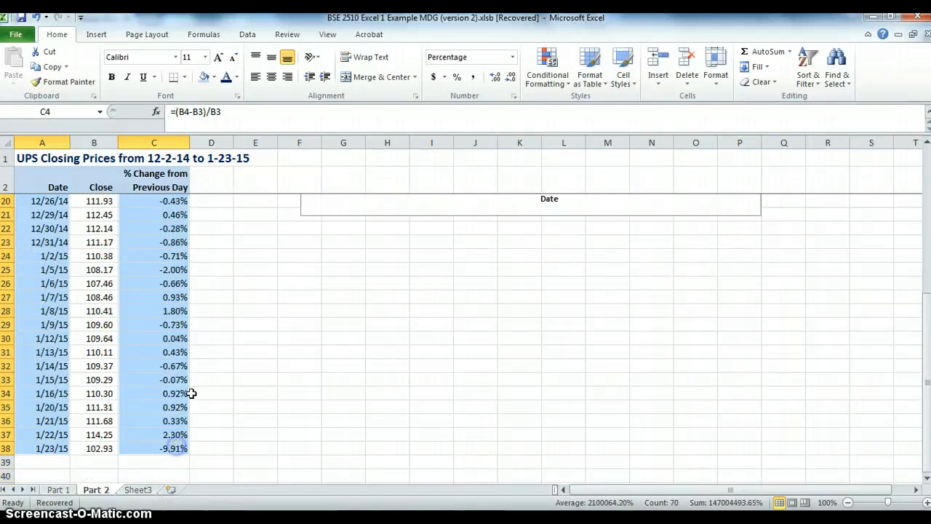
{"action": "left_click", "coordinate": [97, 34]}
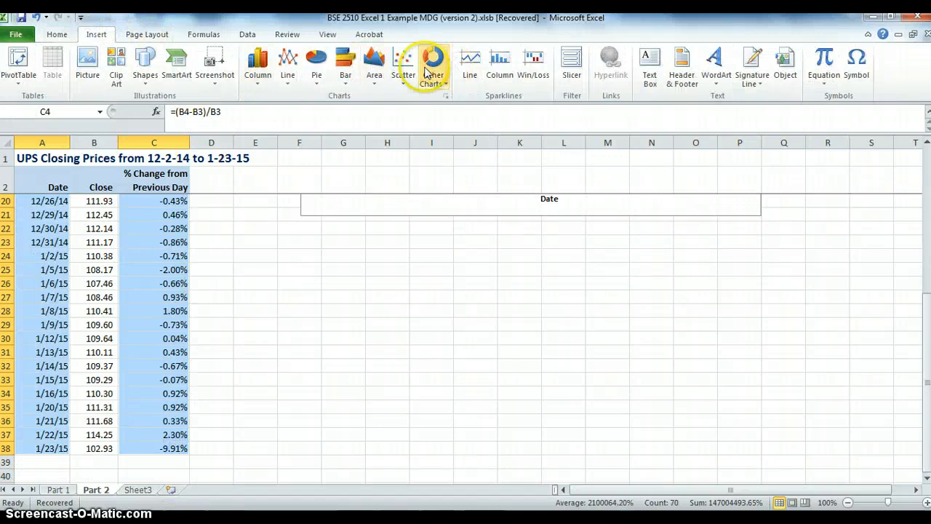
{"action": "left_click", "coordinate": [403, 66]}
{"action": "left_click", "coordinate": [448, 124]}
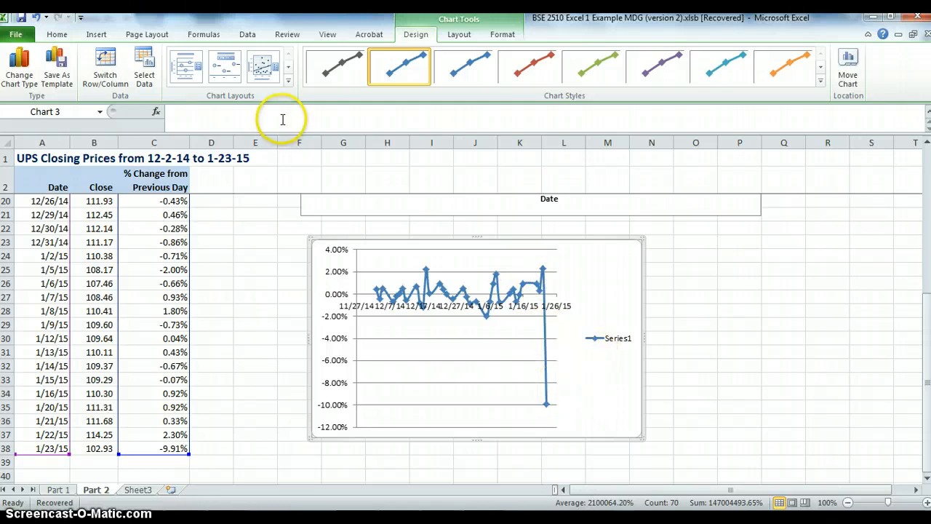
Apply the first chart layout, with chart and axis titles, to the percent change chart and delete its Series1 legend.
{"action": "scroll", "coordinate": [429, 273], "scroll_direction": "up", "scroll_amount": 4}
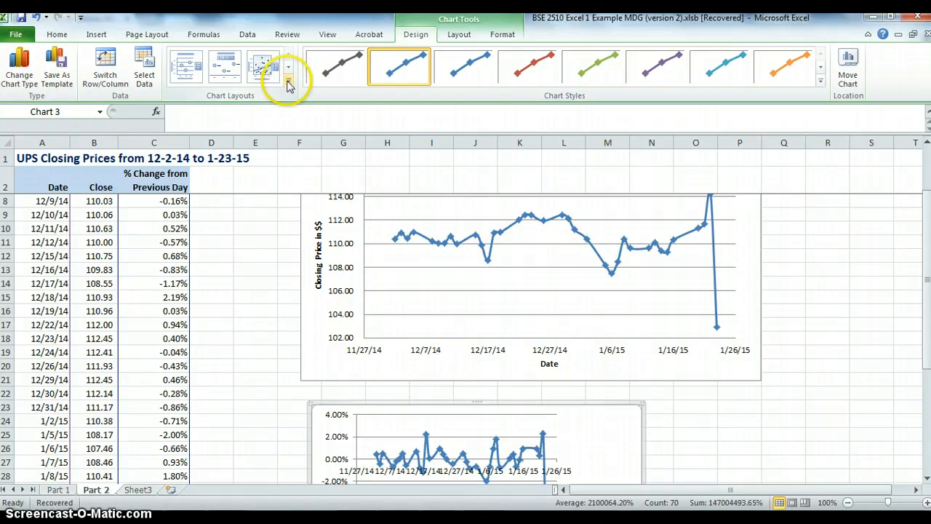
{"action": "left_click", "coordinate": [184, 69]}
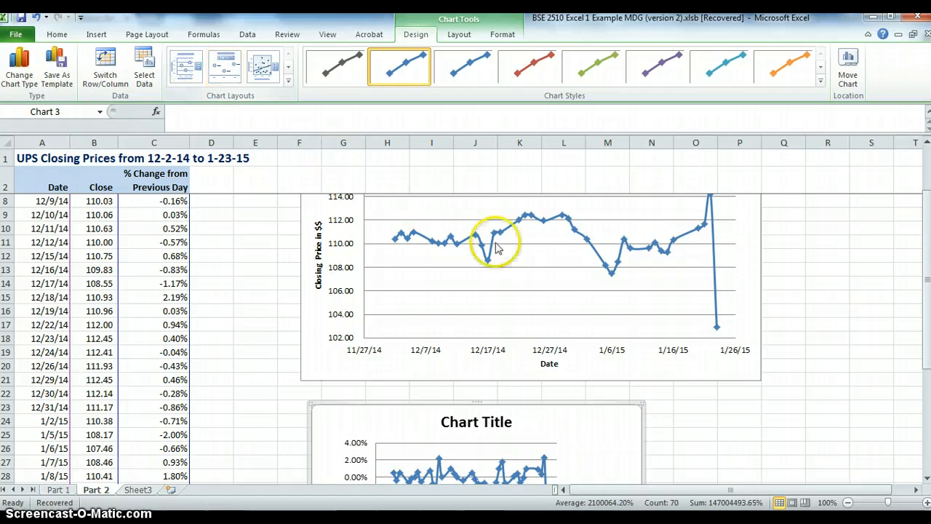
{"action": "scroll", "coordinate": [609, 320], "scroll_direction": "down", "scroll_amount": 2}
{"action": "left_click", "coordinate": [618, 437]}
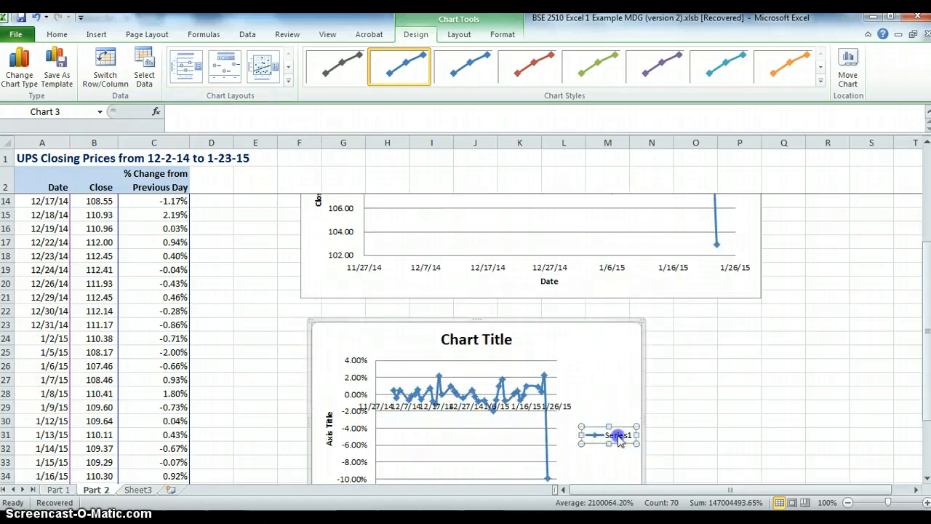
{"action": "key", "text": "Delete"}
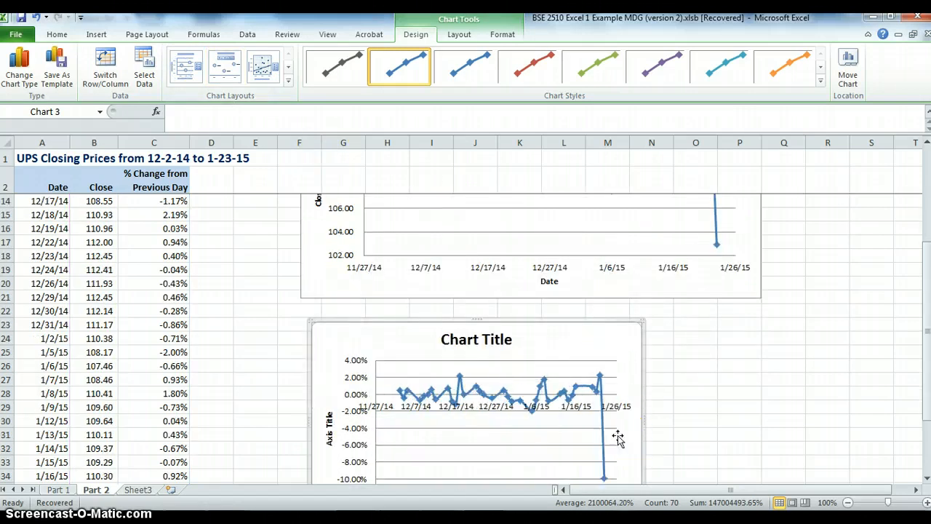
Title the percent change chart "% Change in UPS Closing Price Dec - Jan YTD".
{"action": "left_click", "coordinate": [466, 341]}
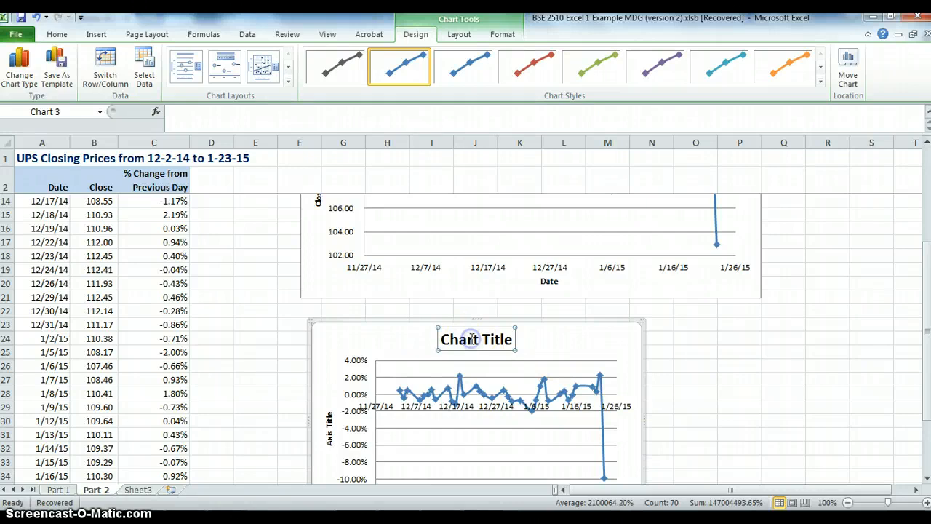
{"action": "left_click_drag", "start_coordinate": [472, 339], "coordinate": [504, 338]}
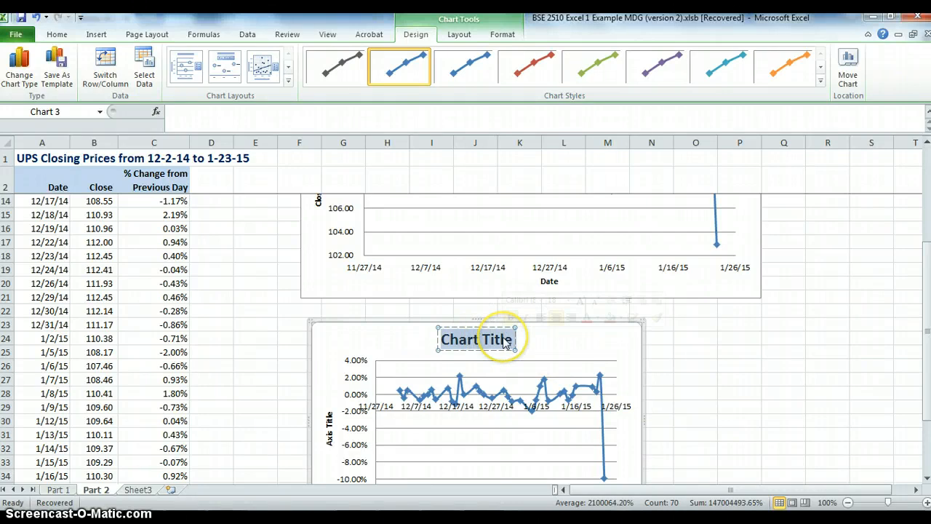
{"action": "type", "text": "%"}
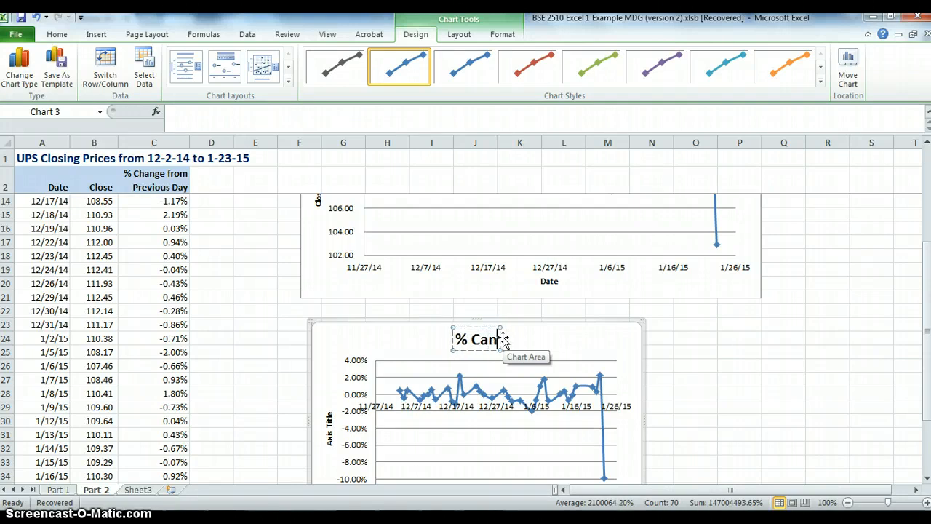
{"action": "type", "text": " Change in"}
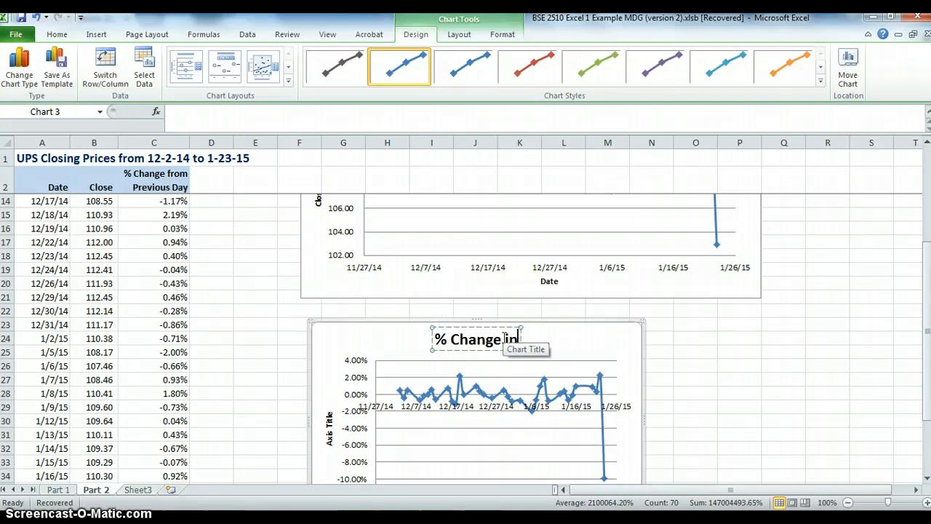
{"action": "type", "text": " UPS Cl"}
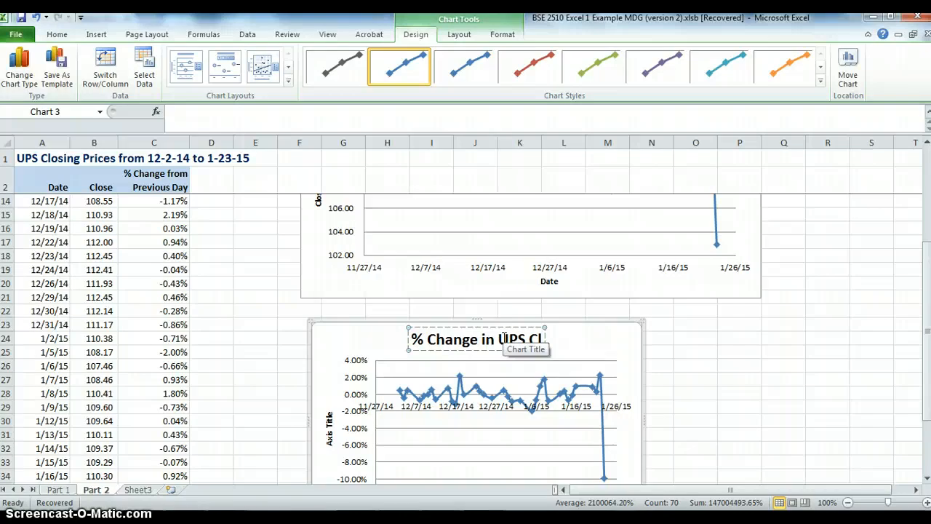
{"action": "type", "text": "osing"}
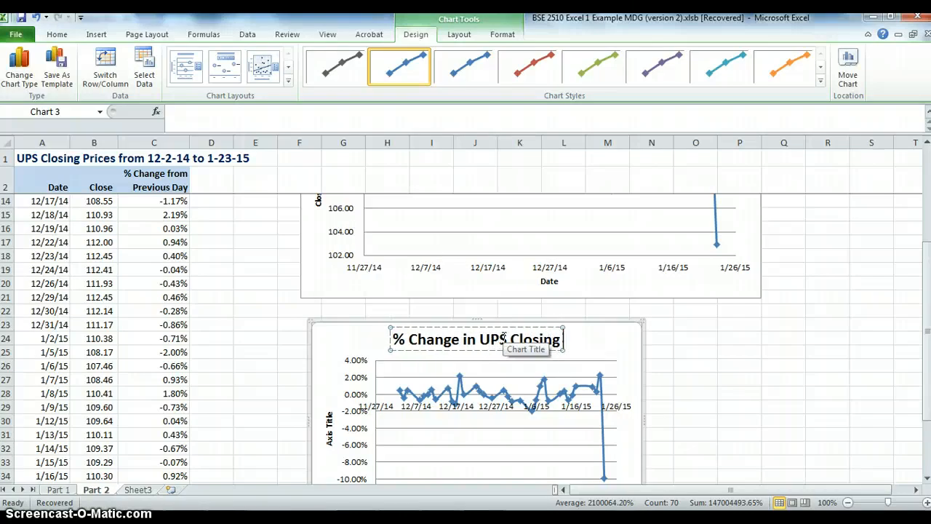
{"action": "type", "text": " Price"}
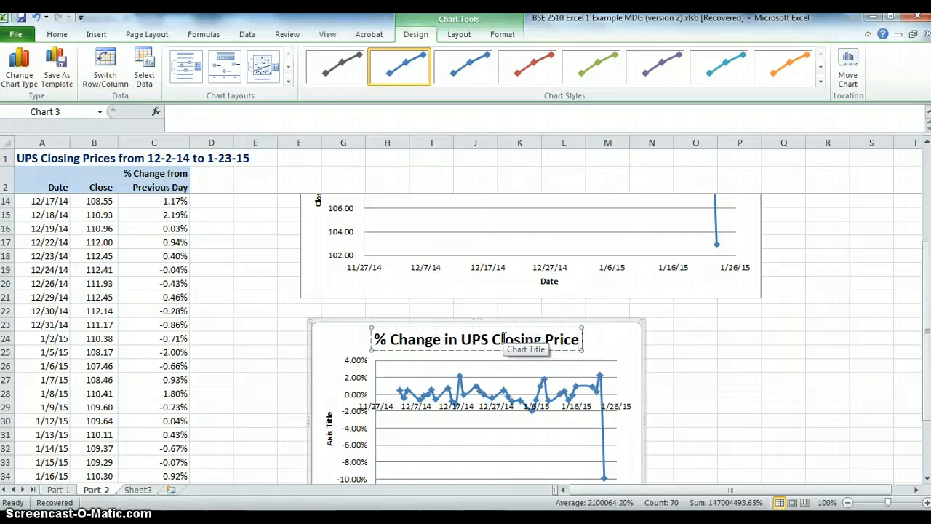
{"action": "type", "text": " Dec"}
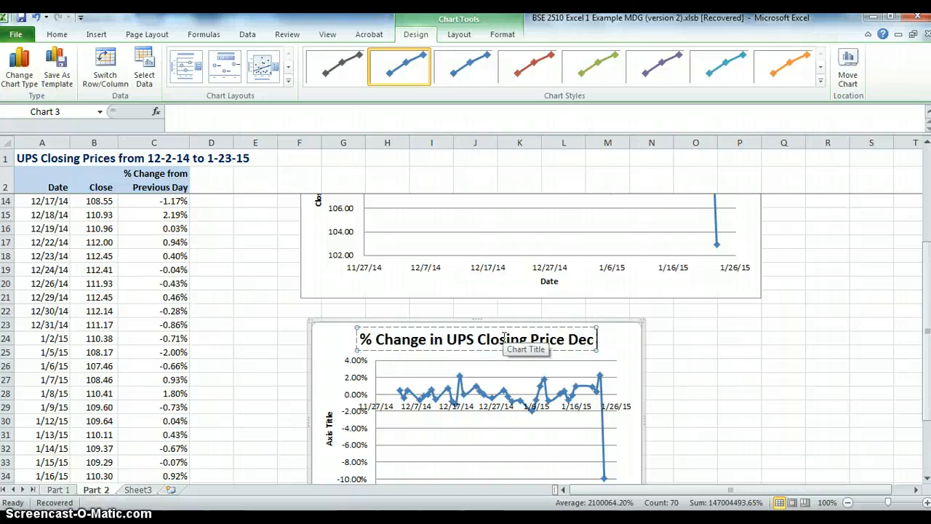
{"action": "type", "text": " - JAN"}
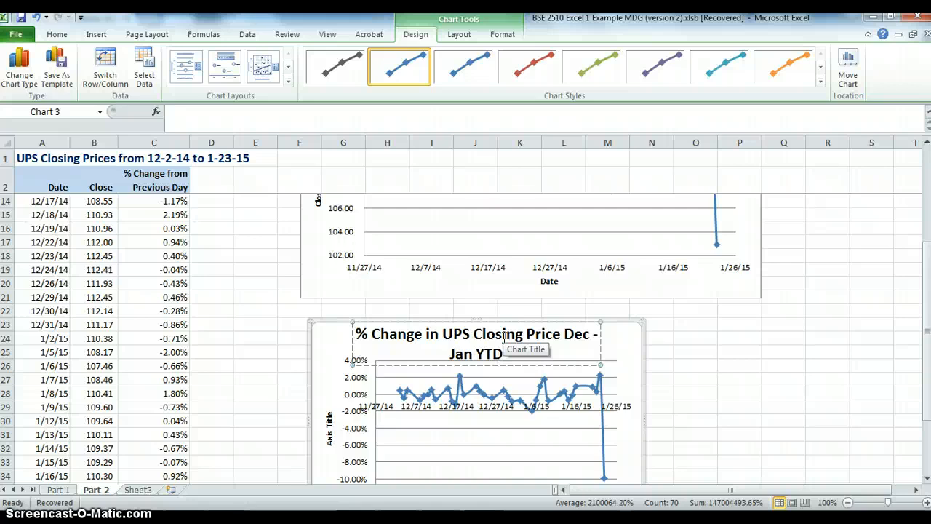
Widen the percent change chart on both sides to match the width of the closing price chart above it.
{"action": "left_click_drag", "start_coordinate": [647, 421], "coordinate": [761, 428]}
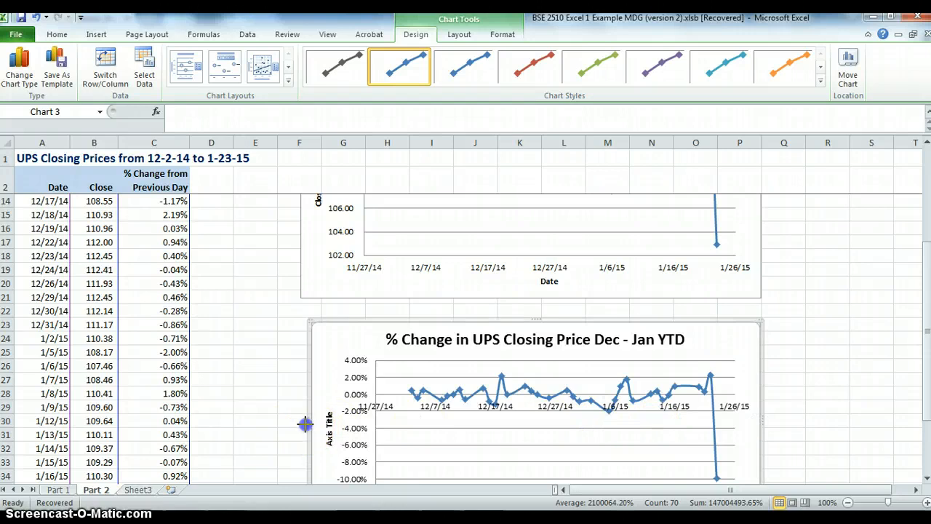
{"action": "left_click_drag", "start_coordinate": [303, 424], "coordinate": [301, 424]}
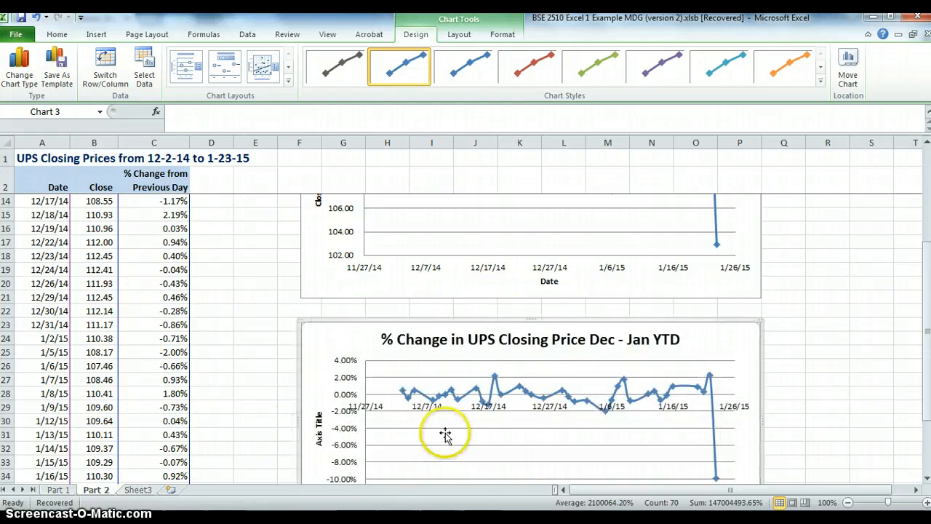
{"action": "scroll", "coordinate": [446, 436], "scroll_direction": "up", "scroll_amount": 2}
Set the vertical alignment of the percent change chart's date axis labels to Bottom.
{"action": "scroll", "coordinate": [446, 435], "scroll_direction": "down", "scroll_amount": 3}
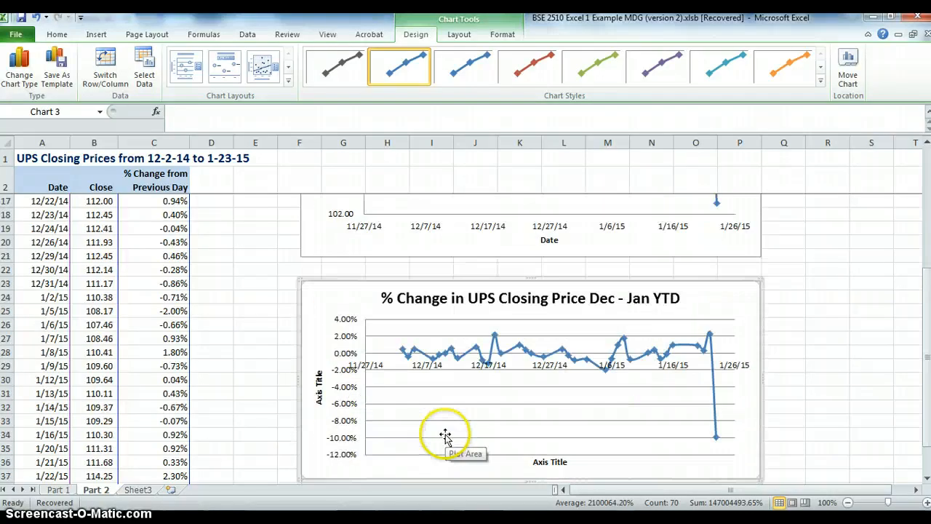
{"action": "scroll", "coordinate": [447, 435], "scroll_direction": "down", "scroll_amount": 1}
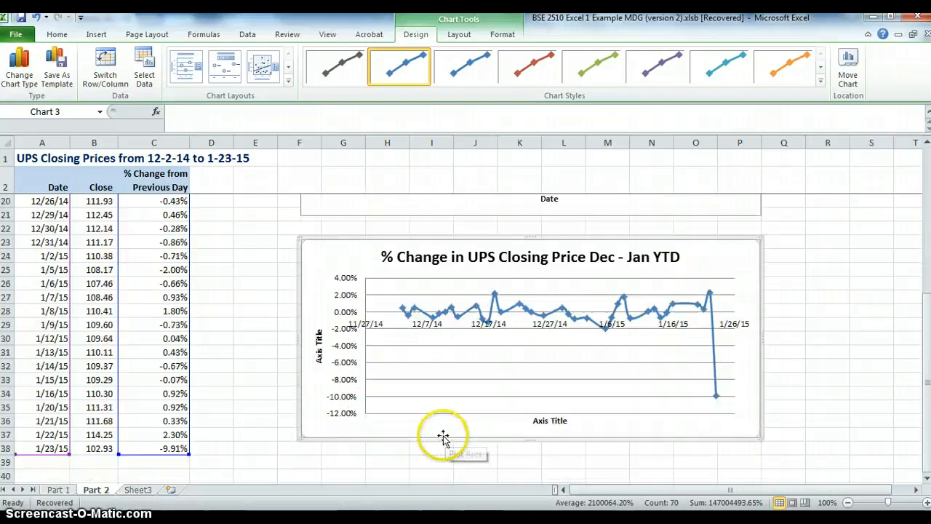
{"action": "left_click", "coordinate": [411, 329]}
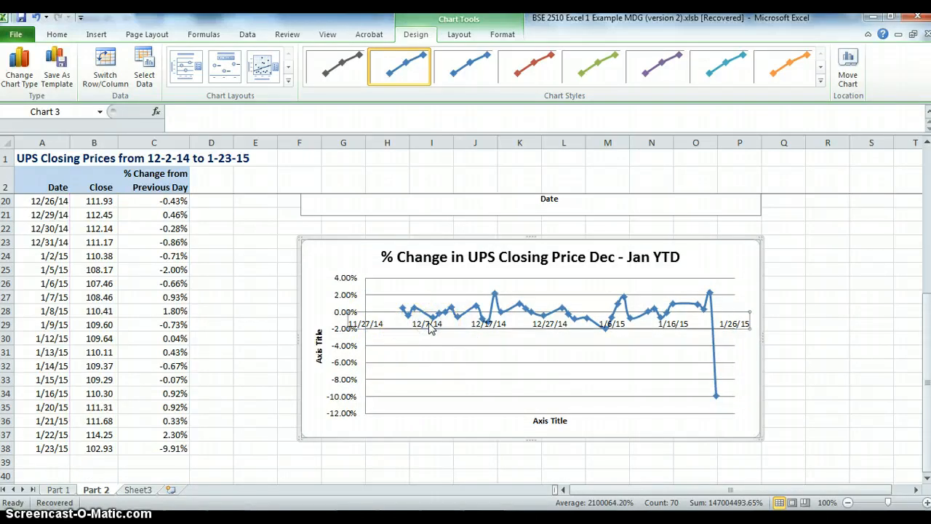
{"action": "right_click", "coordinate": [430, 329]}
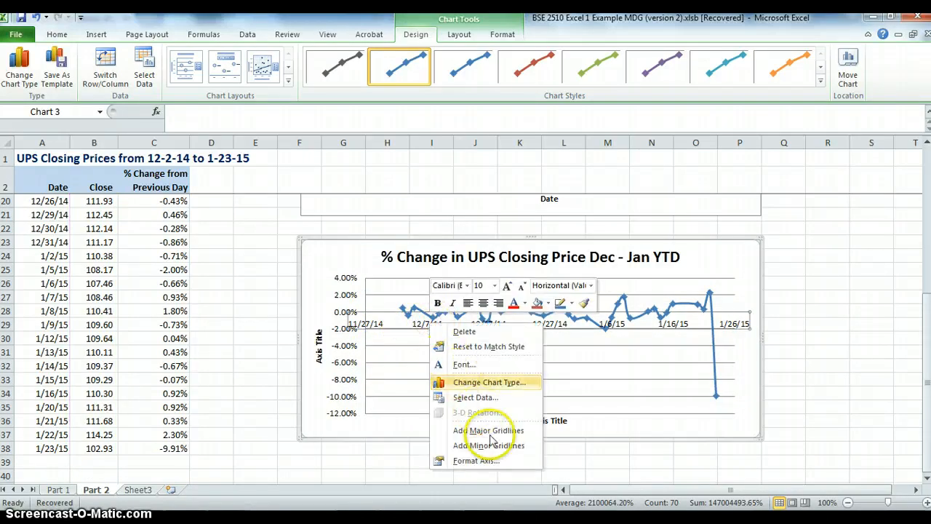
{"action": "left_click", "coordinate": [486, 460]}
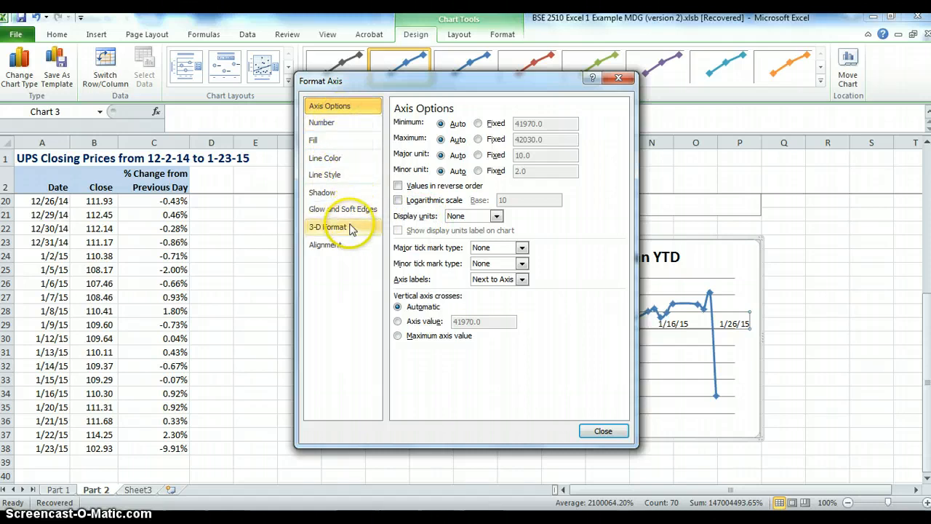
{"action": "left_click", "coordinate": [343, 245]}
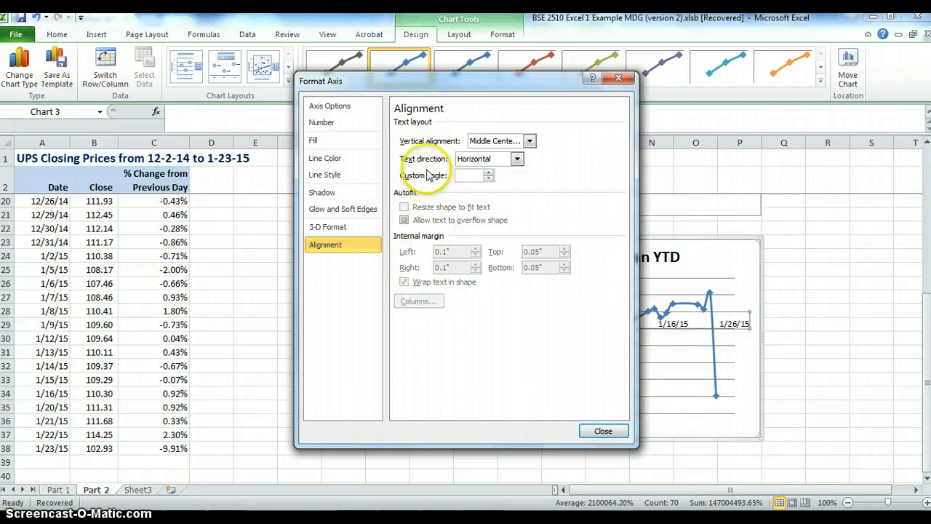
{"action": "left_click", "coordinate": [530, 142]}
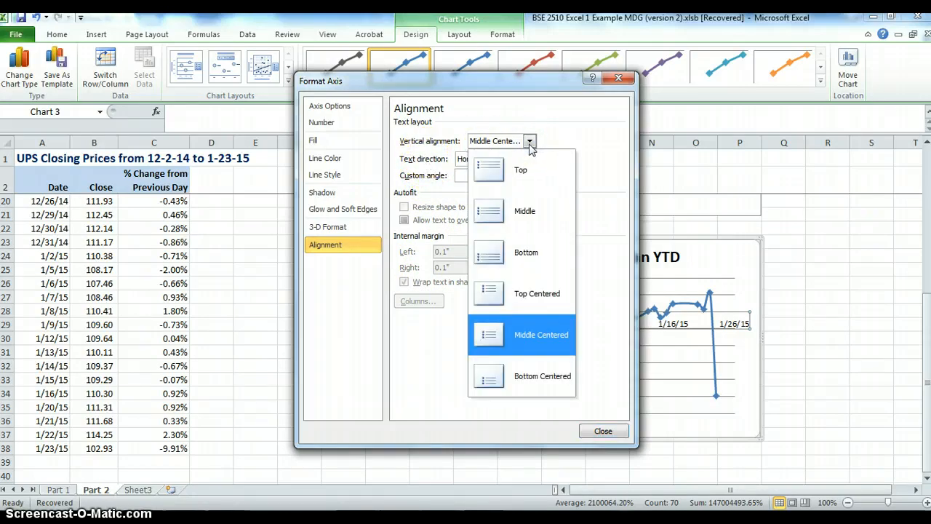
{"action": "left_click", "coordinate": [532, 252]}
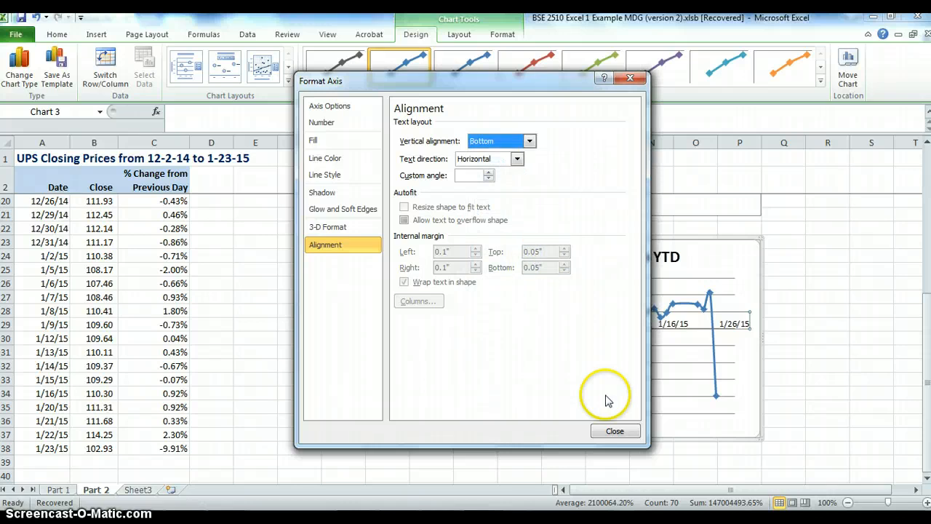
{"action": "left_click", "coordinate": [615, 430]}
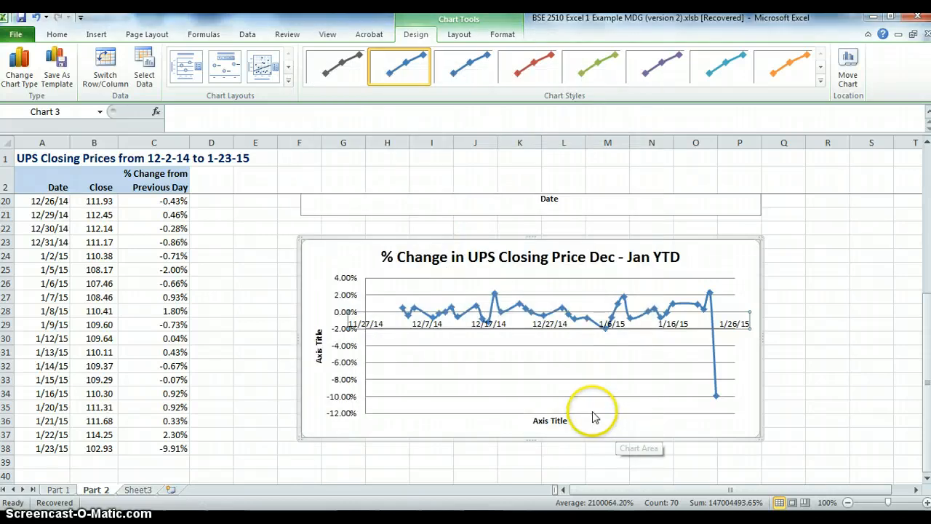
Open the axis formatting settings for the date axis of the closing price chart.
{"action": "scroll", "coordinate": [592, 415], "scroll_direction": "up", "scroll_amount": 4}
{"action": "left_click", "coordinate": [559, 350]}
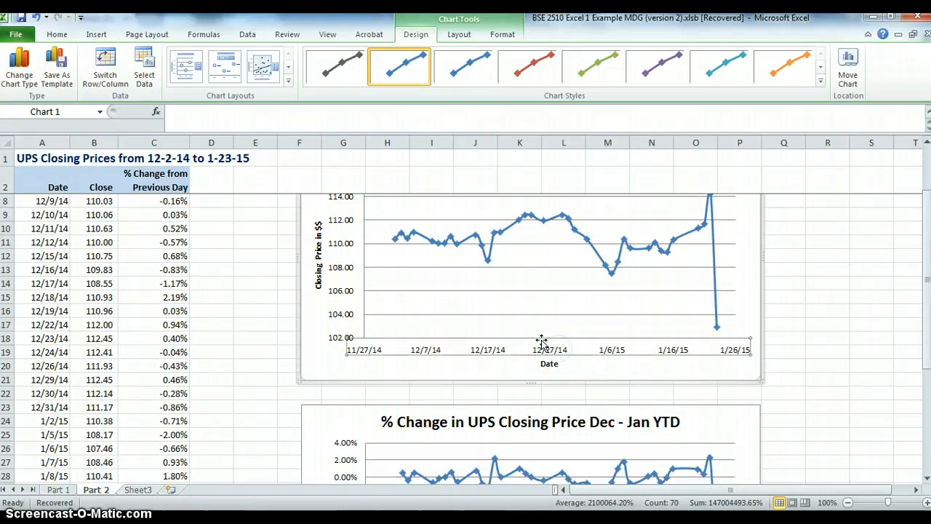
{"action": "right_click", "coordinate": [514, 356]}
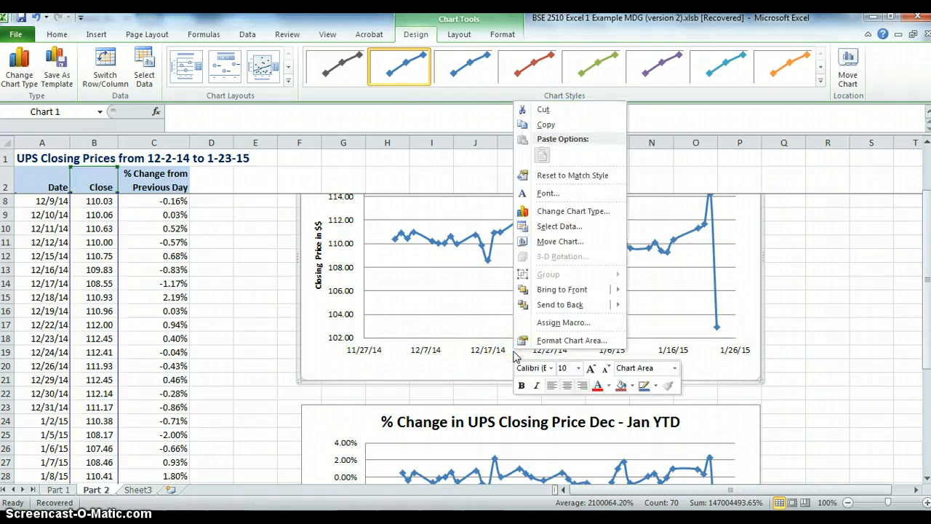
{"action": "left_click", "coordinate": [490, 351]}
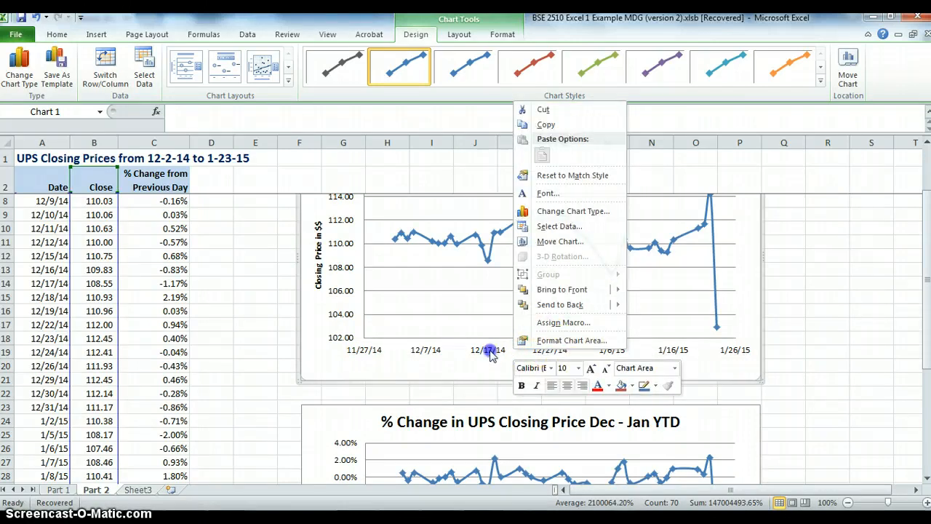
{"action": "right_click", "coordinate": [499, 348]}
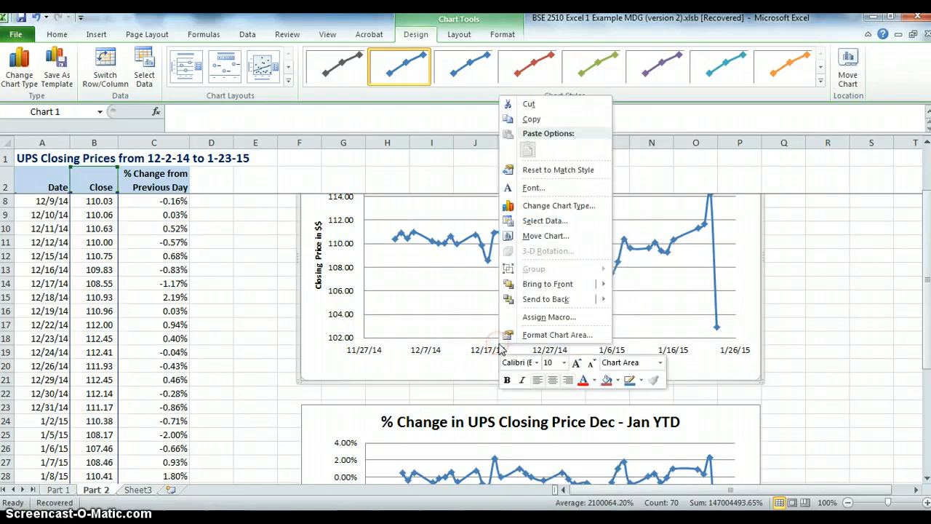
{"action": "left_click", "coordinate": [493, 354]}
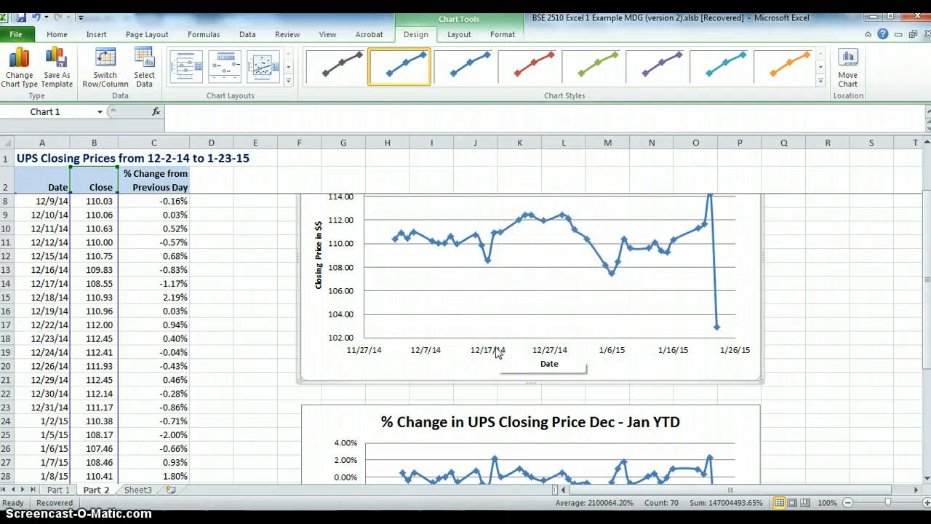
{"action": "left_click", "coordinate": [497, 352]}
{"action": "left_click", "coordinate": [499, 342]}
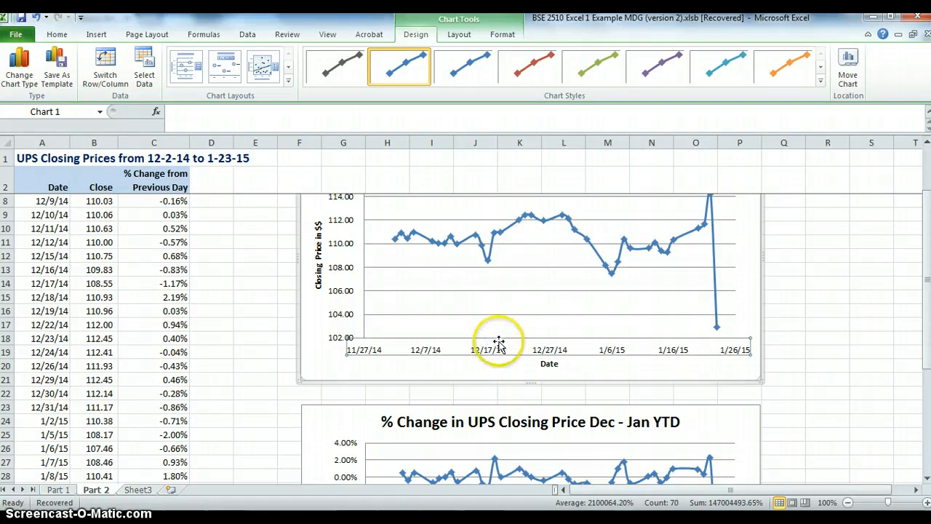
{"action": "right_click", "coordinate": [500, 345]}
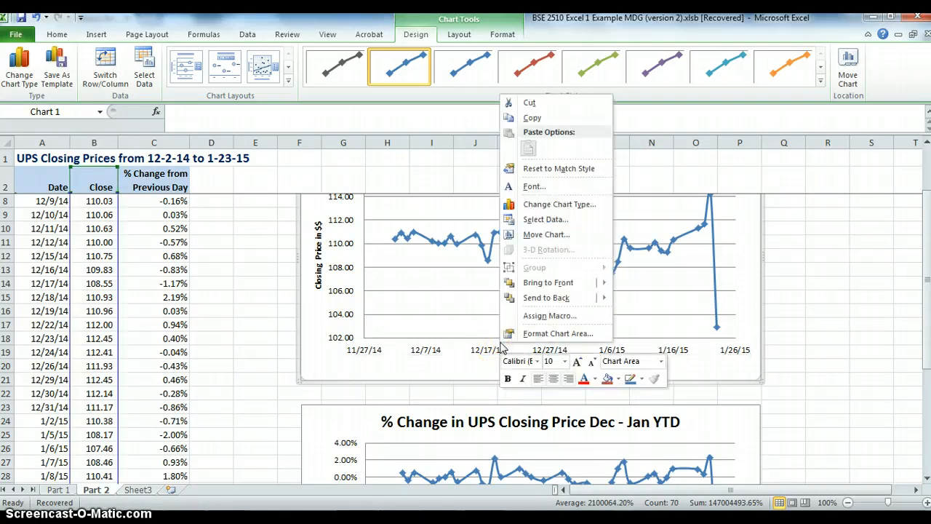
{"action": "left_click", "coordinate": [501, 350]}
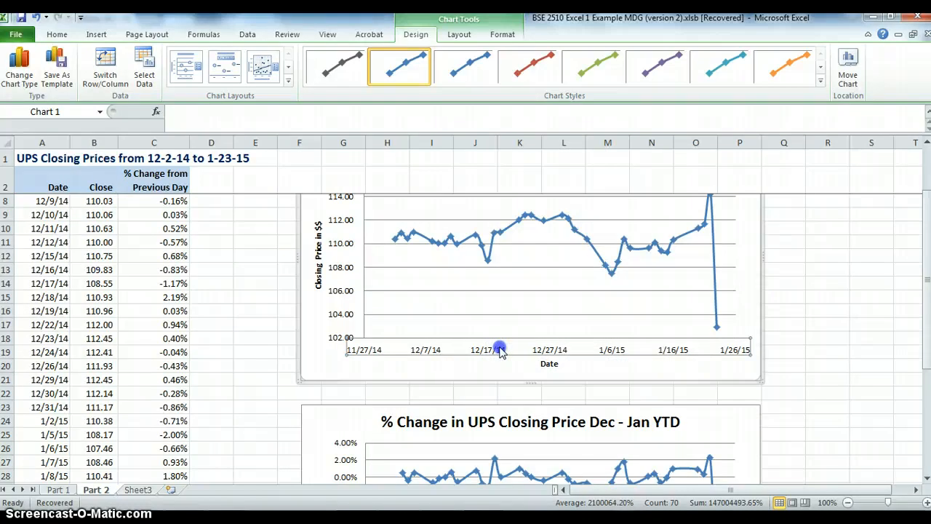
{"action": "double_click", "coordinate": [500, 351]}
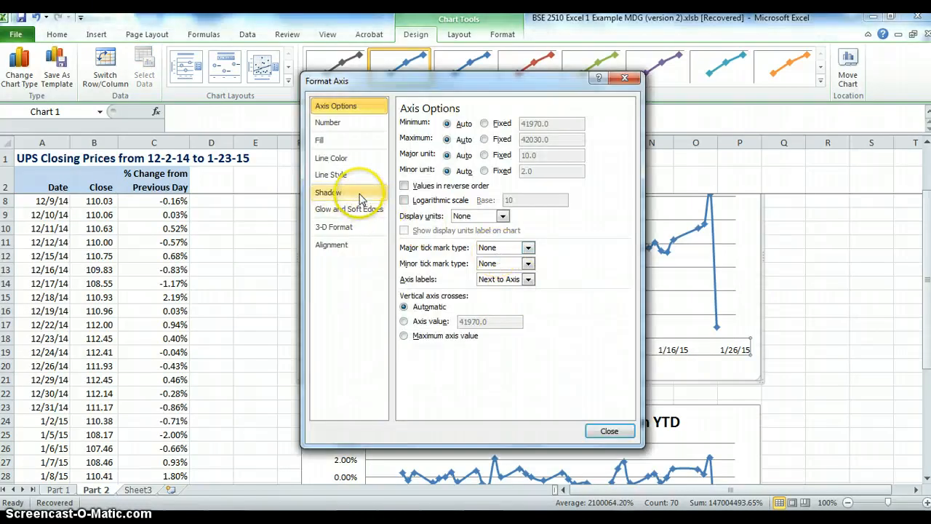
Rotate the date axis labels of the closing price chart by 270°.
{"action": "left_click", "coordinate": [335, 122]}
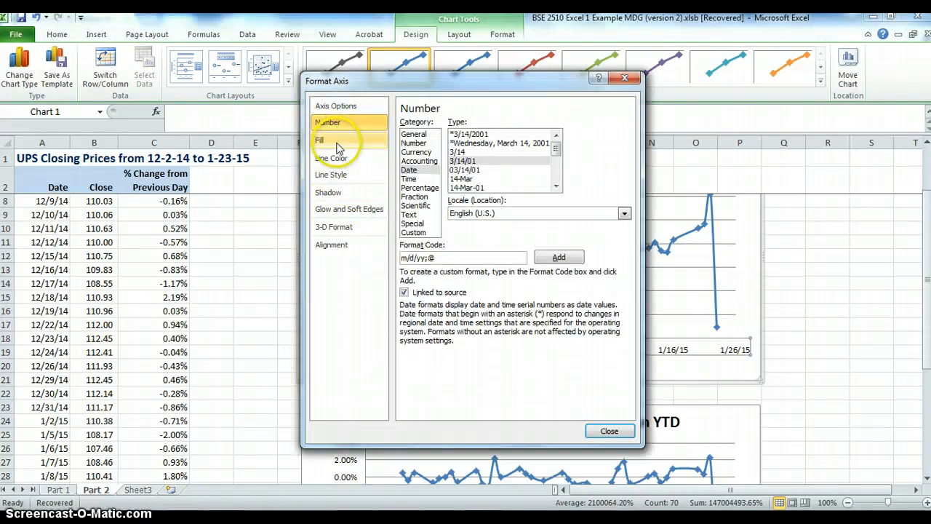
{"action": "left_click", "coordinate": [339, 141]}
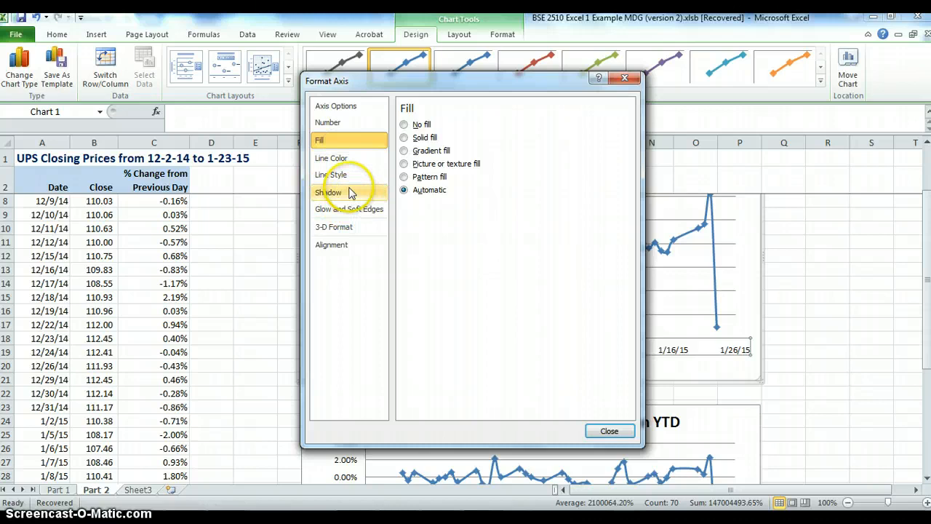
{"action": "left_click", "coordinate": [350, 108]}
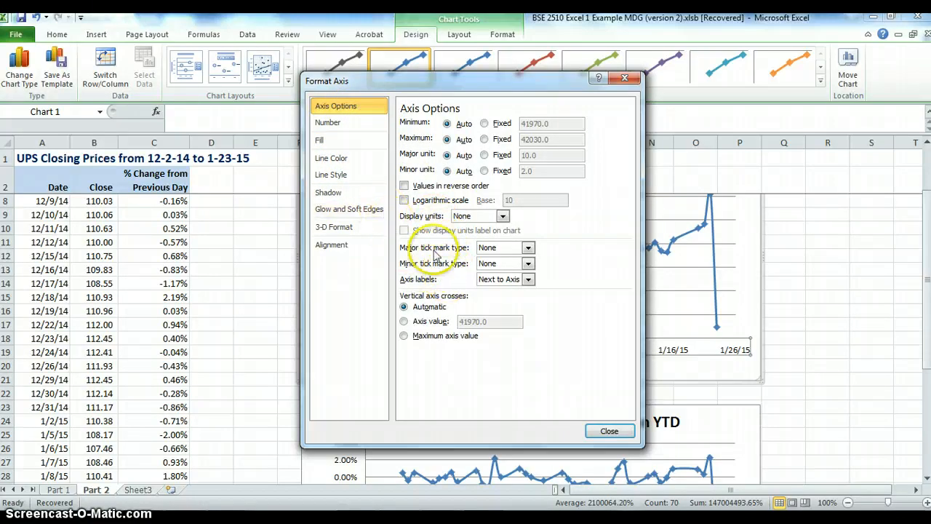
{"action": "left_click", "coordinate": [528, 279]}
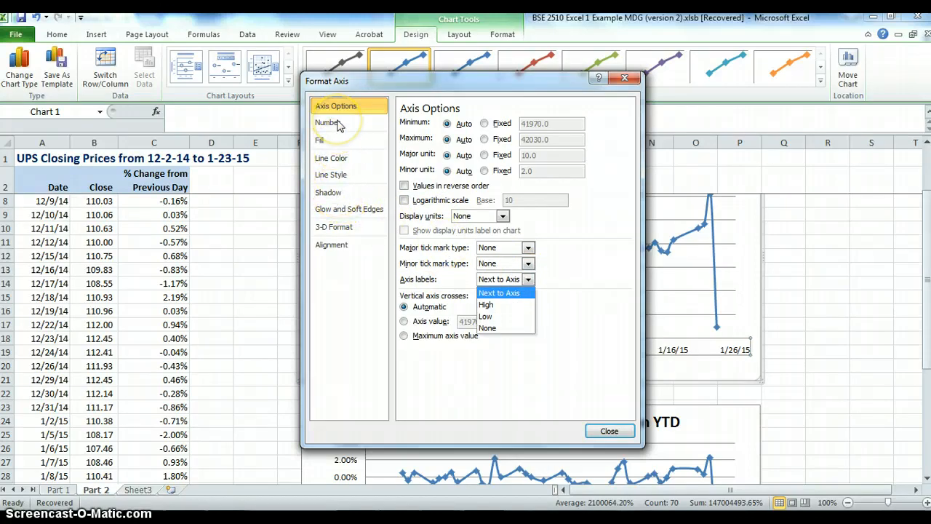
{"action": "left_click", "coordinate": [368, 245]}
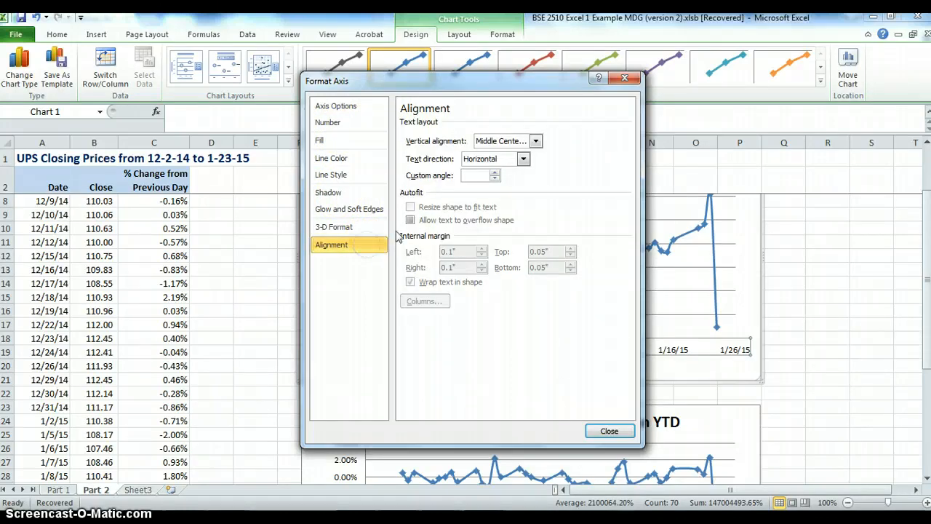
{"action": "left_click", "coordinate": [523, 159]}
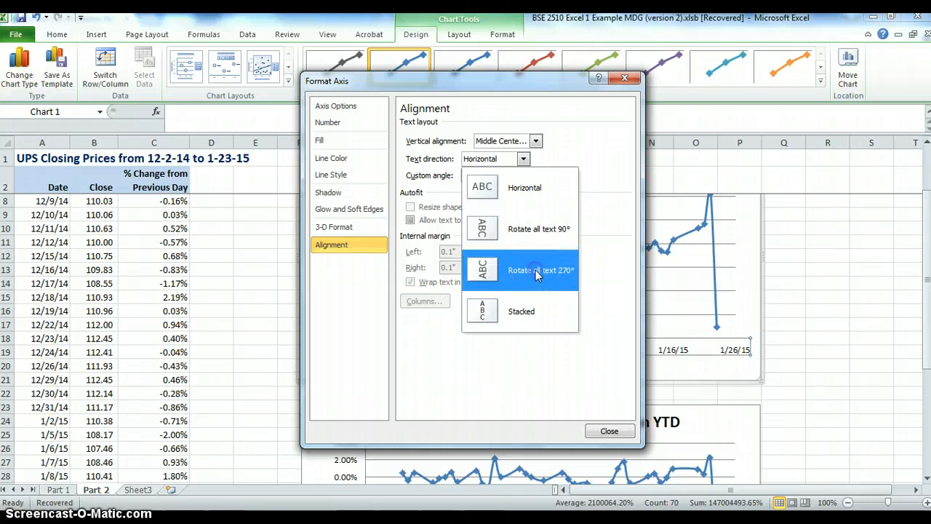
{"action": "left_click", "coordinate": [535, 270]}
{"action": "left_click", "coordinate": [559, 297]}
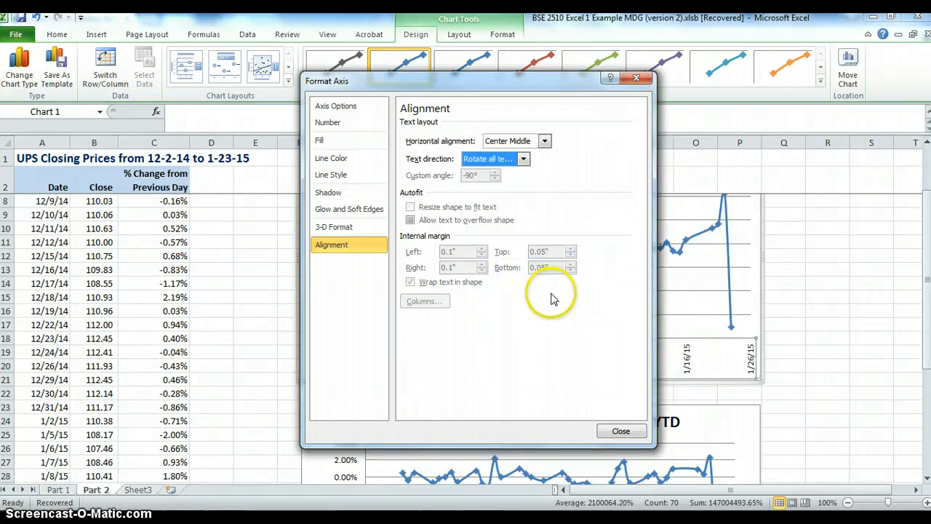
{"action": "left_click", "coordinate": [623, 431]}
Undo the rotation of the closing price chart's date labels.
{"action": "scroll", "coordinate": [650, 355], "scroll_direction": "down", "scroll_amount": 2}
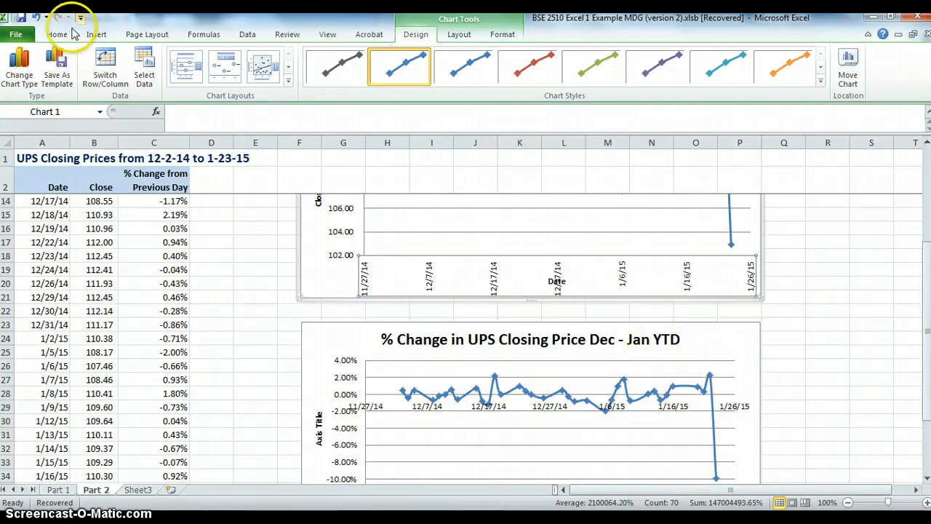
{"action": "left_click", "coordinate": [41, 18]}
{"action": "scroll", "coordinate": [464, 285], "scroll_direction": "down", "scroll_amount": 2}
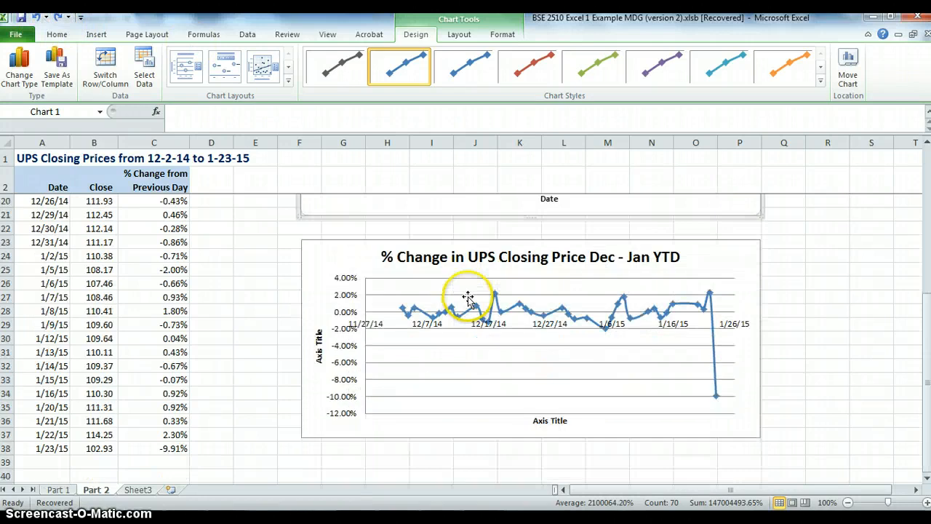
{"action": "scroll", "coordinate": [471, 304], "scroll_direction": "up", "scroll_amount": 4}
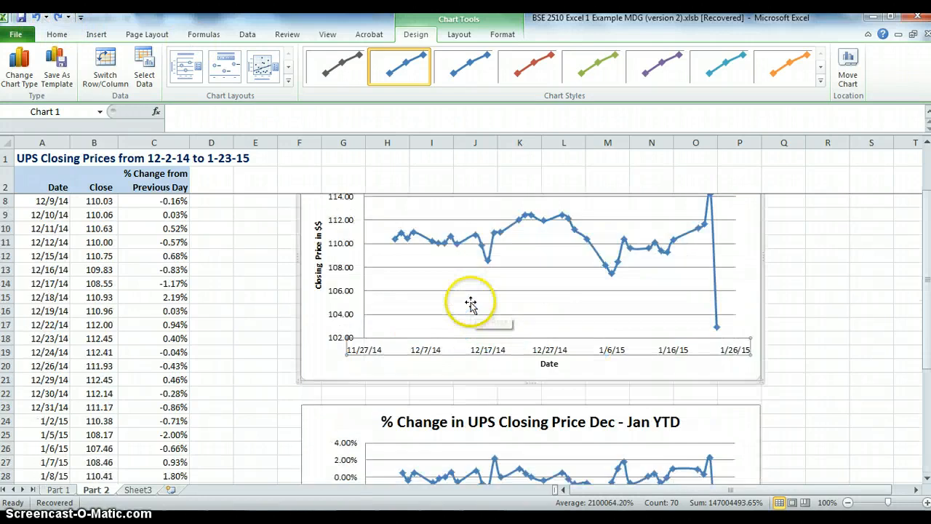
Try the plain red and green chart styles on the closing price chart, settling on the second plain blue style.
{"action": "left_click", "coordinate": [647, 288]}
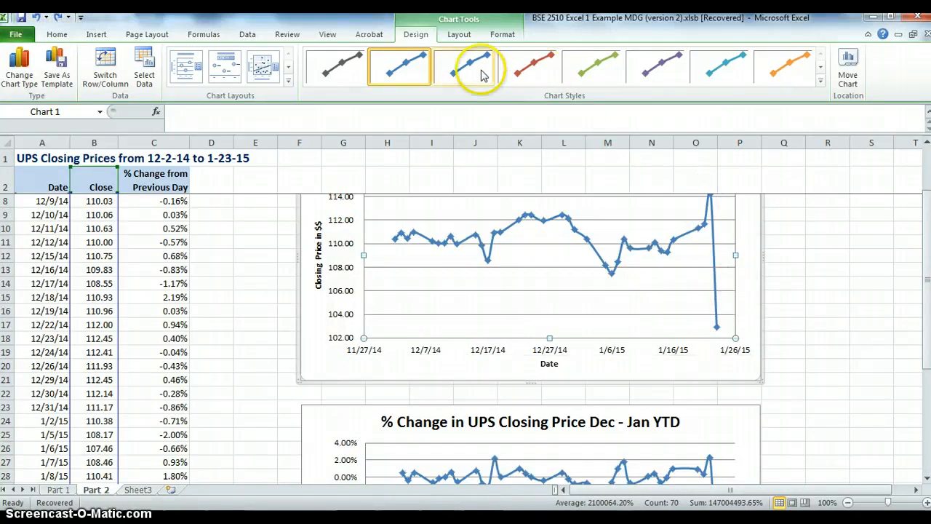
{"action": "left_click", "coordinate": [531, 67]}
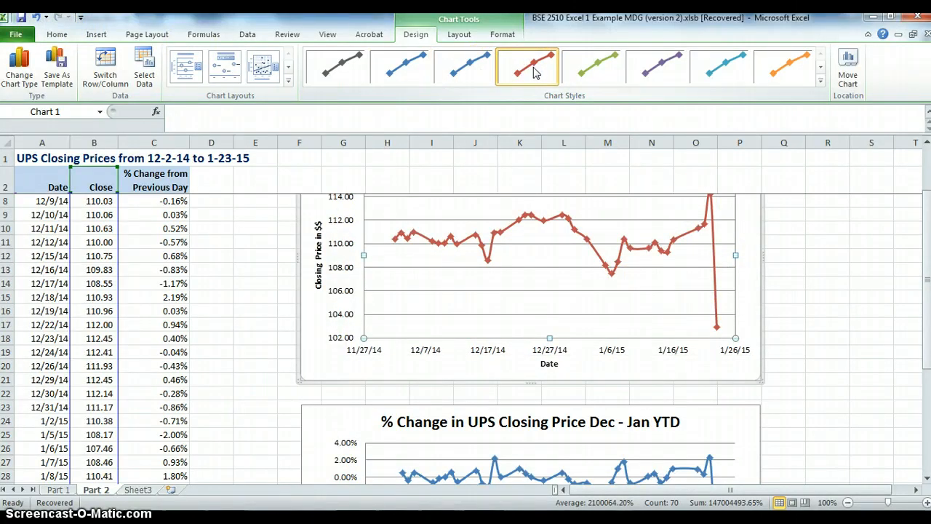
{"action": "left_click", "coordinate": [596, 64]}
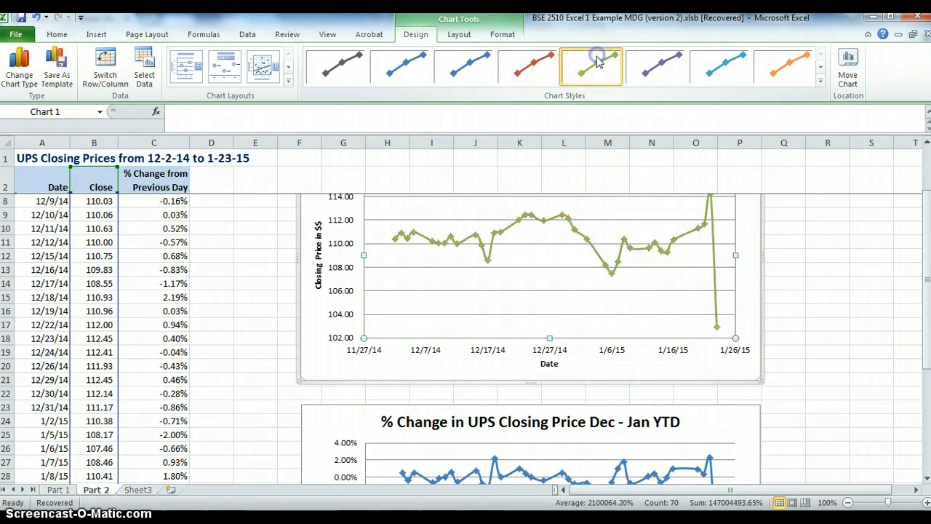
{"action": "left_click", "coordinate": [472, 64]}
Try the purple line style with a black background on the closing price chart and undo it.
{"action": "left_click", "coordinate": [820, 81]}
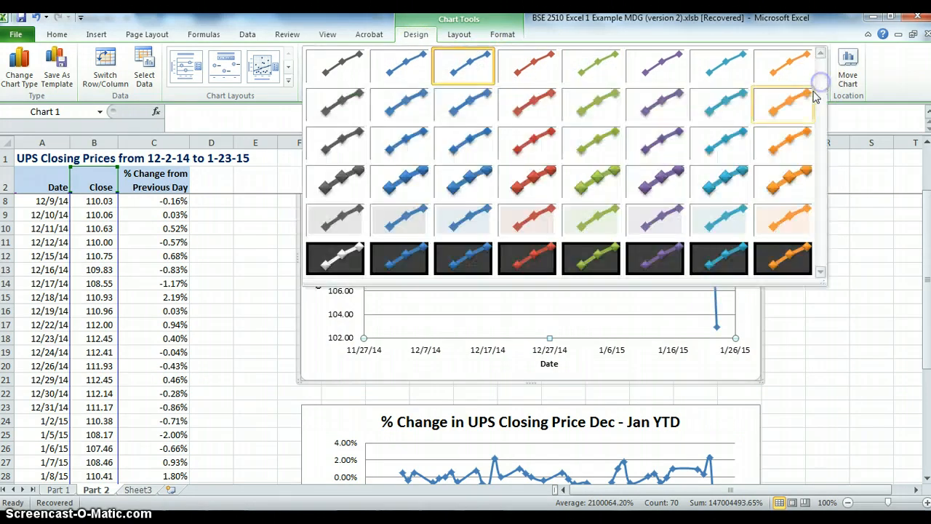
{"action": "left_click", "coordinate": [667, 259]}
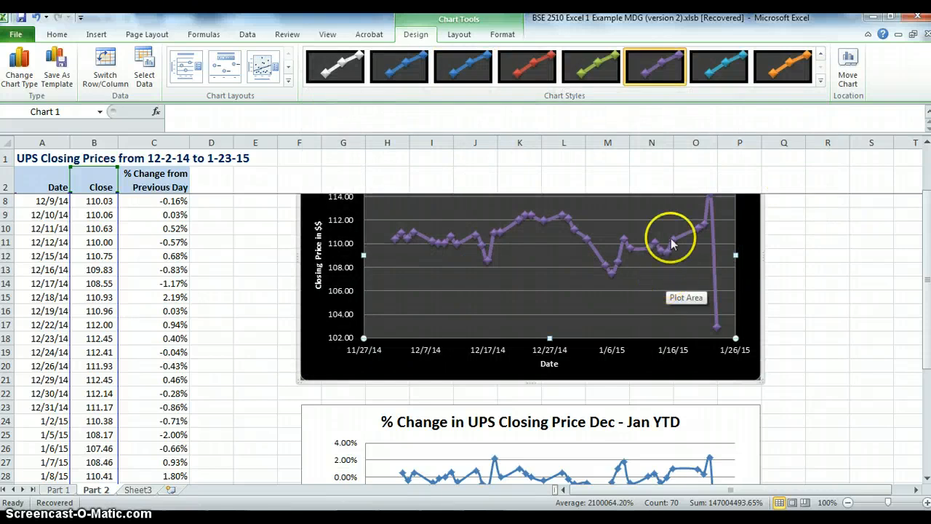
{"action": "left_click", "coordinate": [37, 17]}
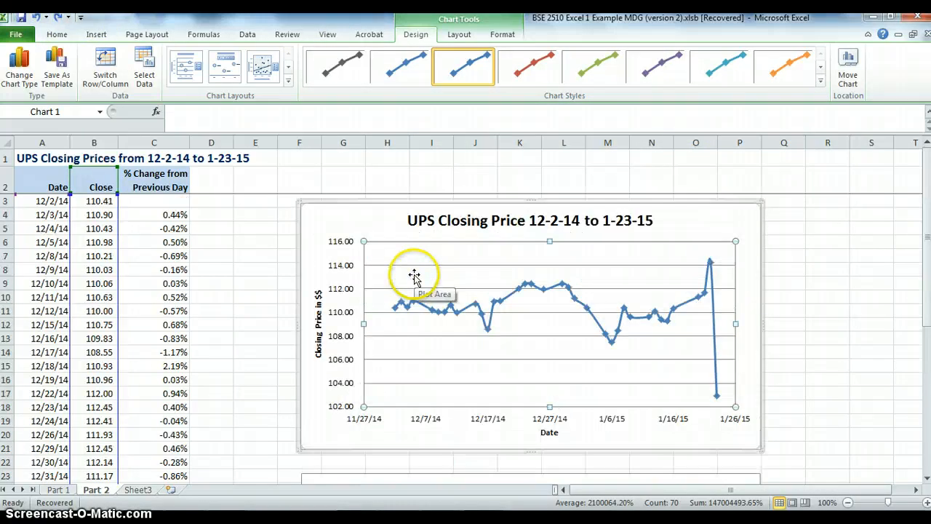
Set the position of the percent change chart's date axis labels to Low.
{"action": "scroll", "coordinate": [413, 277], "scroll_direction": "down", "scroll_amount": 5}
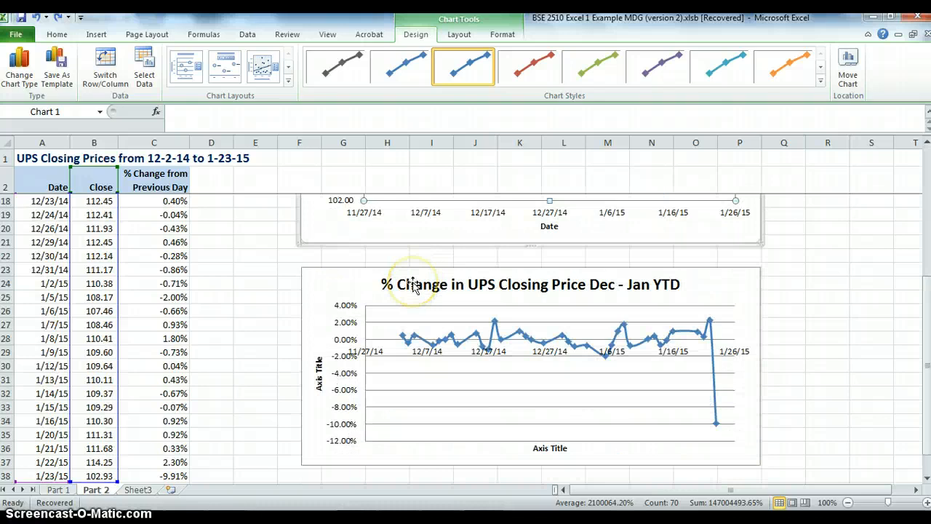
{"action": "scroll", "coordinate": [412, 286], "scroll_direction": "down", "scroll_amount": 1}
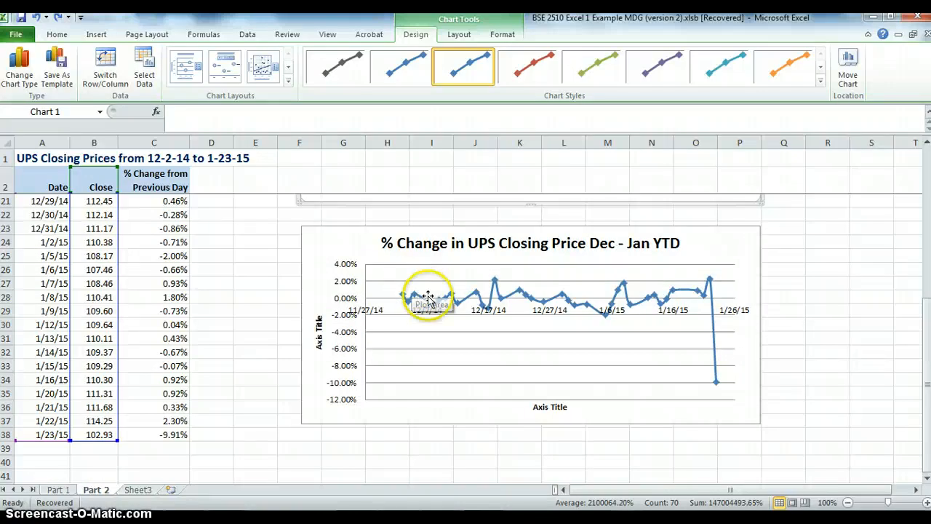
{"action": "left_click", "coordinate": [521, 312]}
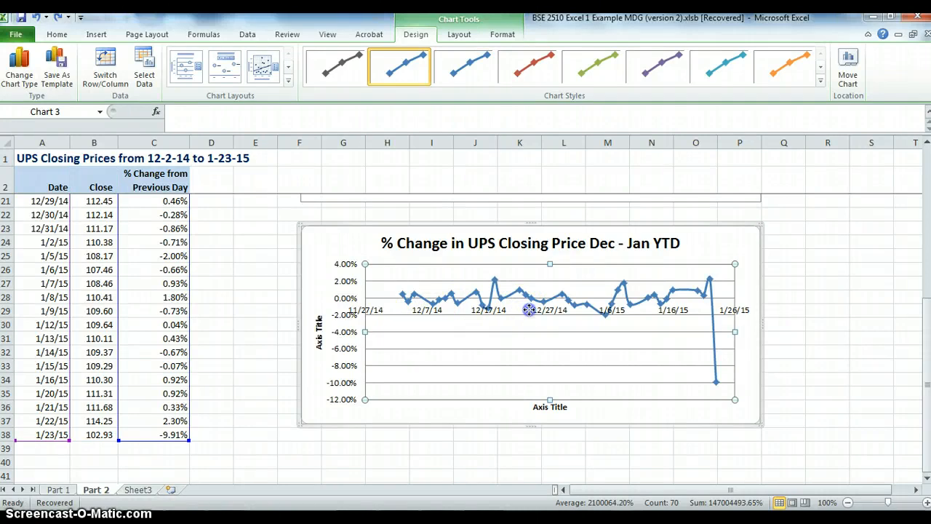
{"action": "left_click", "coordinate": [356, 311]}
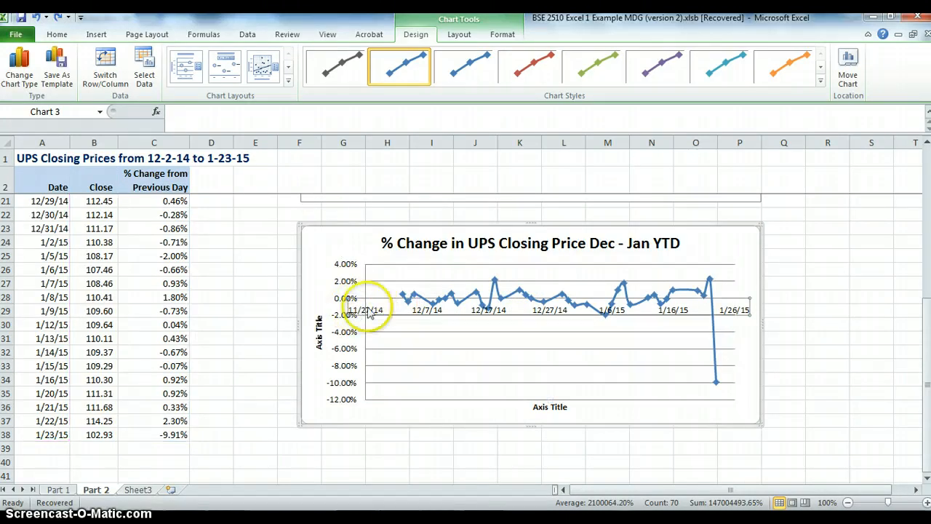
{"action": "double_click", "coordinate": [369, 311]}
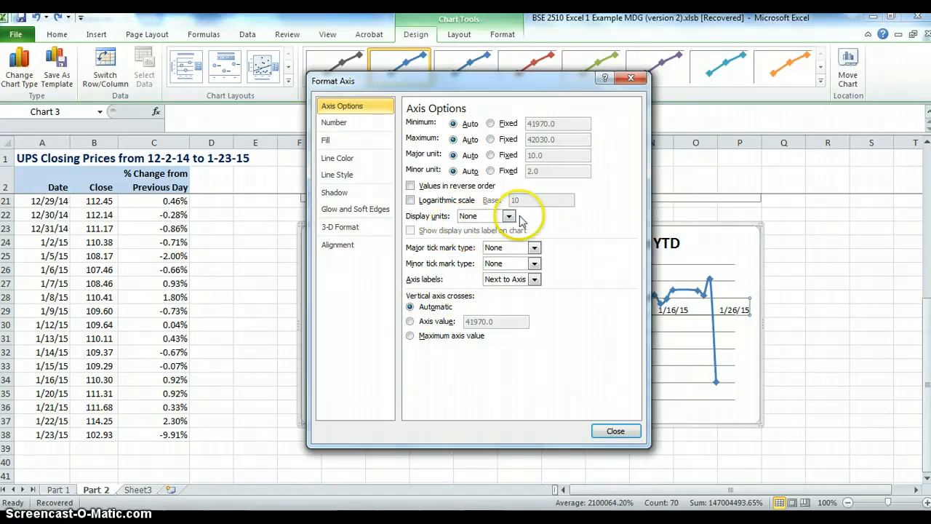
{"action": "left_click", "coordinate": [534, 279]}
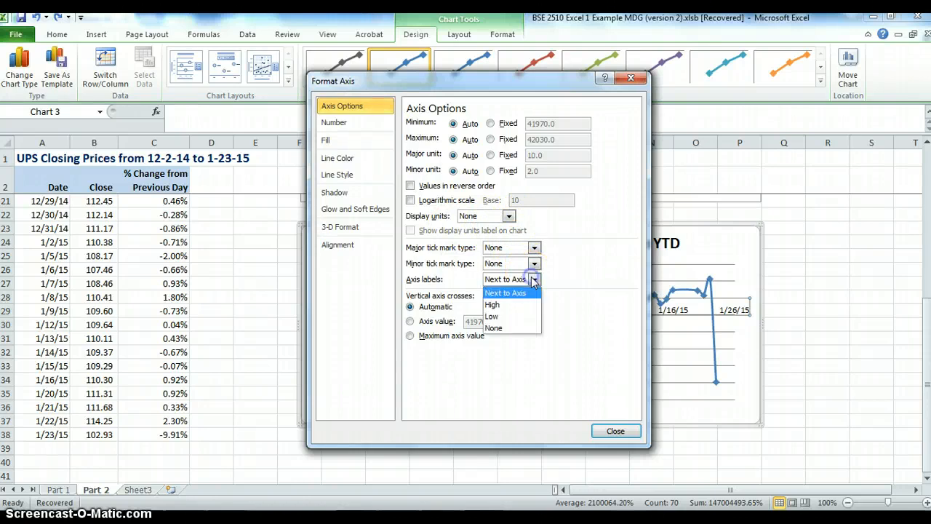
{"action": "left_click", "coordinate": [519, 316]}
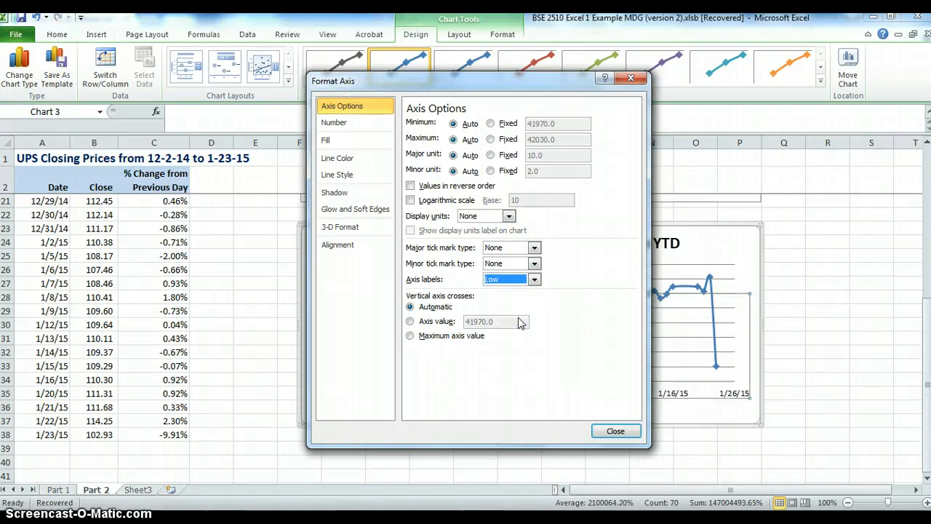
{"action": "left_click", "coordinate": [616, 431]}
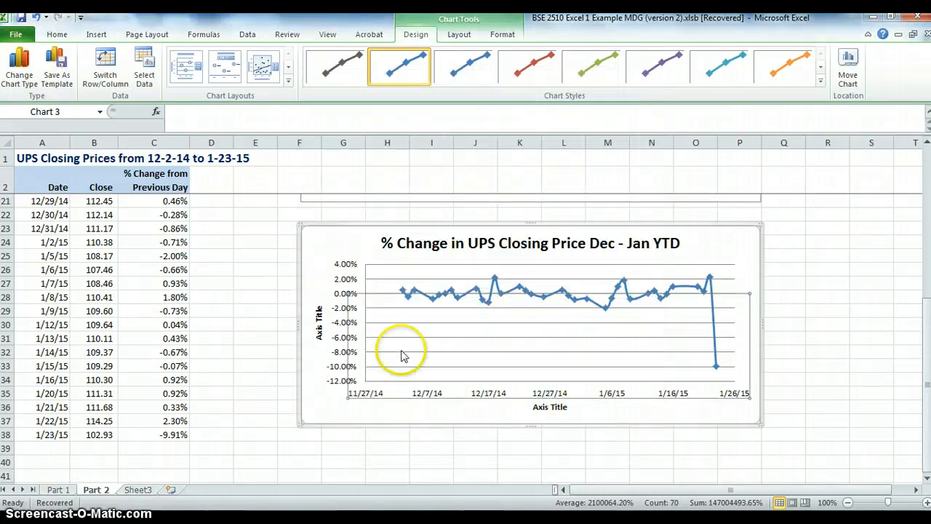
Title the horizontal axis of the percent change chart "Date".
{"action": "left_click", "coordinate": [492, 424]}
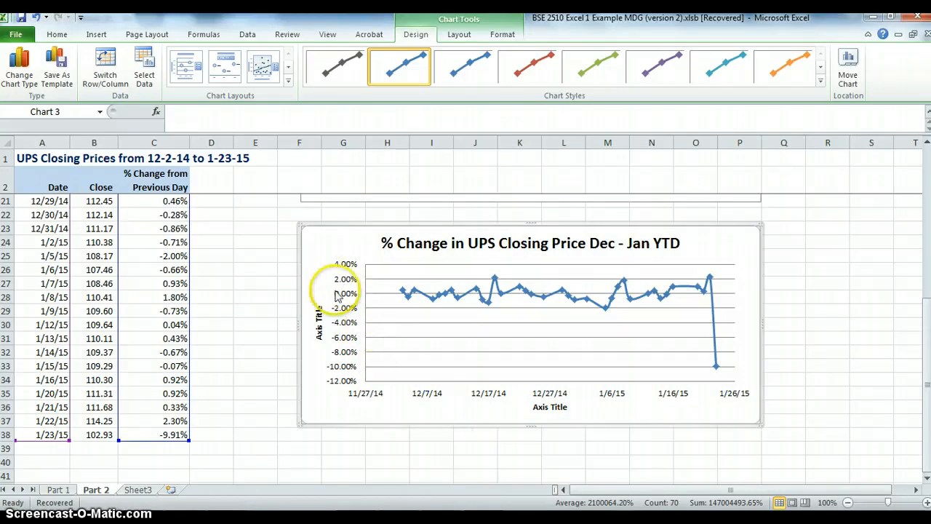
{"action": "double_click", "coordinate": [553, 409]}
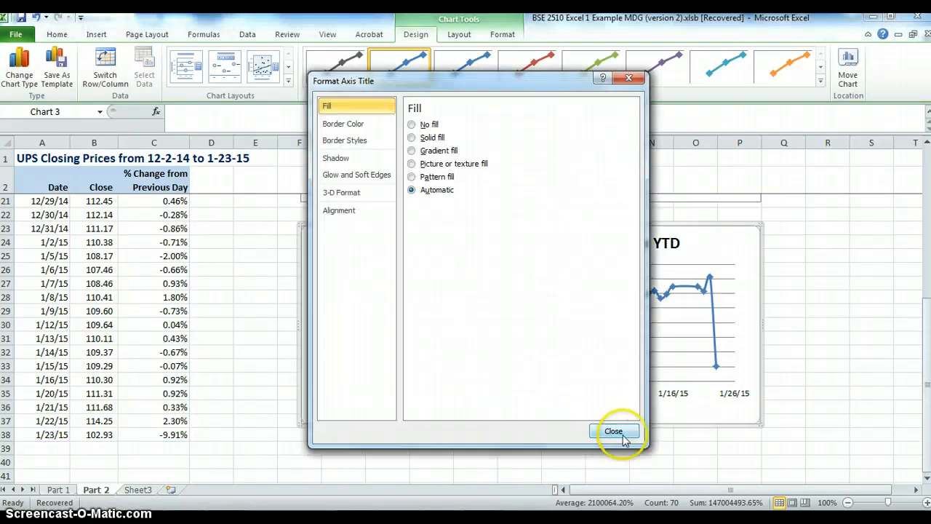
{"action": "left_click", "coordinate": [614, 431]}
{"action": "left_click", "coordinate": [552, 407]}
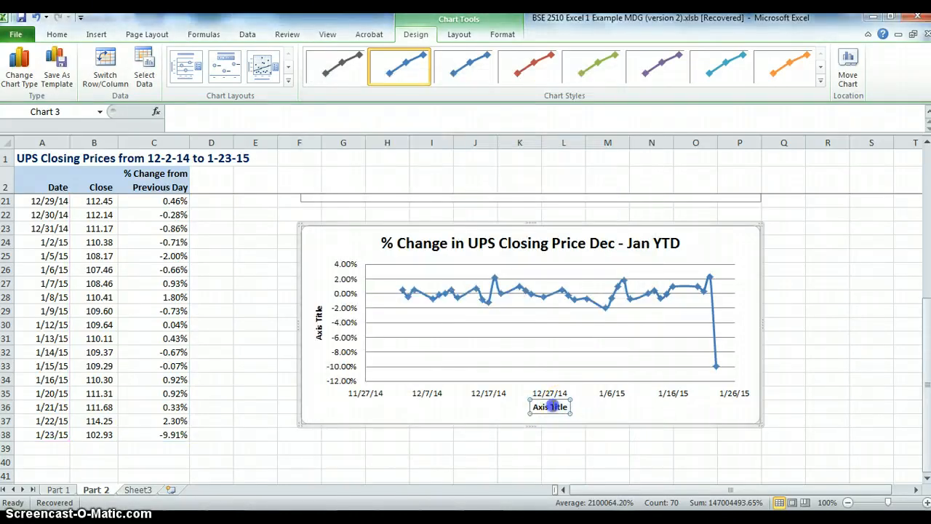
{"action": "type", "text": "Dat"}
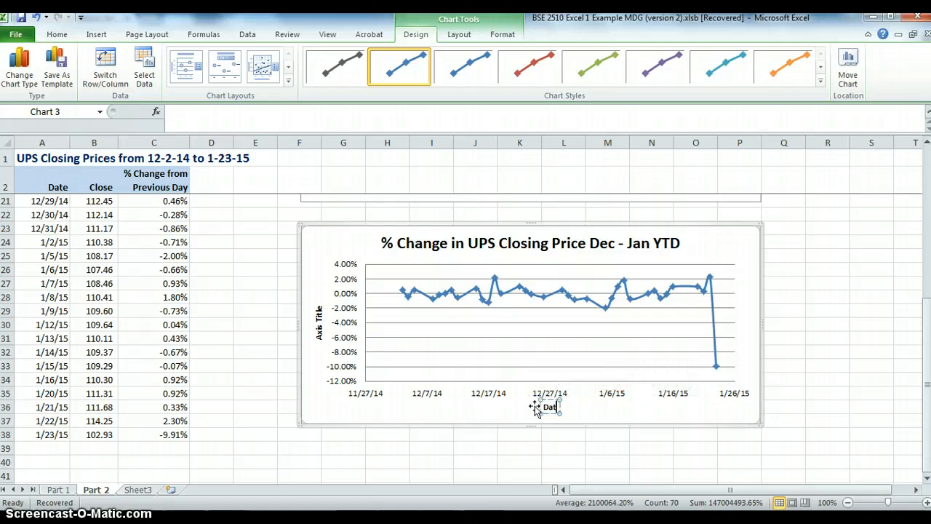
{"action": "type", "text": "e"}
{"action": "left_click", "coordinate": [524, 399]}
Title the vertical axis of the percent change chart "Closing Price in $$".
{"action": "left_click", "coordinate": [318, 332]}
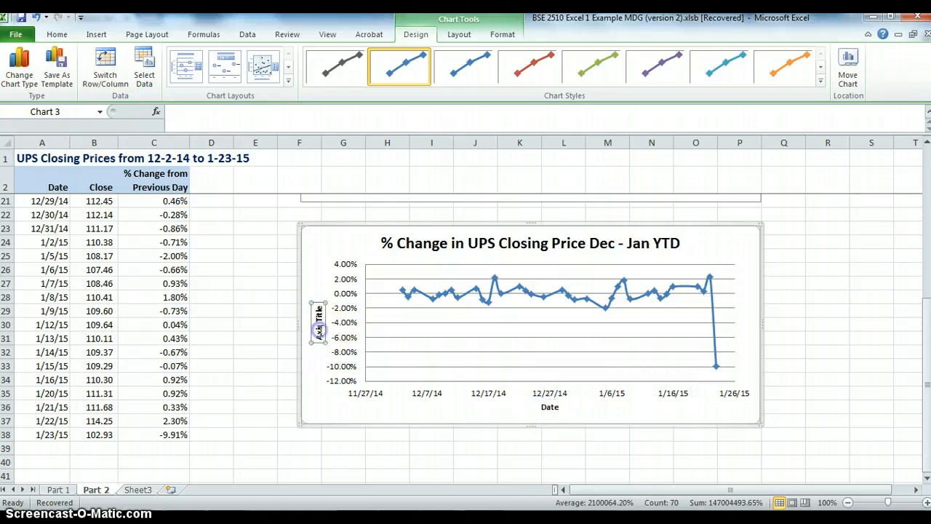
{"action": "double_click", "coordinate": [318, 331]}
{"action": "left_click", "coordinate": [610, 430]}
{"action": "left_click", "coordinate": [289, 336]}
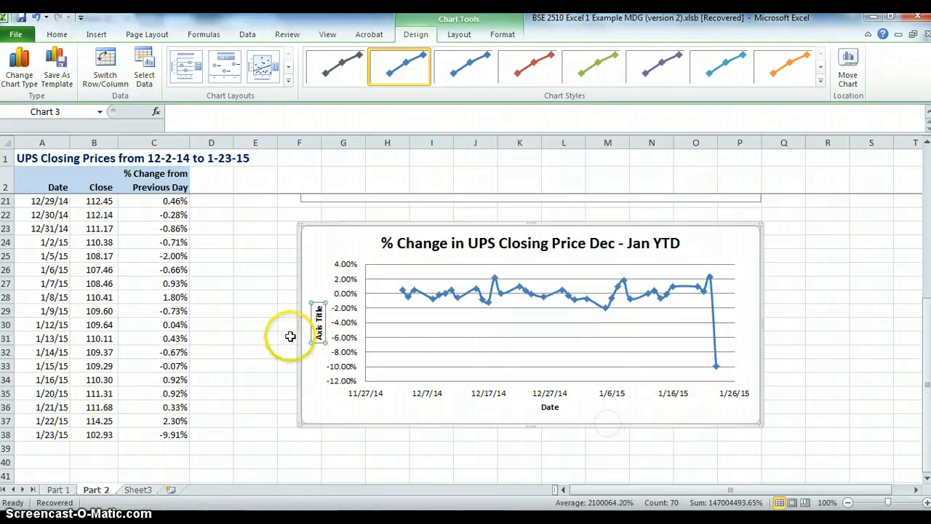
{"action": "triple_click", "coordinate": [316, 329]}
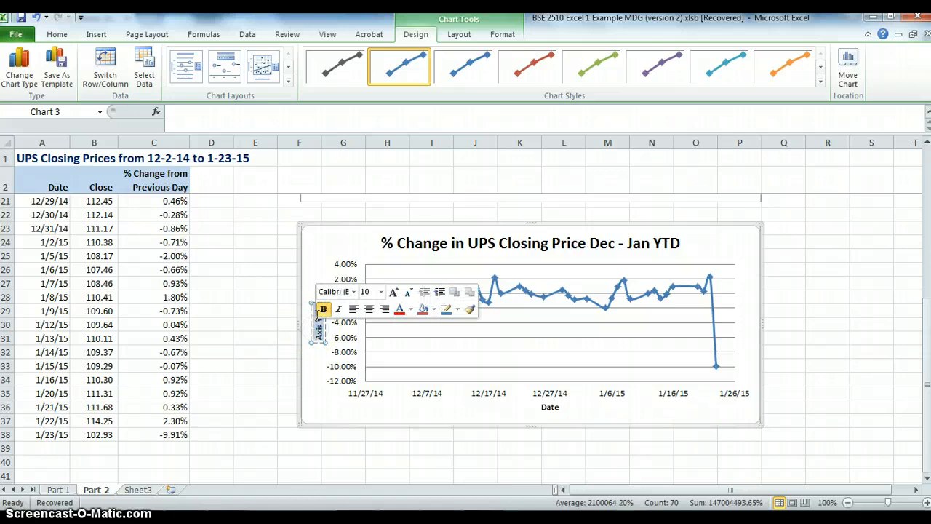
{"action": "type", "text": "Closing Price in $$"}
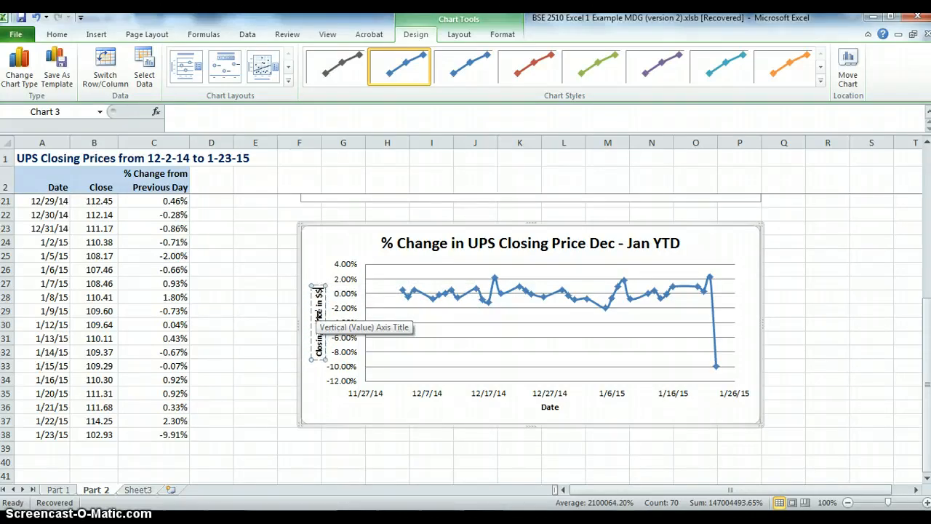
{"action": "left_click", "coordinate": [420, 313]}
{"action": "left_click", "coordinate": [251, 256]}
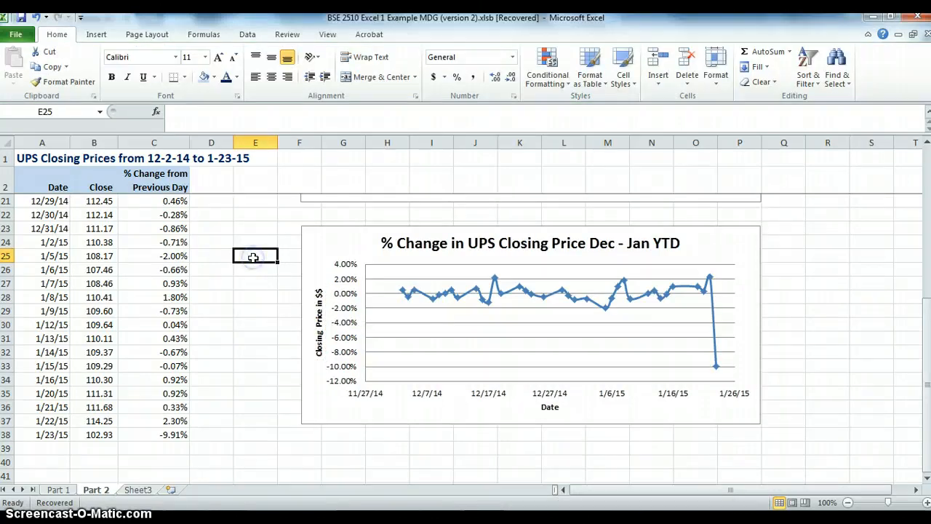
{"action": "scroll", "coordinate": [253, 258], "scroll_direction": "up", "scroll_amount": 2}
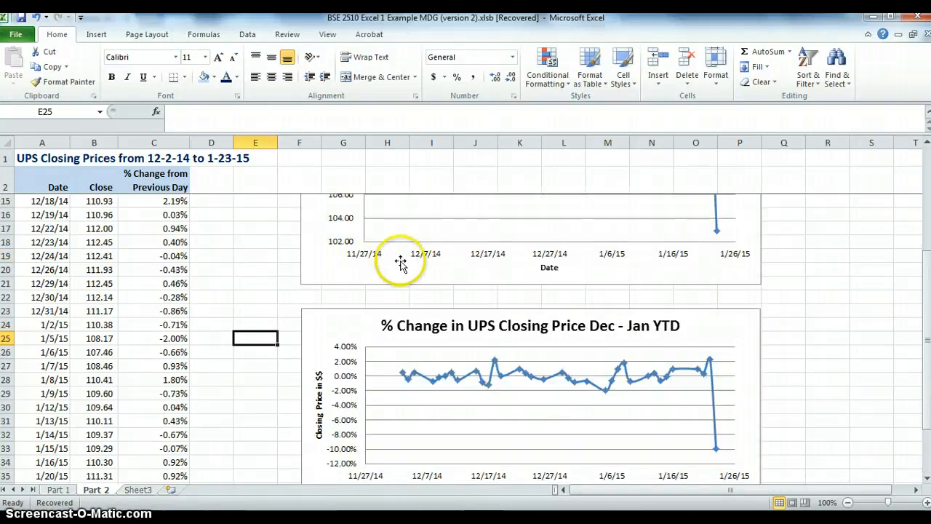
{"action": "scroll", "coordinate": [401, 264], "scroll_direction": "up", "scroll_amount": 4}
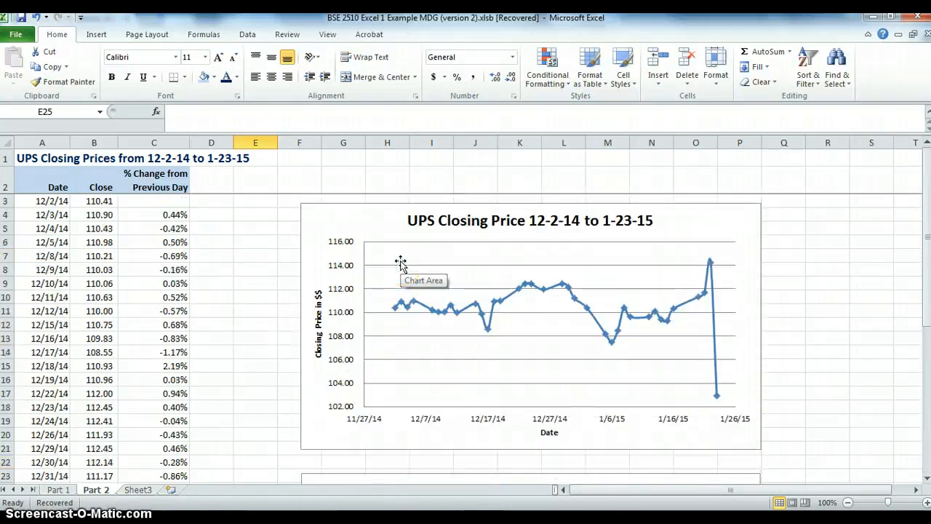